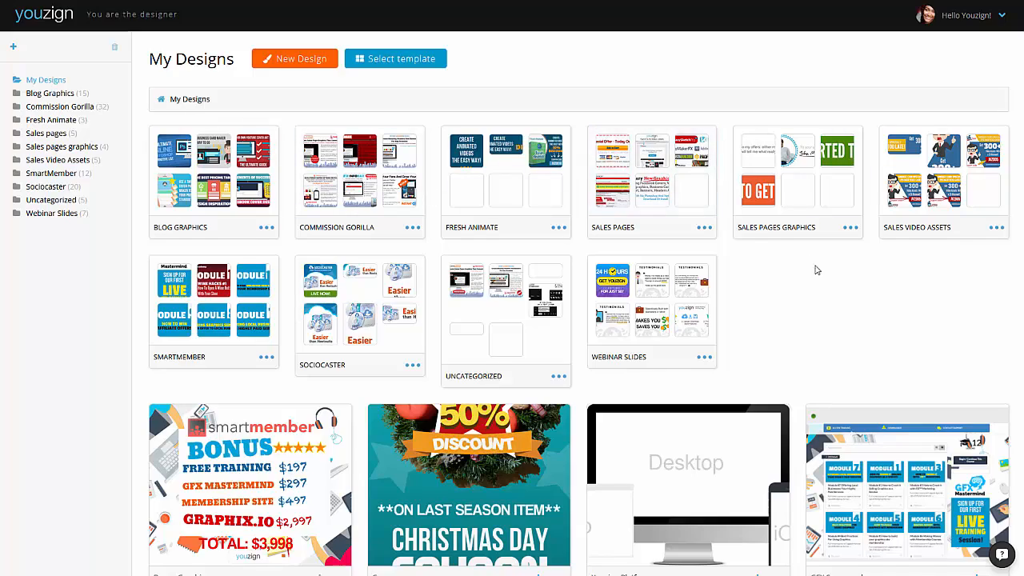
- Preview the Bonus Graphic design from the My Designs dashboard, then close the preview
scroll(817, 272, "down", 2)
scroll(816, 274, "up", 2)
scroll(850, 265, "down", 1)
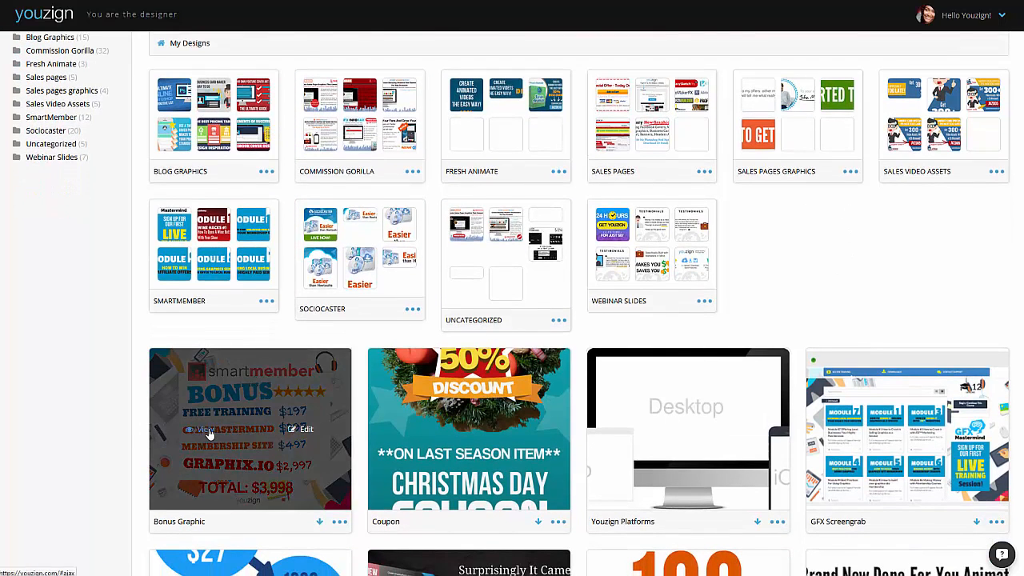
left_click(198, 432)
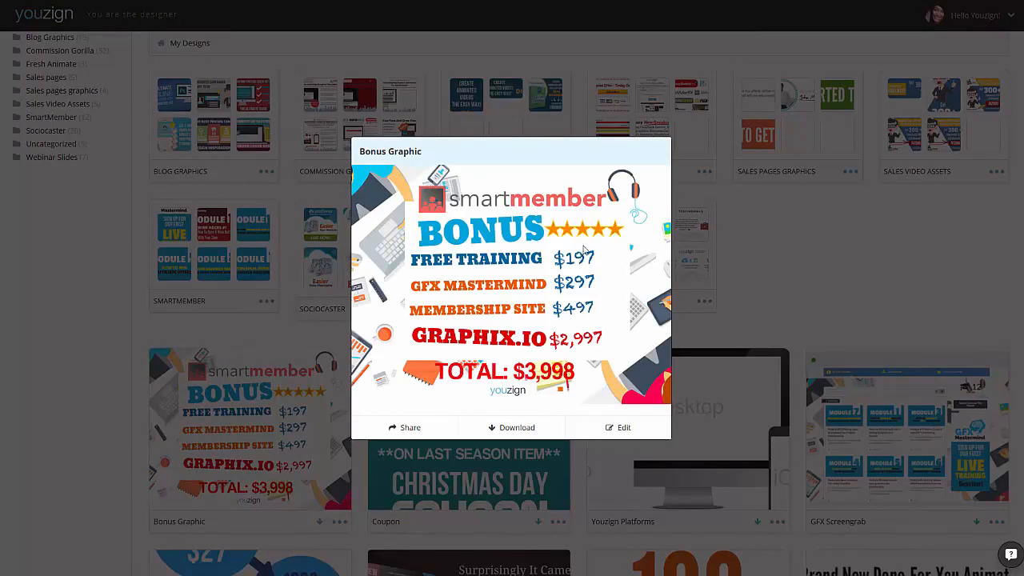
left_click(783, 268)
- Preview the saved Coupon and GFX Screengrab designs one after the other, closing each preview
scroll(792, 272, "down", 2)
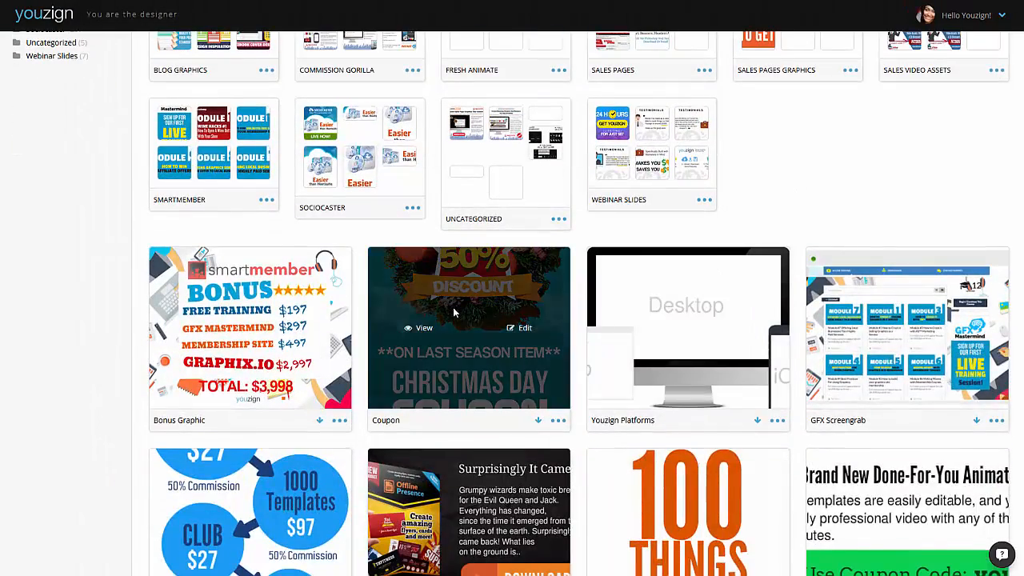
left_click(431, 332)
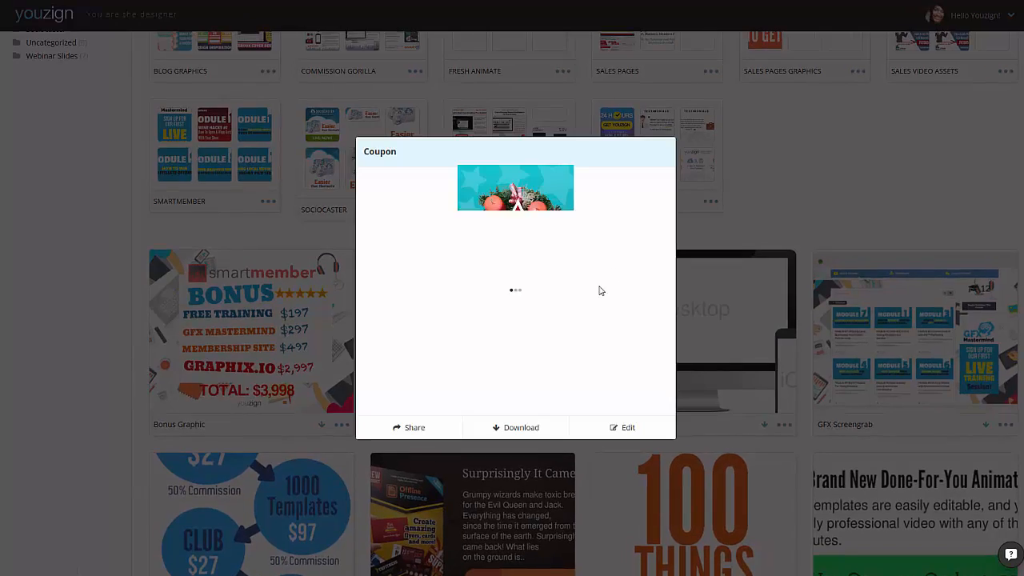
left_click(831, 169)
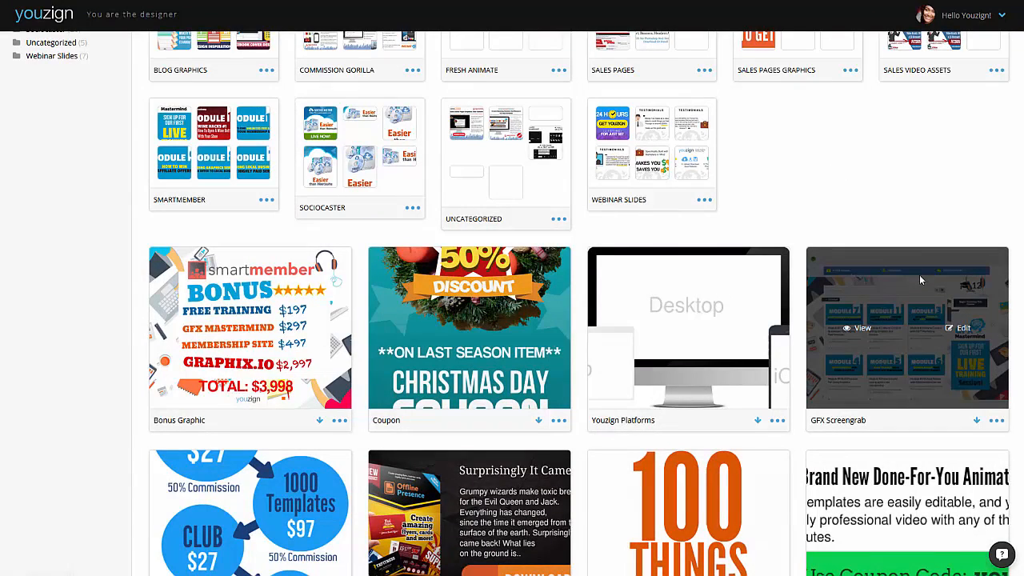
left_click(865, 317)
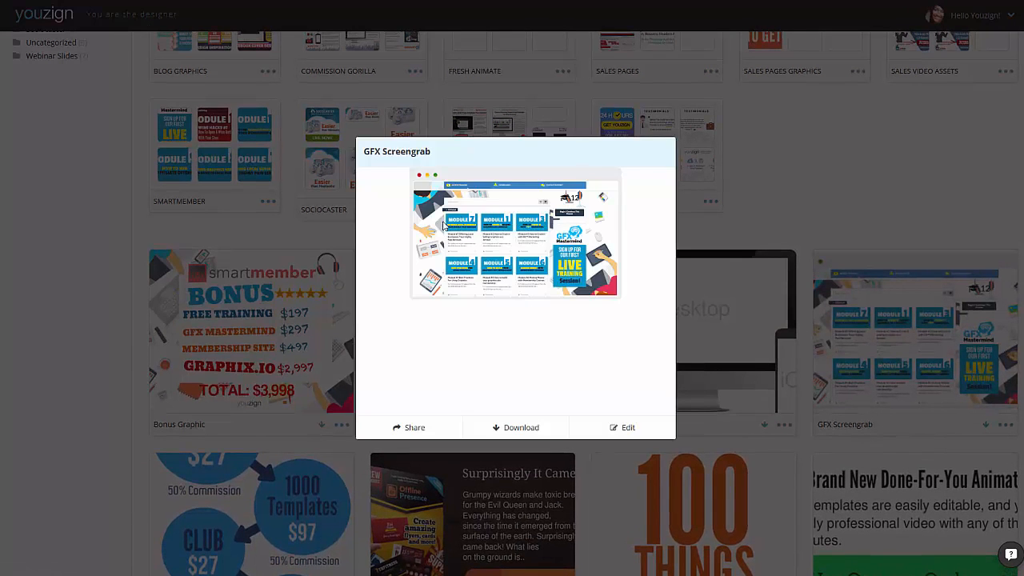
left_click(877, 191)
- Look through the range of saved designs below the folders on the dashboard and return to its beginning
scroll(796, 254, "down", 5)
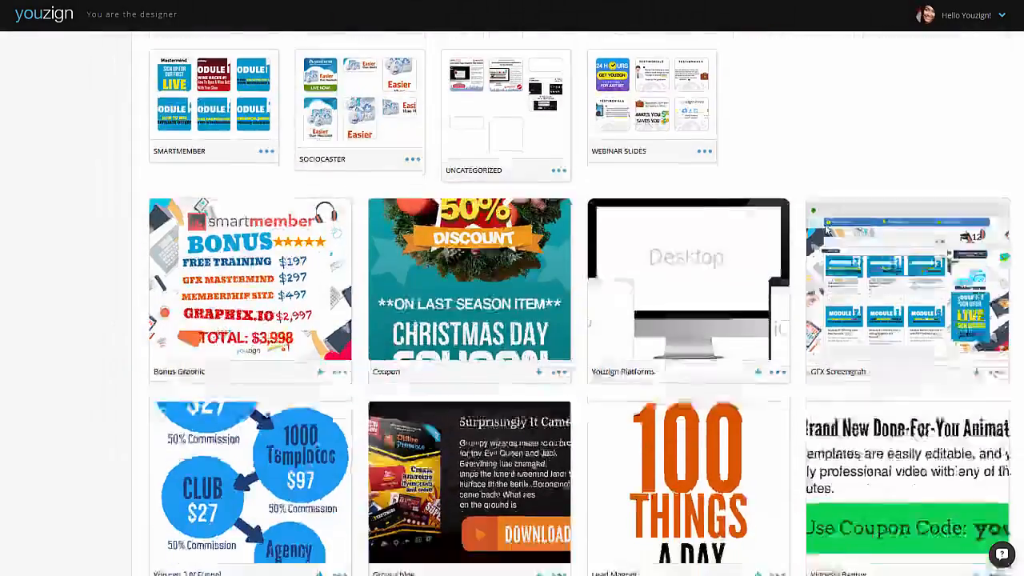
scroll(796, 254, "down", 8)
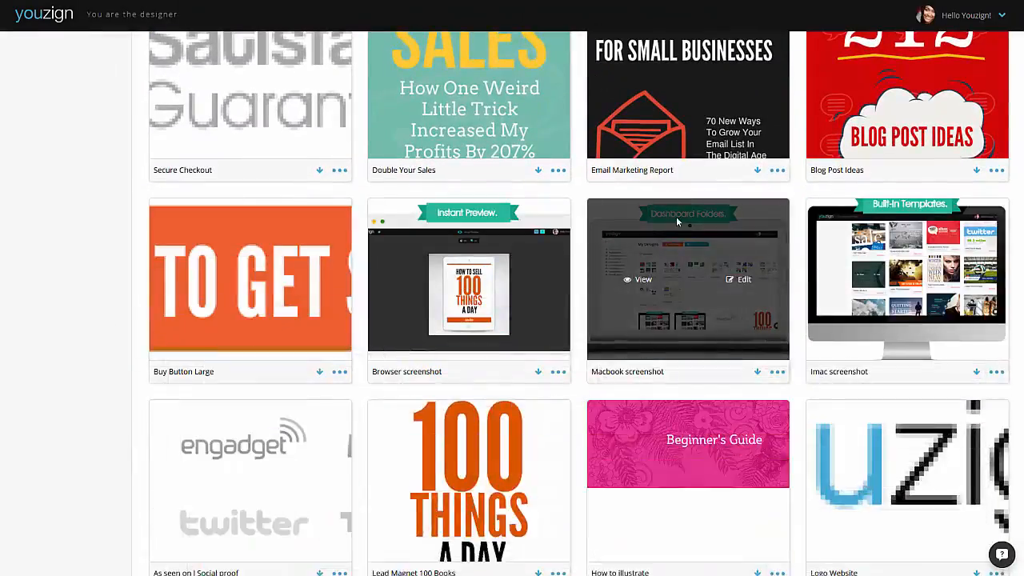
scroll(680, 240, "down", 5)
scroll(670, 238, "down", 3)
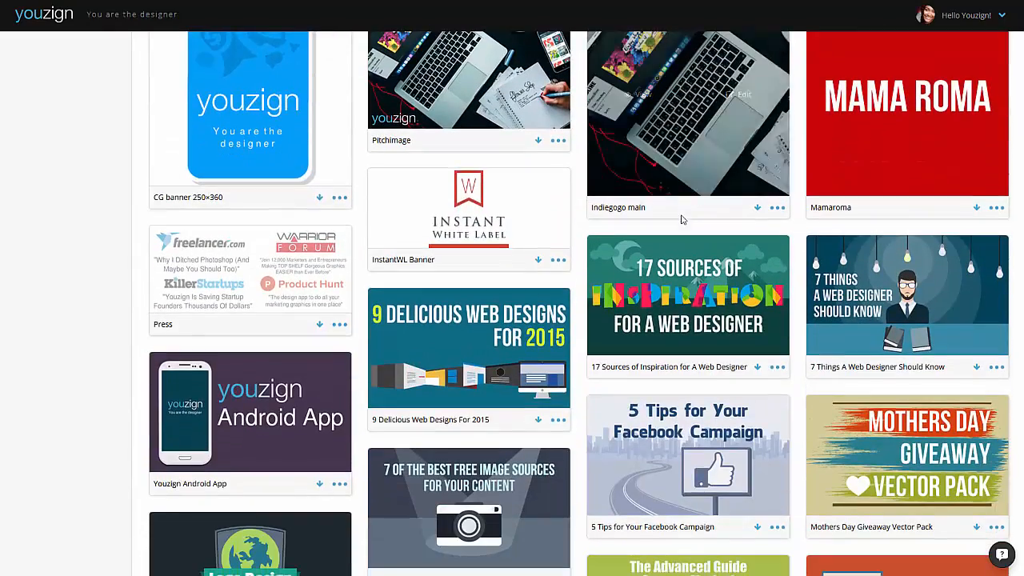
scroll(705, 163, "down", 1)
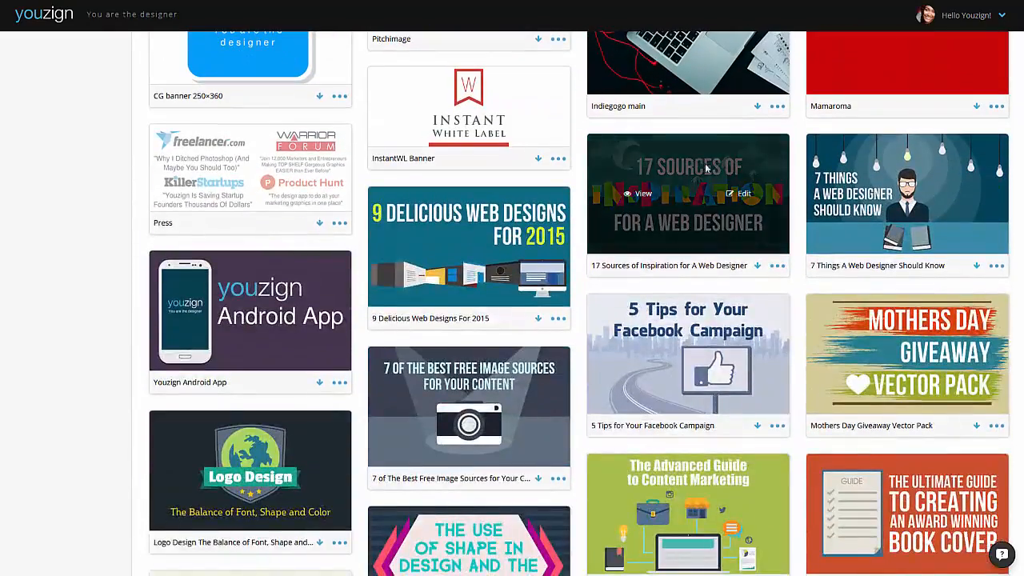
scroll(705, 163, "down", 3)
scroll(717, 183, "down", 5)
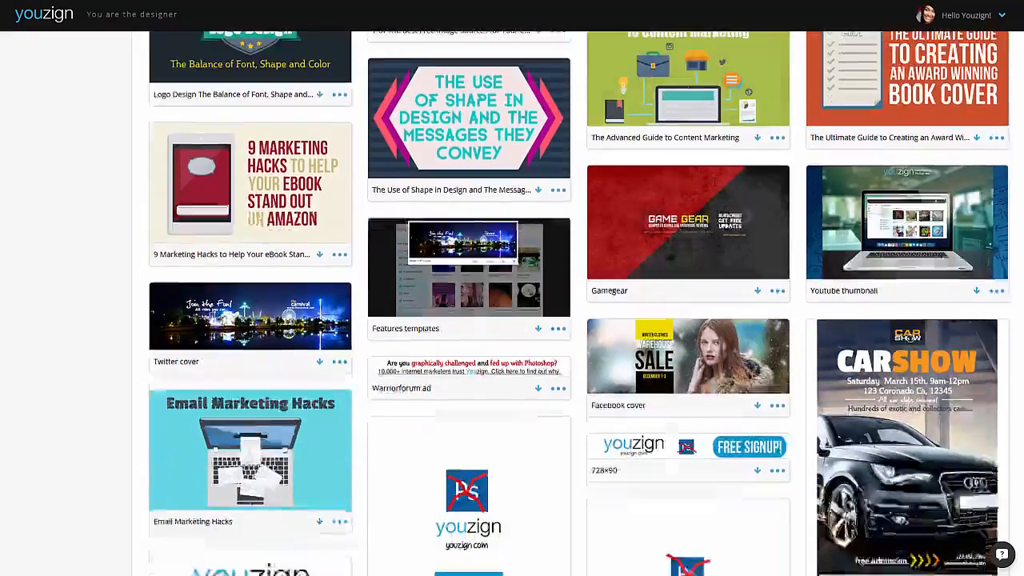
scroll(736, 168, "down", 4)
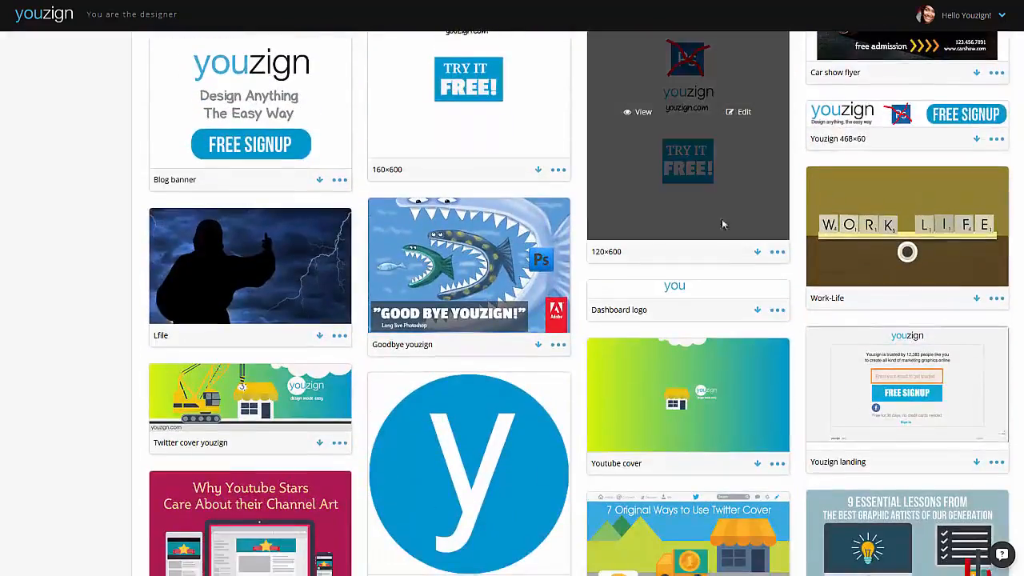
scroll(725, 208, "up", 15)
scroll(730, 176, "up", 5)
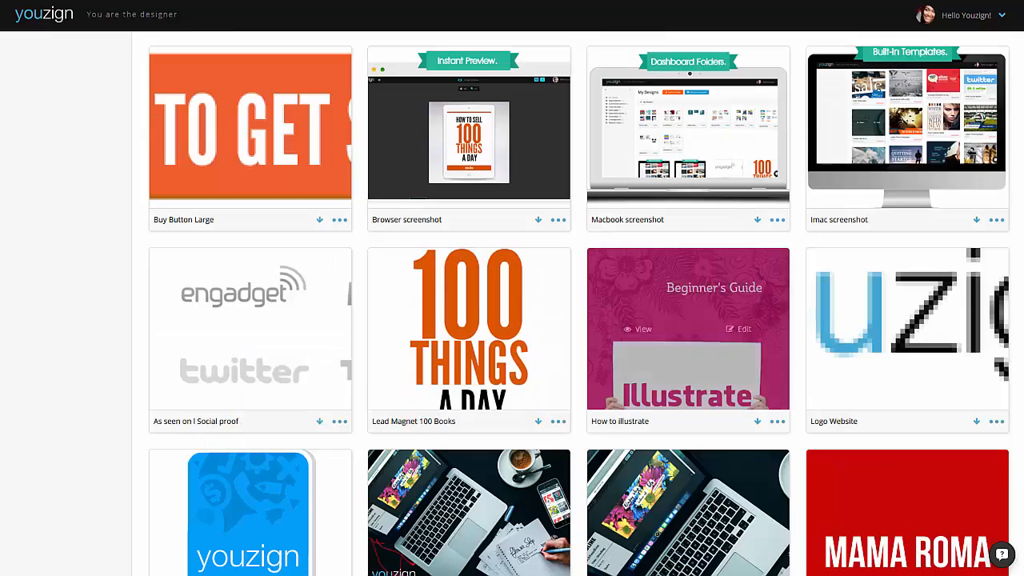
scroll(653, 84, "up", 15)
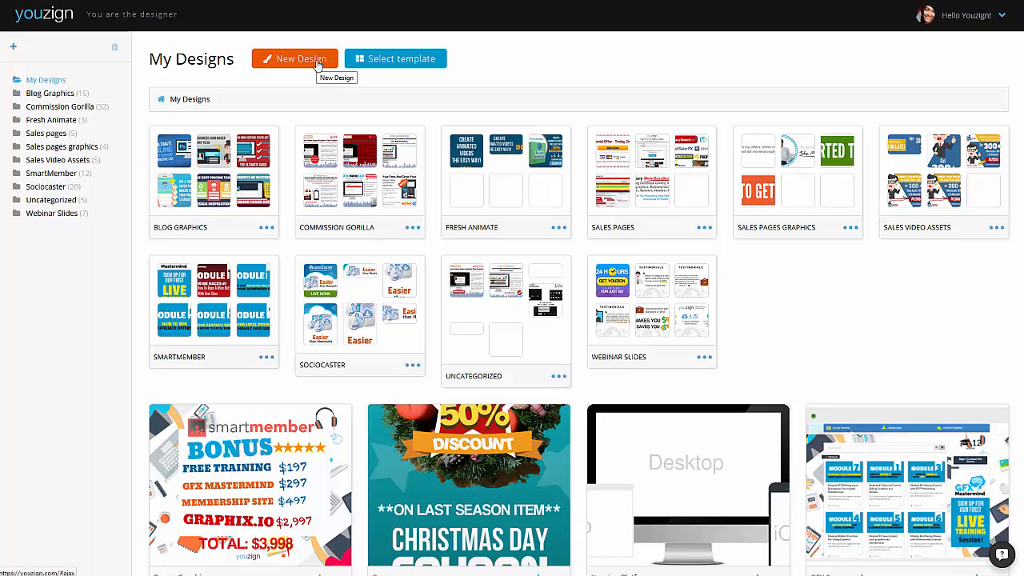
- Open the template library and expand the Facebook, Pinterest and Web Banner template types
left_click(404, 66)
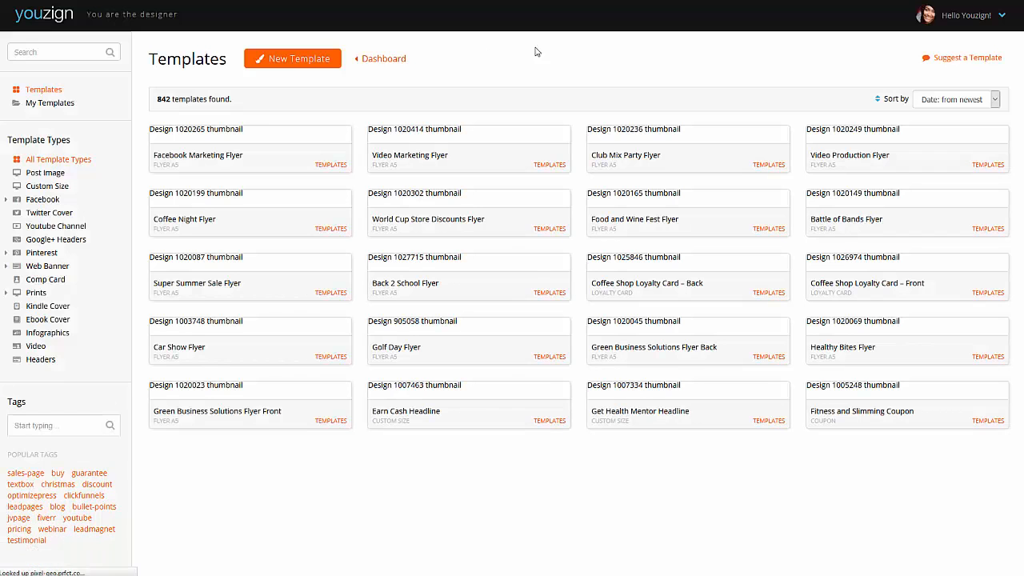
mouse_move(727, 185)
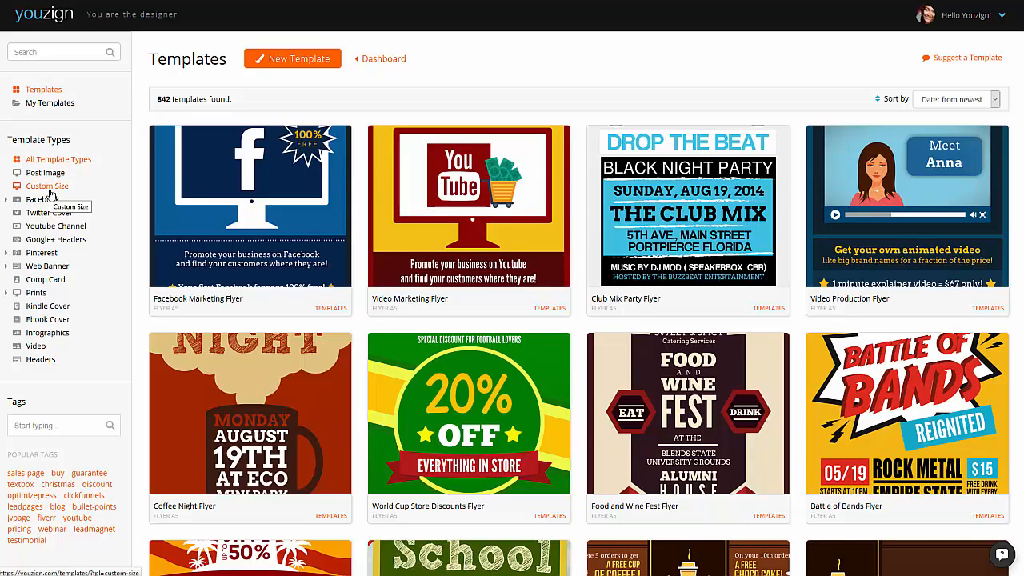
left_click(15, 201)
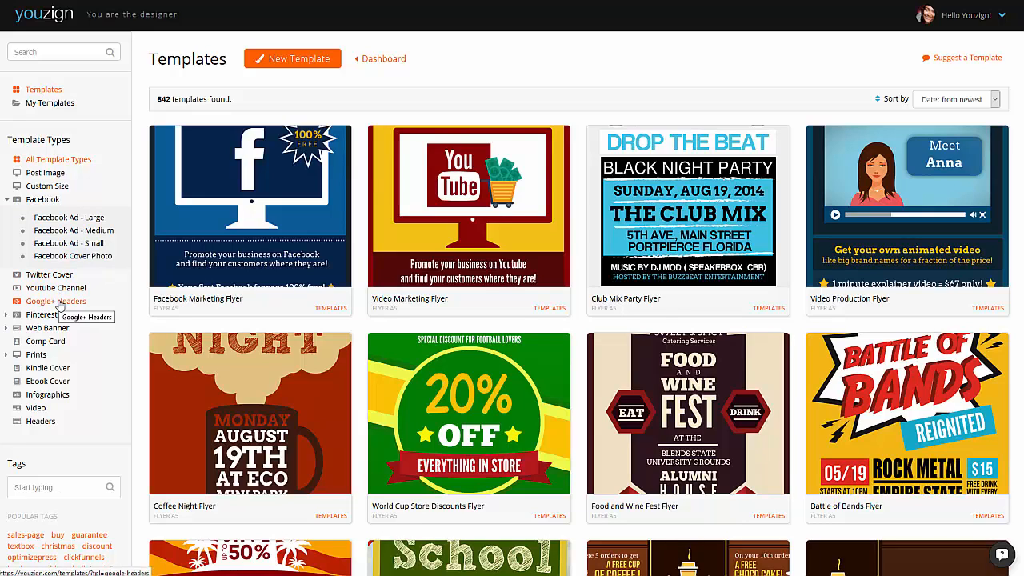
left_click(7, 315)
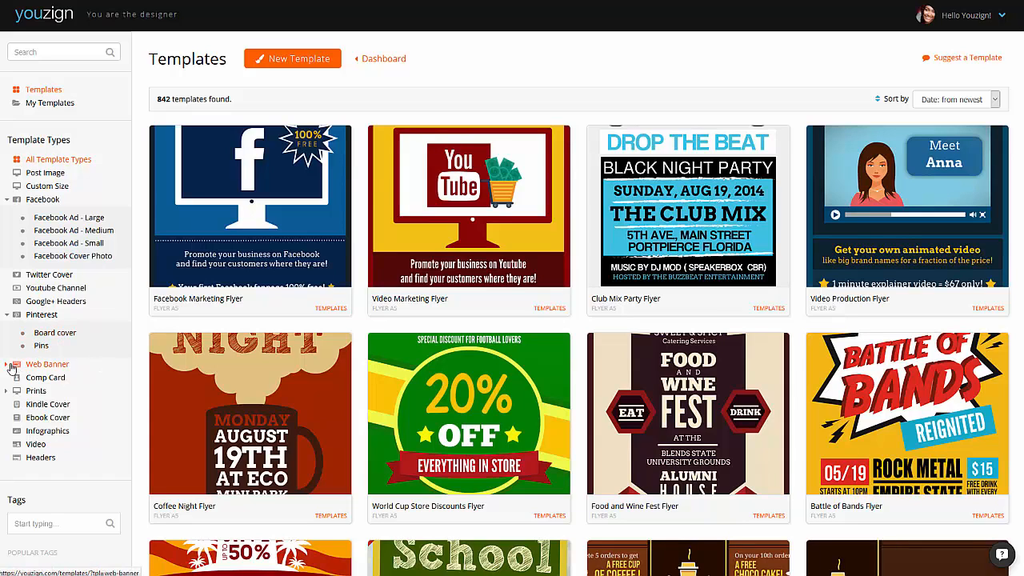
left_click(9, 365)
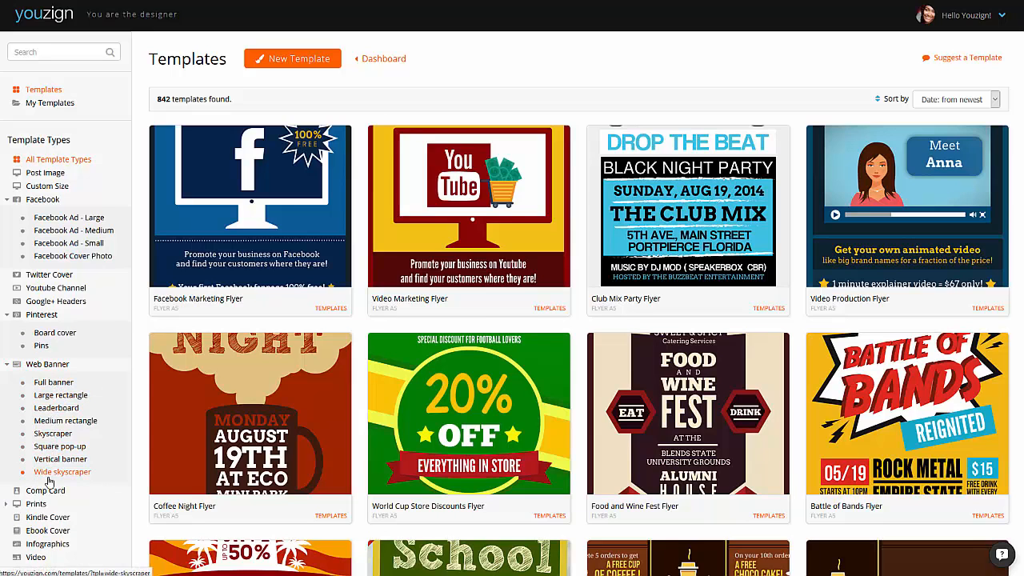
- Expand the Prints template type and review its formats and the remaining template types
scroll(61, 446, "down", 1)
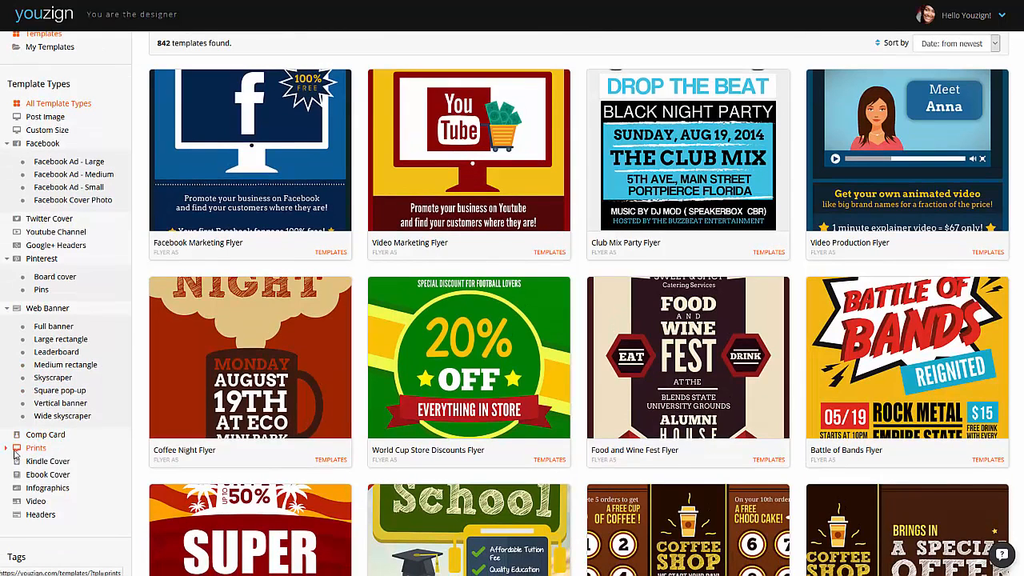
left_click(6, 450)
scroll(48, 432, "down", 1)
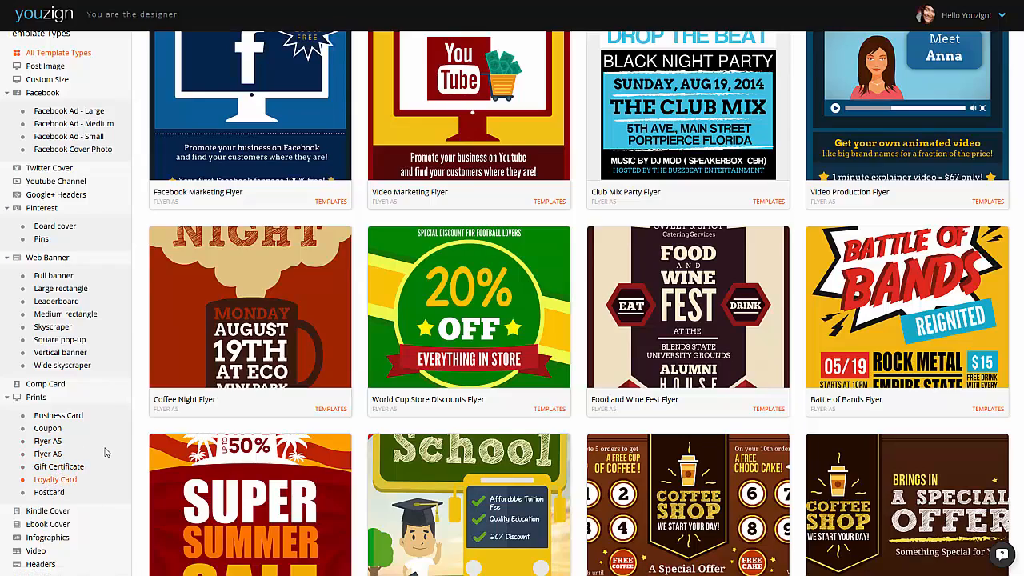
scroll(100, 456, "down", 2)
scroll(100, 457, "down", 1)
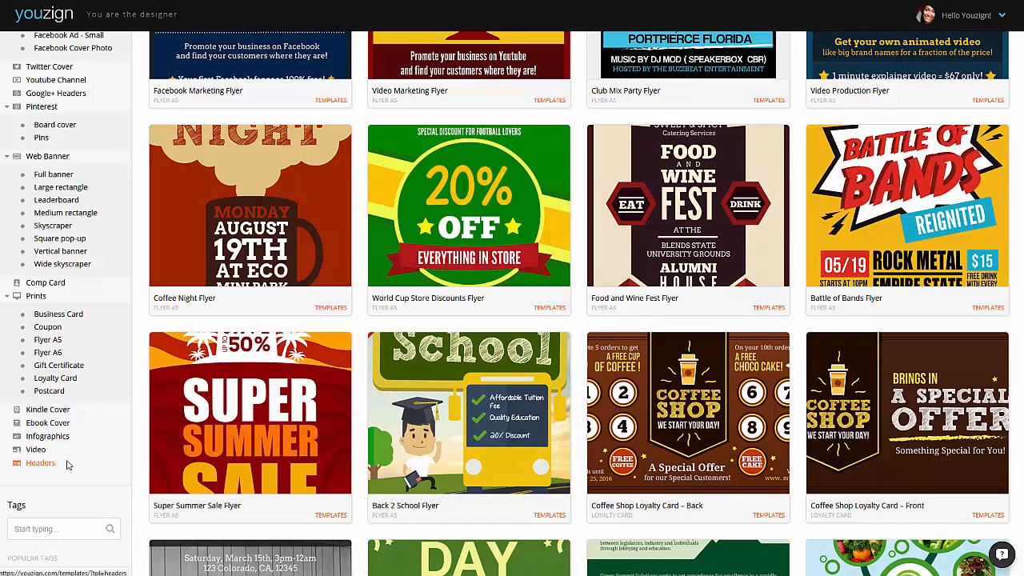
scroll(80, 457, "up", 3)
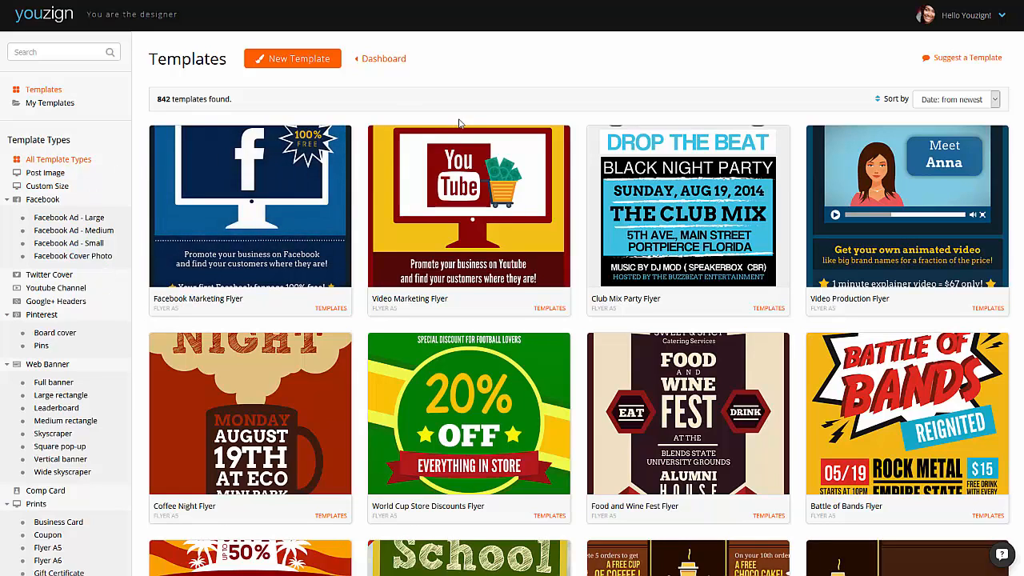
- Filter the templates to Facebook Ad - Large, use the Plaza Pizza template and save it as a new design
left_click(87, 217)
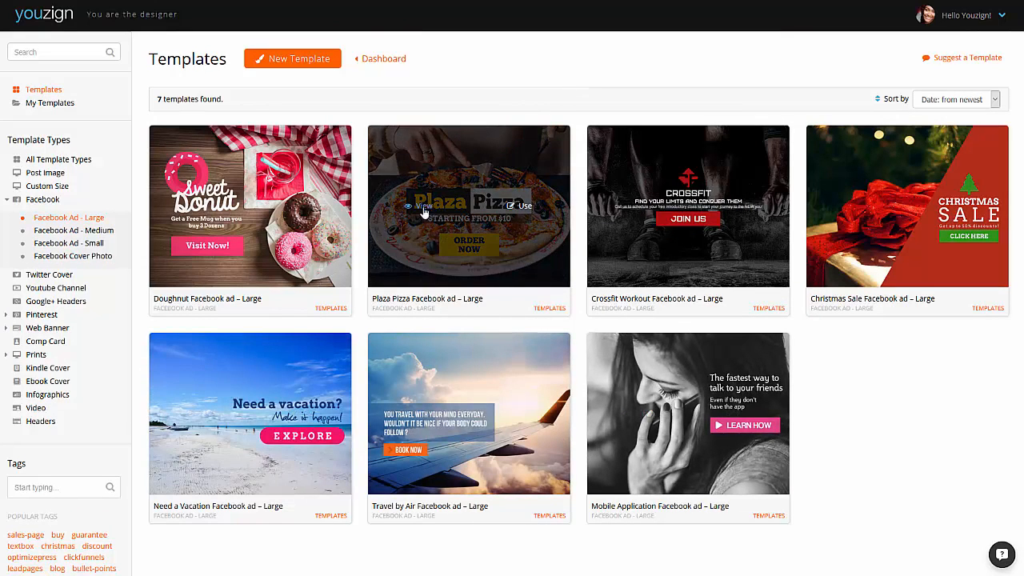
left_click(518, 208)
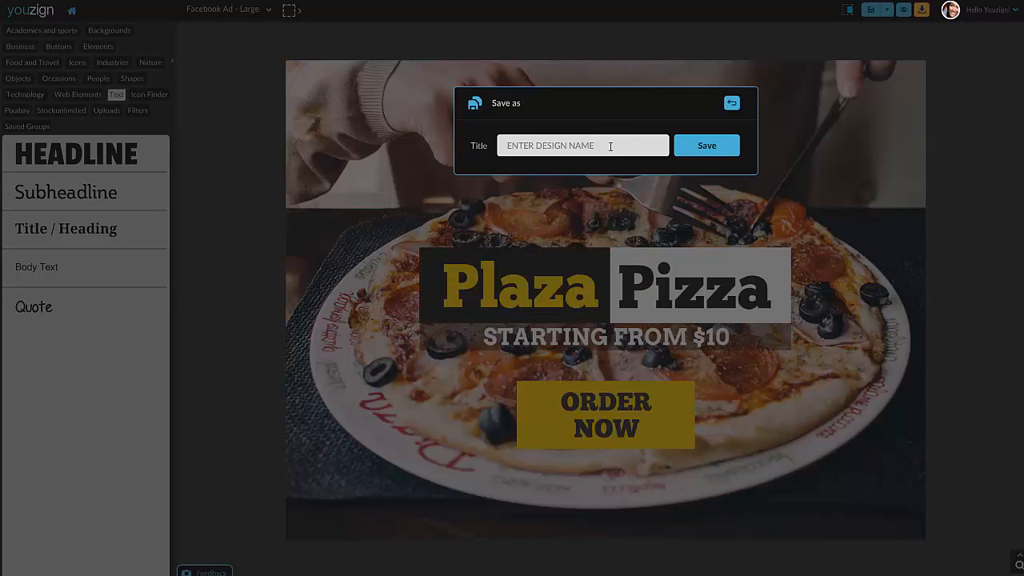
left_click(611, 146)
left_click(707, 146)
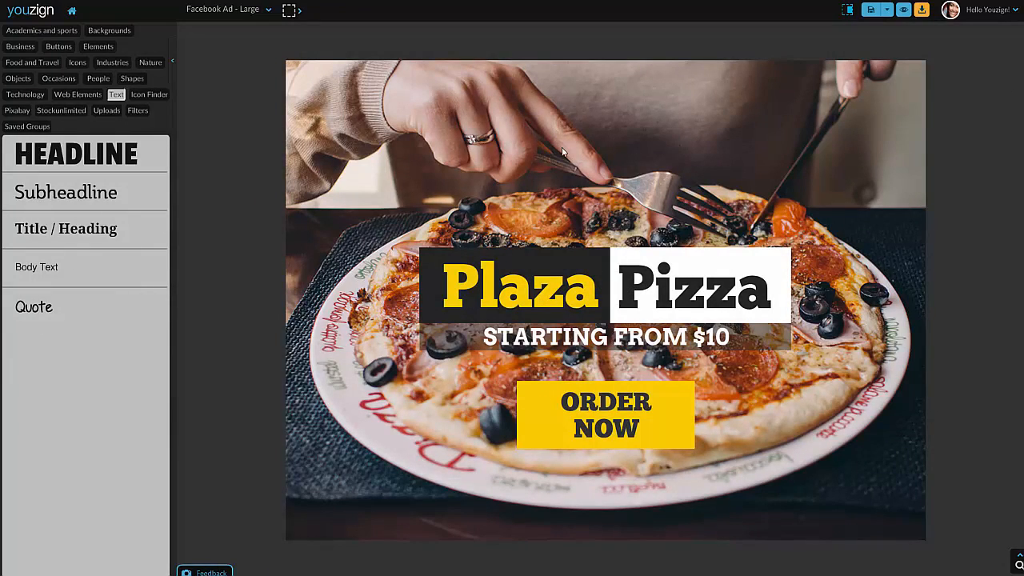
- Reposition the pizza background photo slightly to the right behind the Plaza Pizza text
left_click_drag(562, 152, 488, 152)
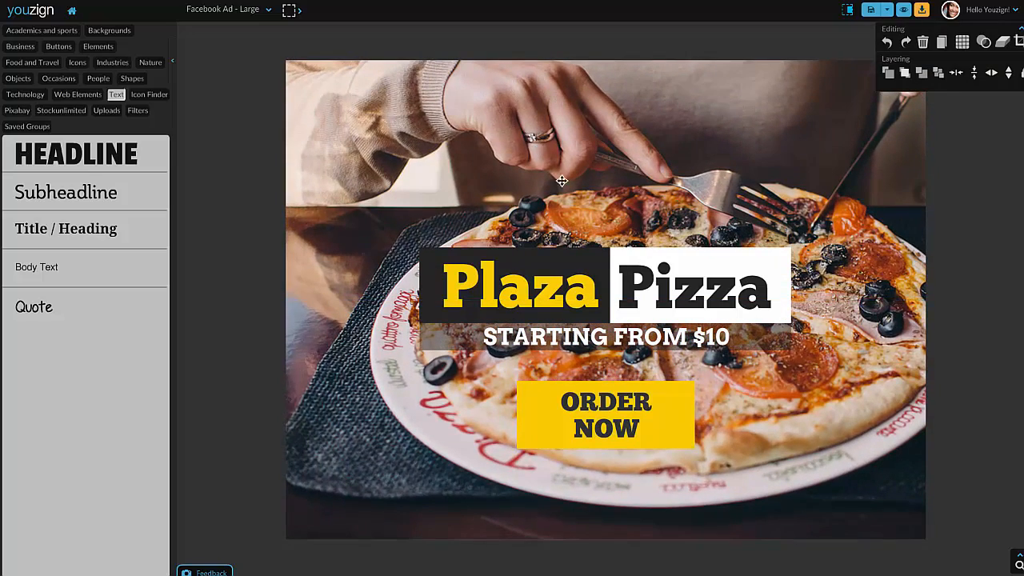
left_click_drag(562, 181, 520, 148)
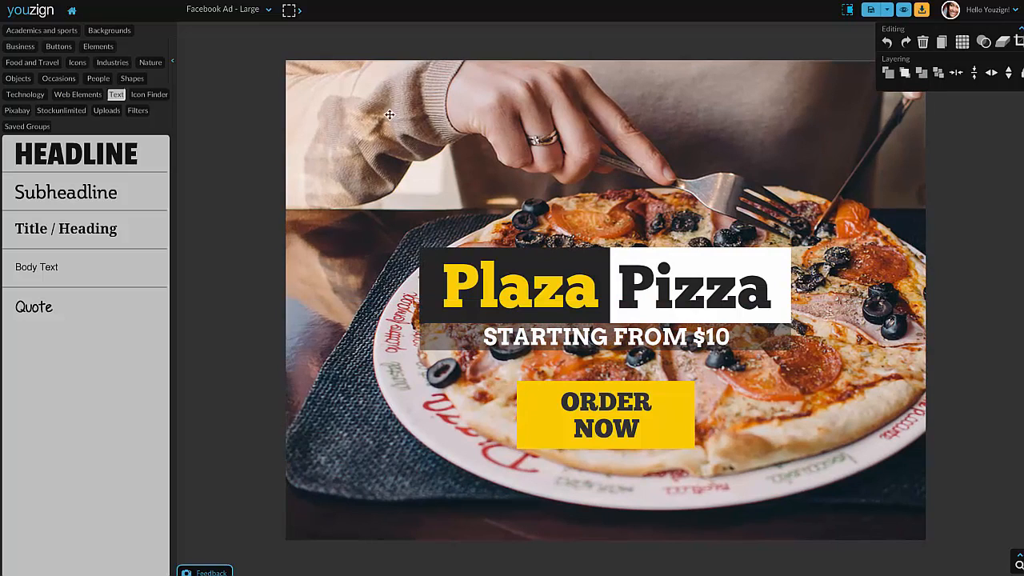
left_click_drag(617, 189, 586, 187)
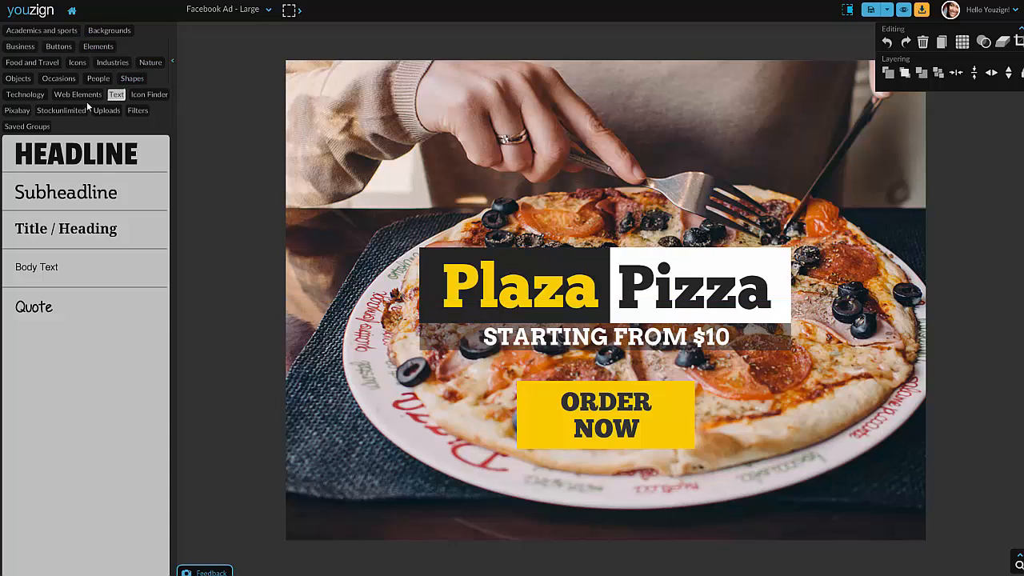
- Try the Grayscale, Vignette, Polaroid and Vintage filters on the Plaza Pizza design
left_click(138, 111)
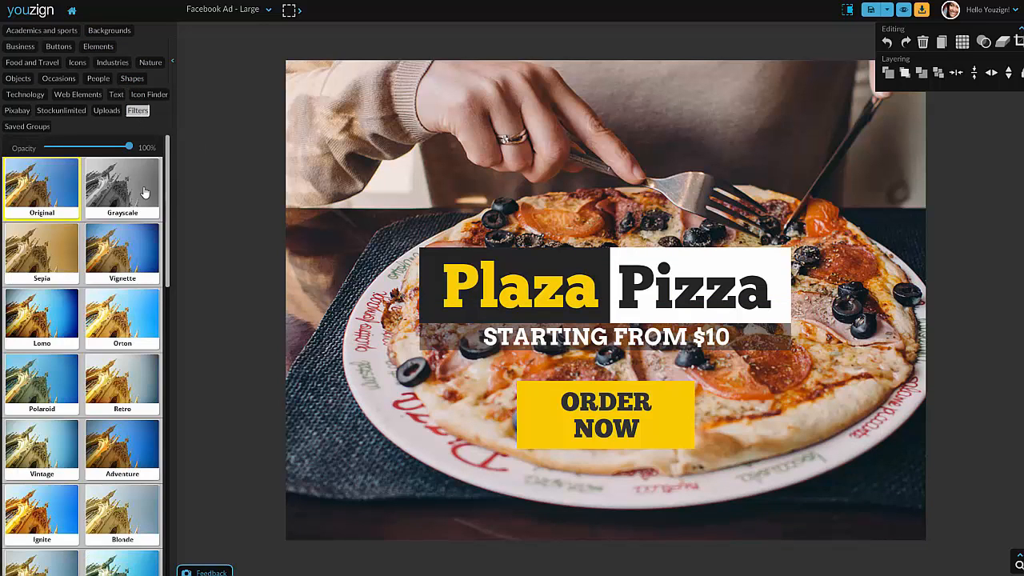
left_click(138, 190)
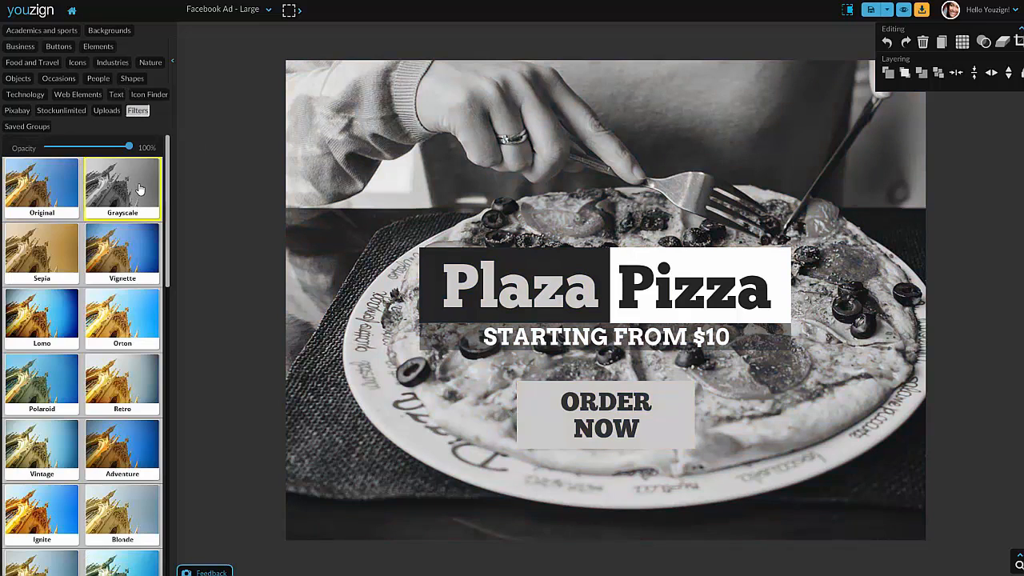
left_click(121, 248)
scroll(116, 301, "down", 1)
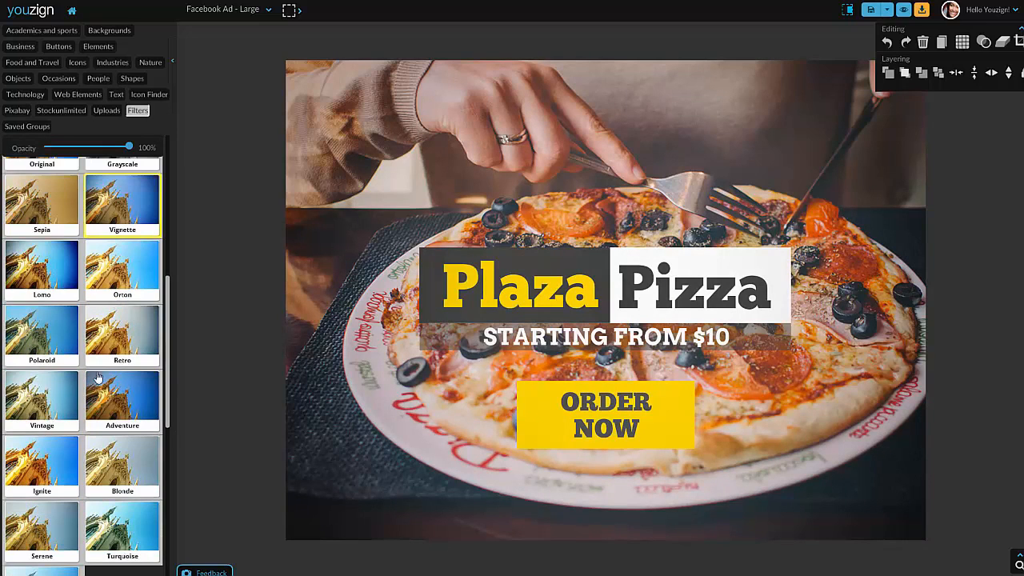
left_click(53, 334)
left_click(58, 414)
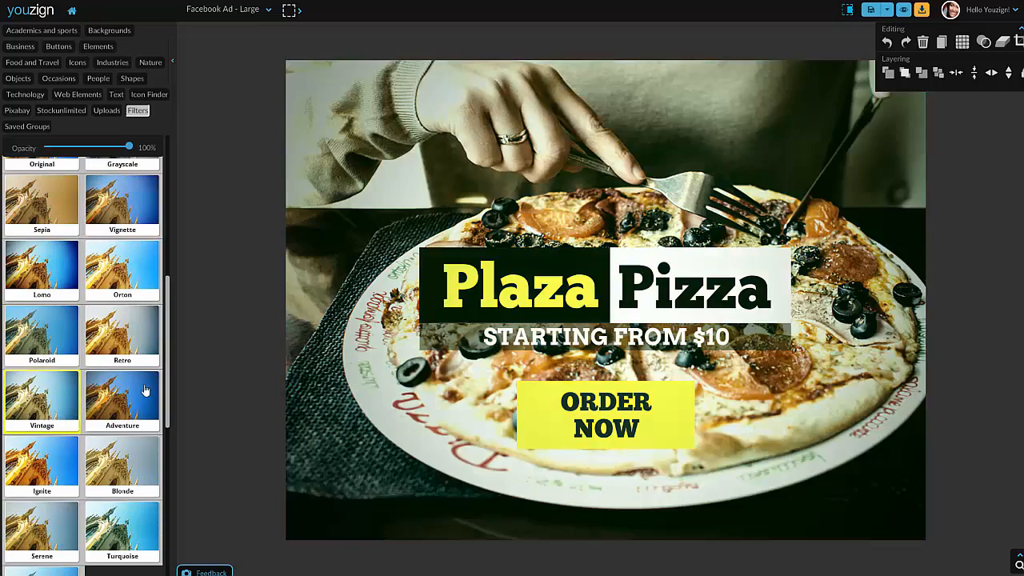
- Try the Adventure, Blonde, Turquoise and Serene filters on the design, and restore the Original filter
left_click(133, 393)
left_click(118, 474)
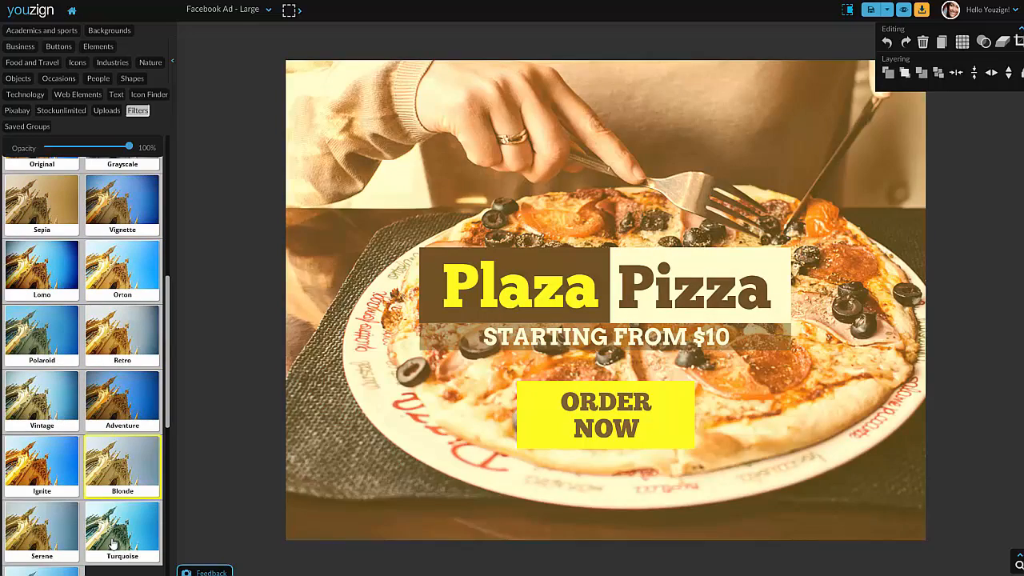
left_click(121, 528)
left_click(56, 538)
scroll(60, 264, "up", 1)
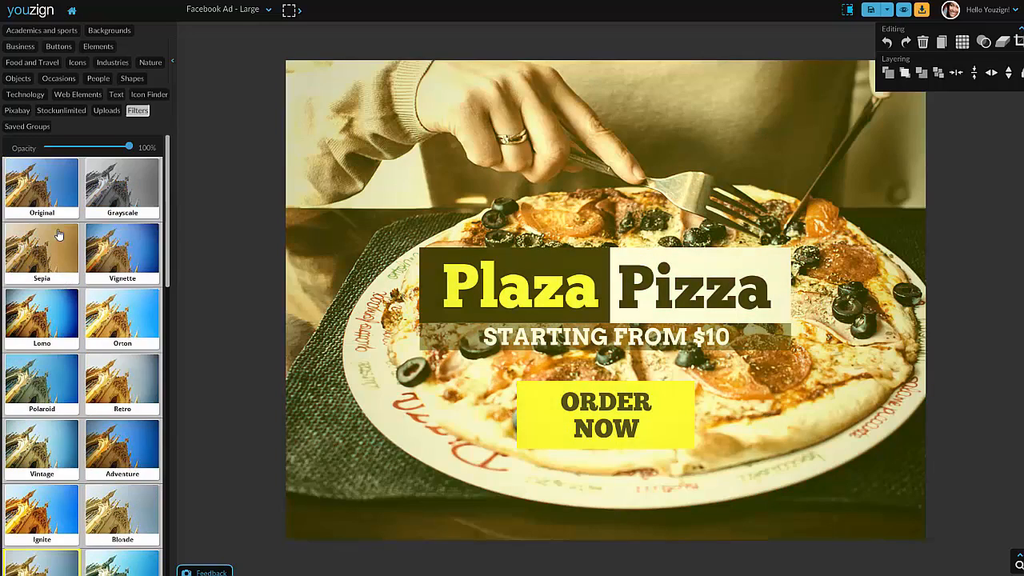
left_click(49, 177)
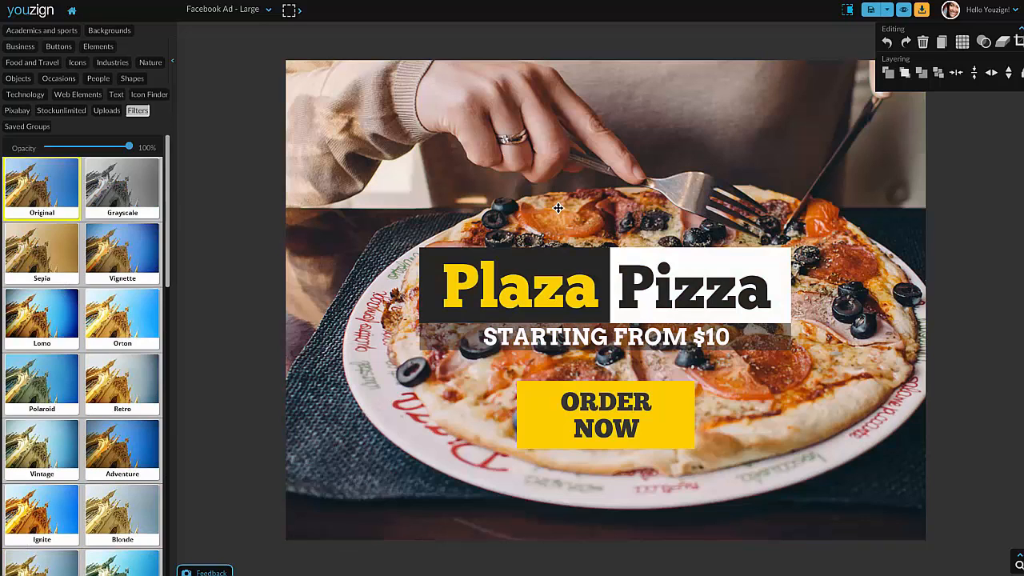
- Replace the title word Plaza with MC and shift it closer to the word Pizza within the dark box
left_click(559, 294)
mouse_move(536, 287)
left_mouse_down()
mouse_move(497, 210)
mouse_move(541, 283)
left_mouse_up()
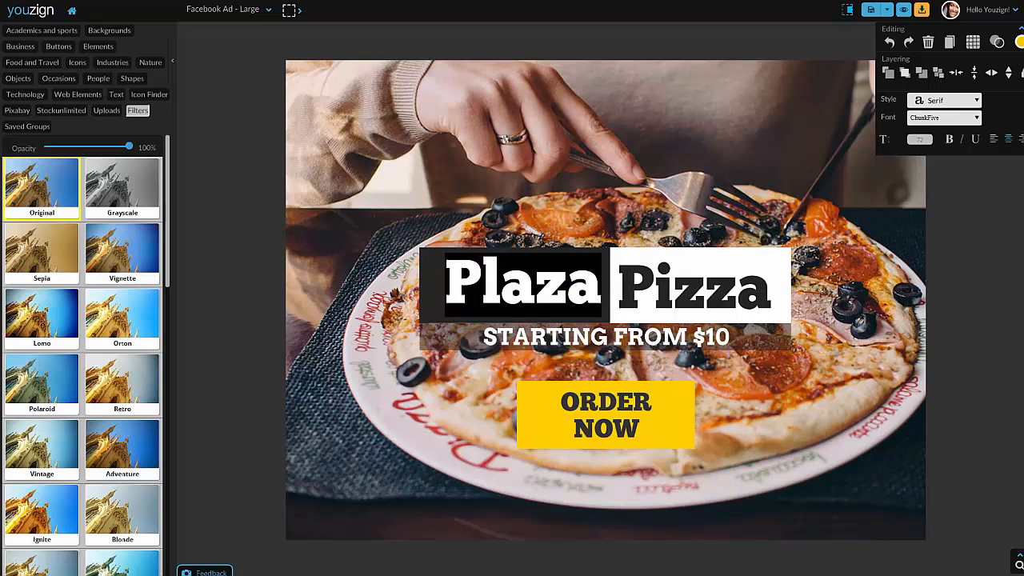
type("MC")
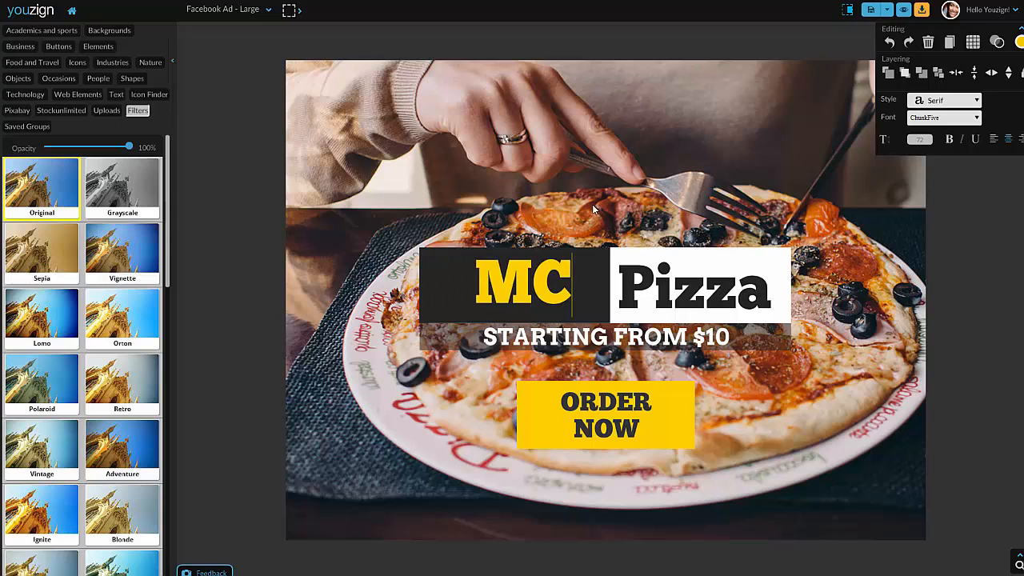
key("Escape")
left_click_drag(529, 292, 536, 288)
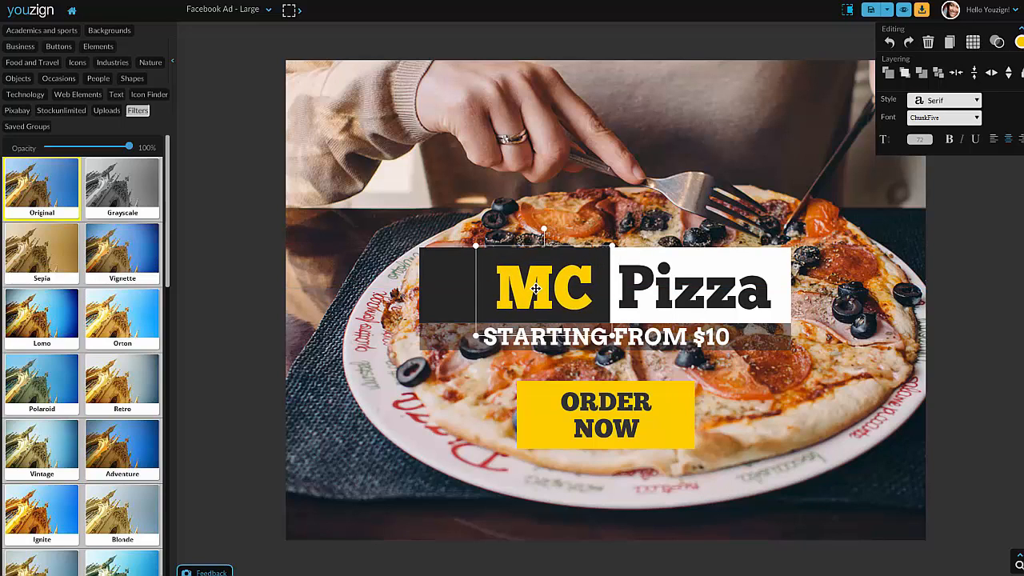
- Change the MC text's colour to bright red
left_click(1020, 43)
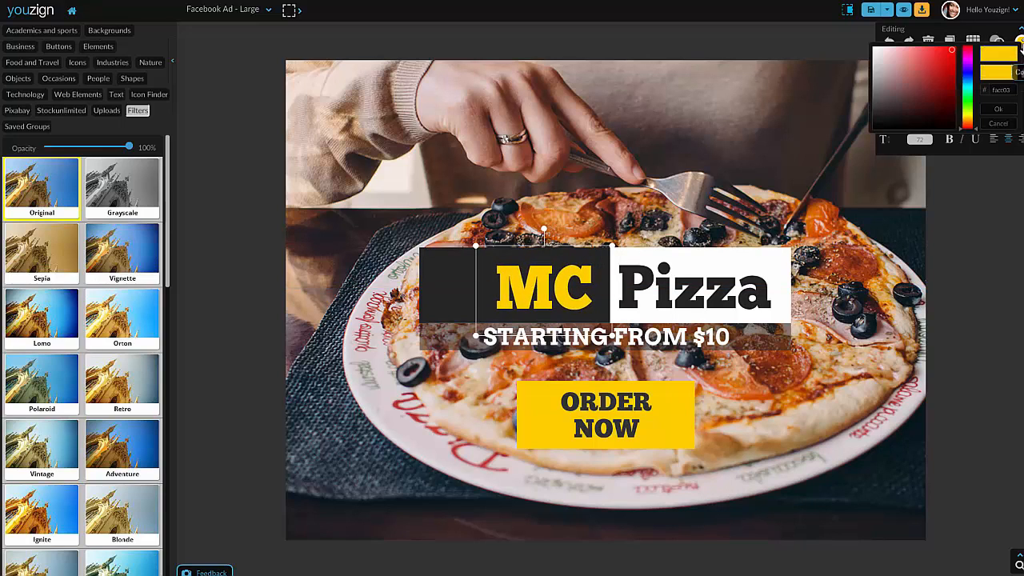
left_click(952, 70)
left_click_drag(952, 70, 952, 53)
left_click(999, 109)
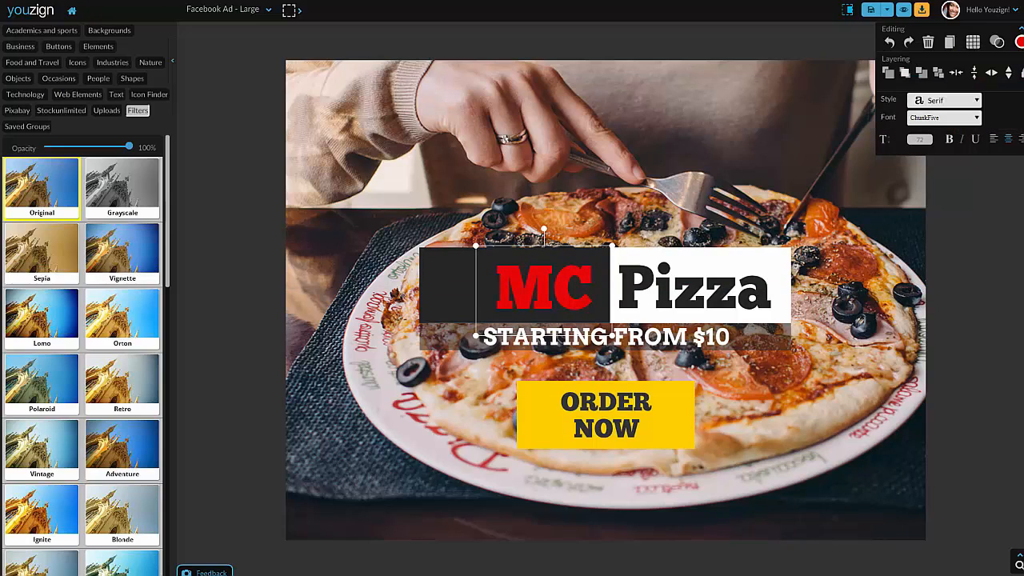
- Try the MC text's opacity control at 100%, and switch the alignment grid on and off
left_click(997, 43)
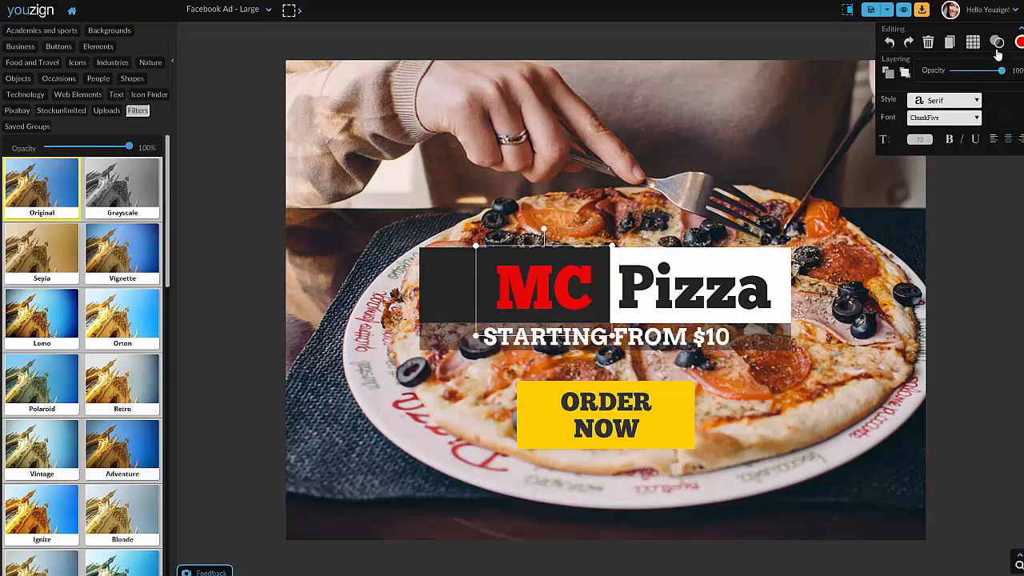
mouse_move(1003, 73)
left_mouse_down()
mouse_move(973, 72)
mouse_move(1018, 80)
left_mouse_up()
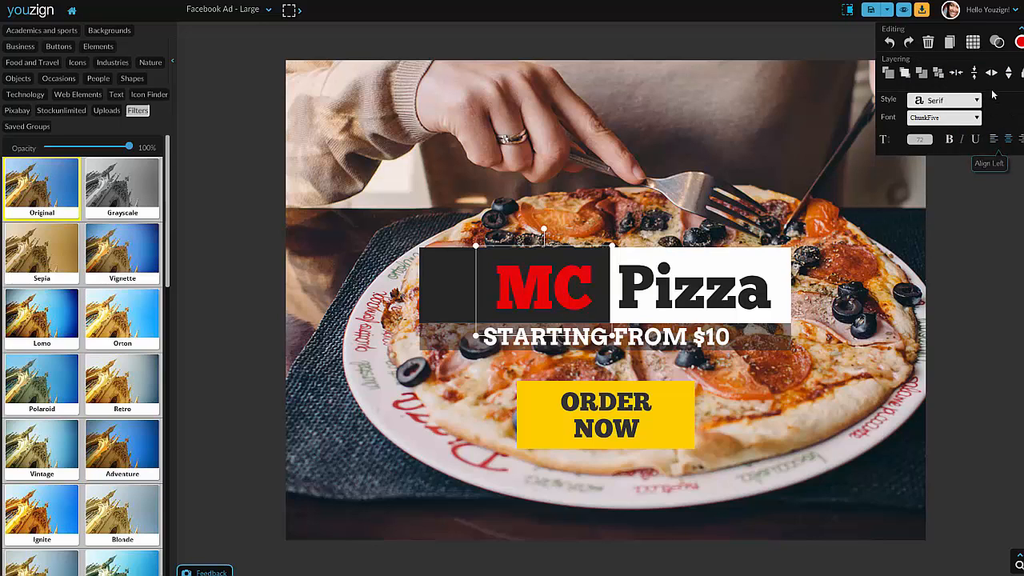
left_click(972, 43)
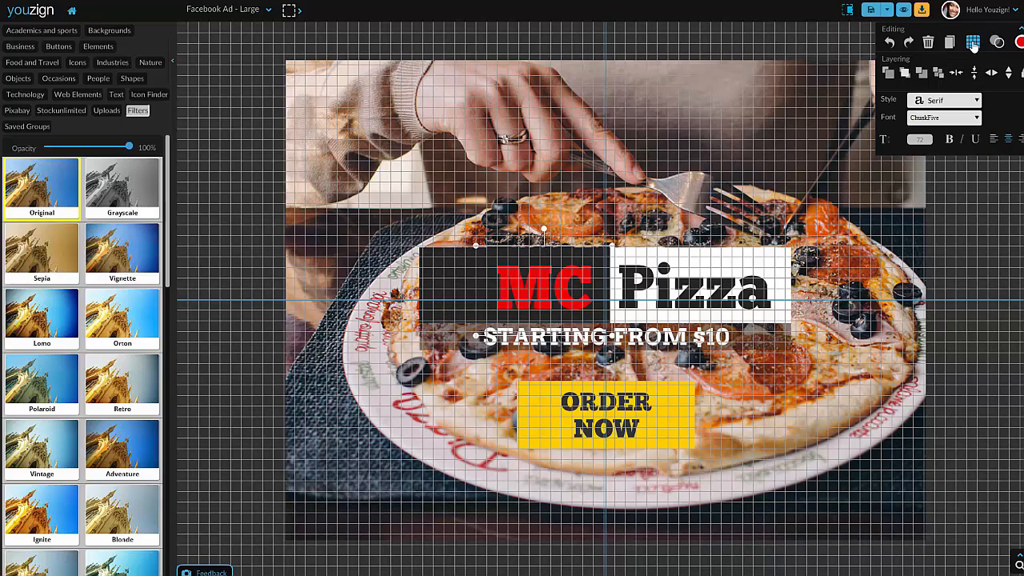
left_click(973, 43)
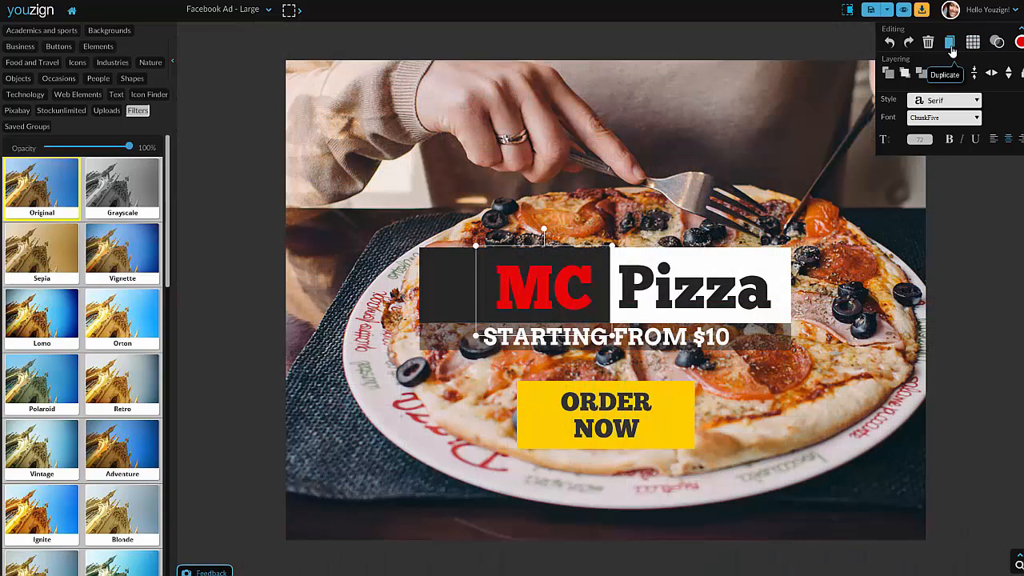
- Duplicate the MC text, move the copy above the original and delete the copy
left_click(951, 46)
left_click_drag(565, 312, 554, 255)
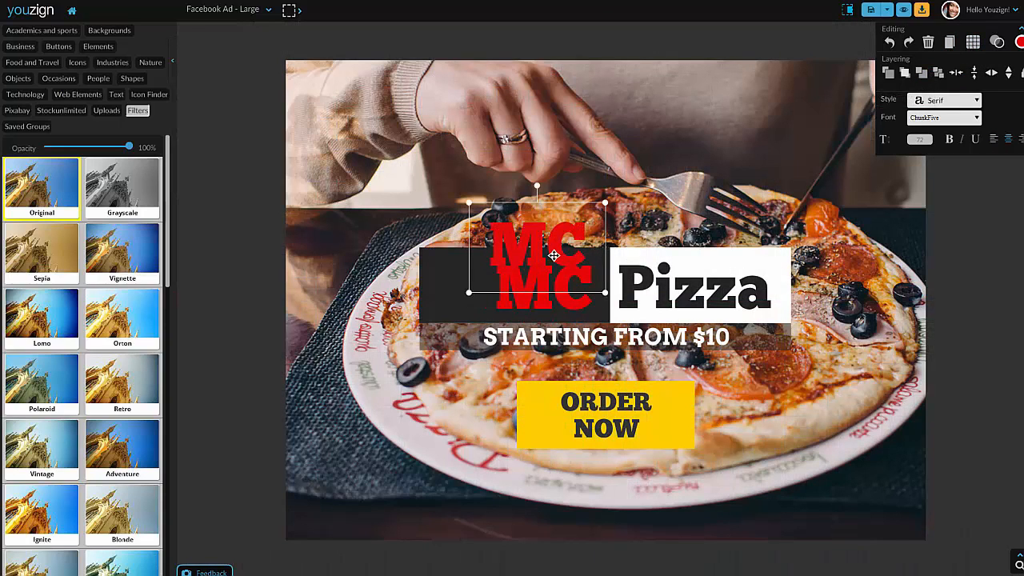
key("Delete")
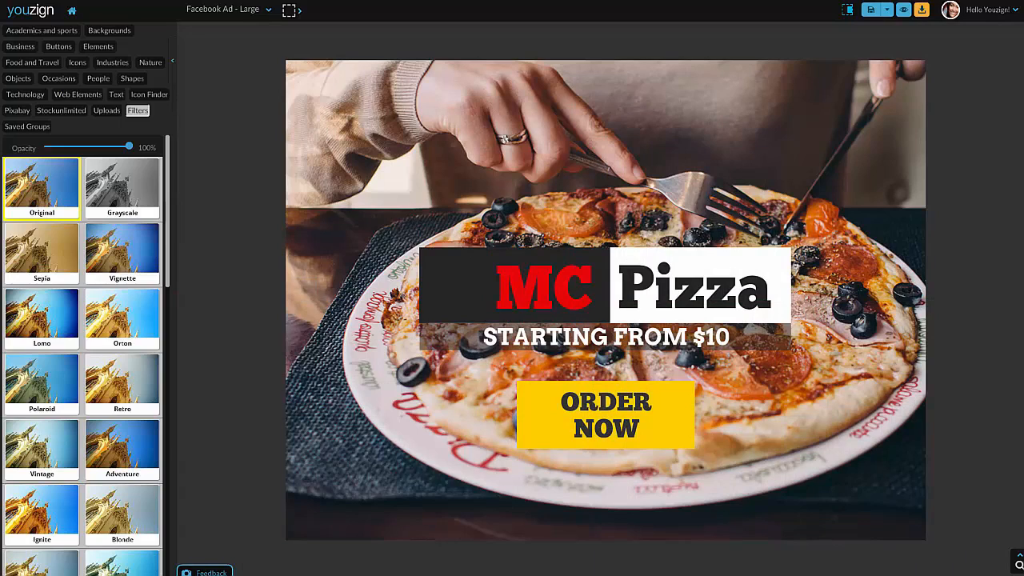
- Undo and redo the last change made with the duplicated MC text
left_click(528, 297)
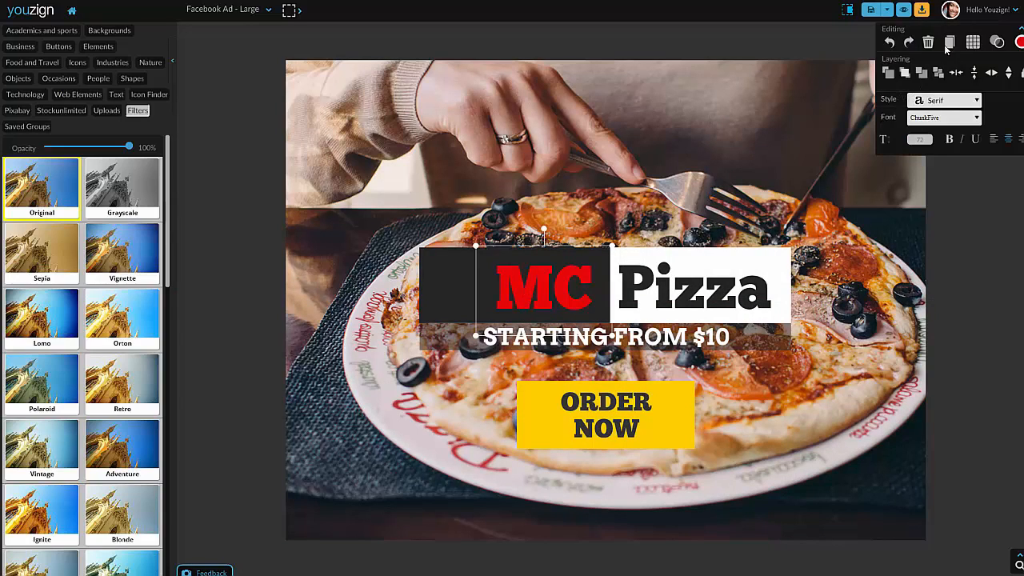
left_click(892, 41)
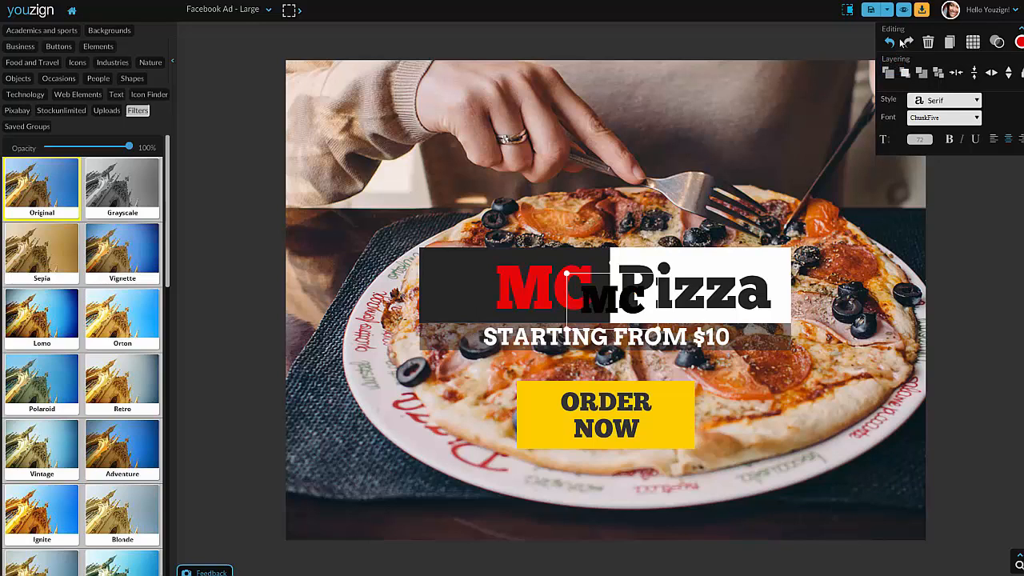
left_click(906, 41)
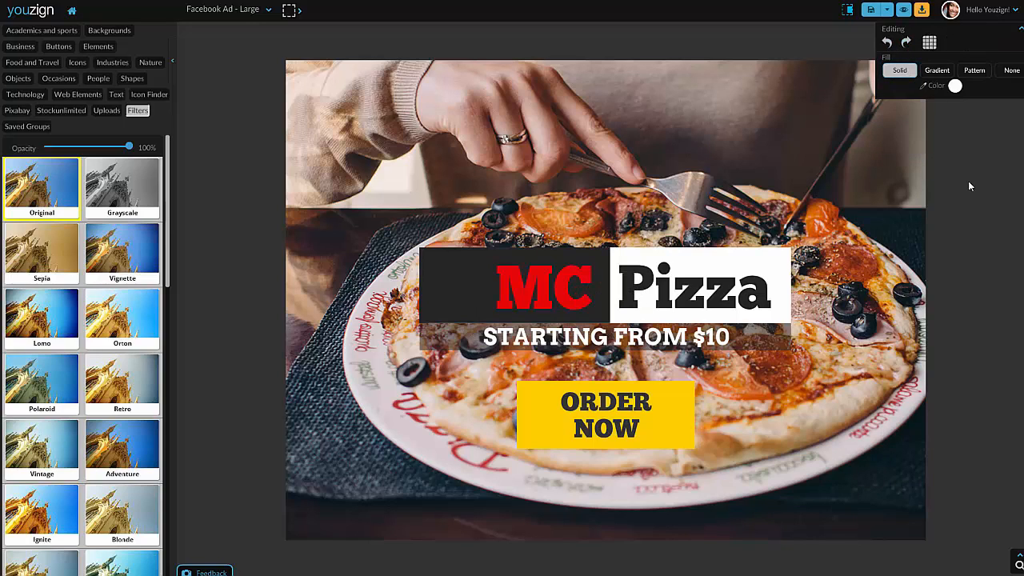
- Centre the Pizza text horizontally on the canvas and try to undo it
left_click(698, 261)
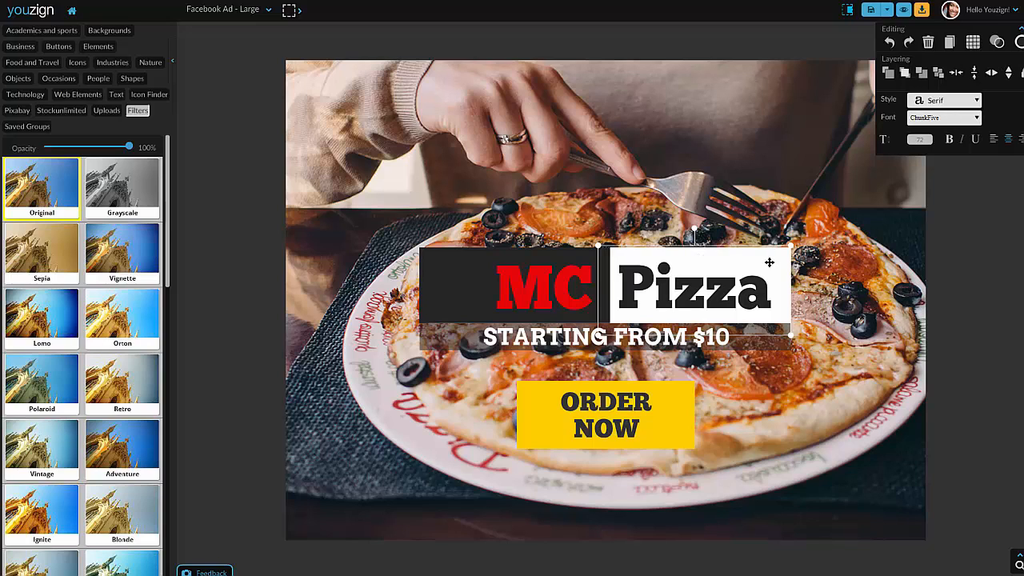
left_click(962, 78)
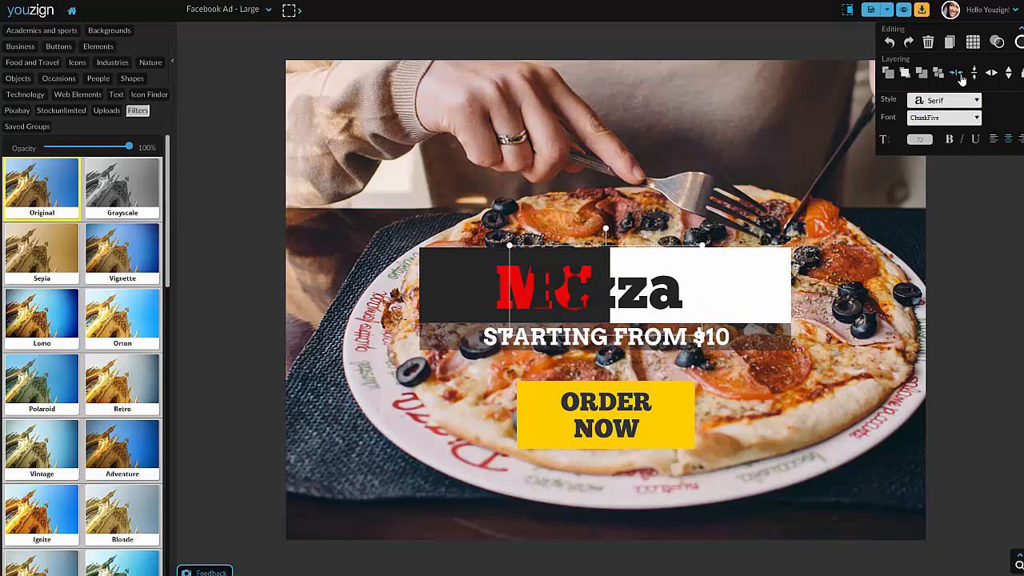
left_click(892, 43)
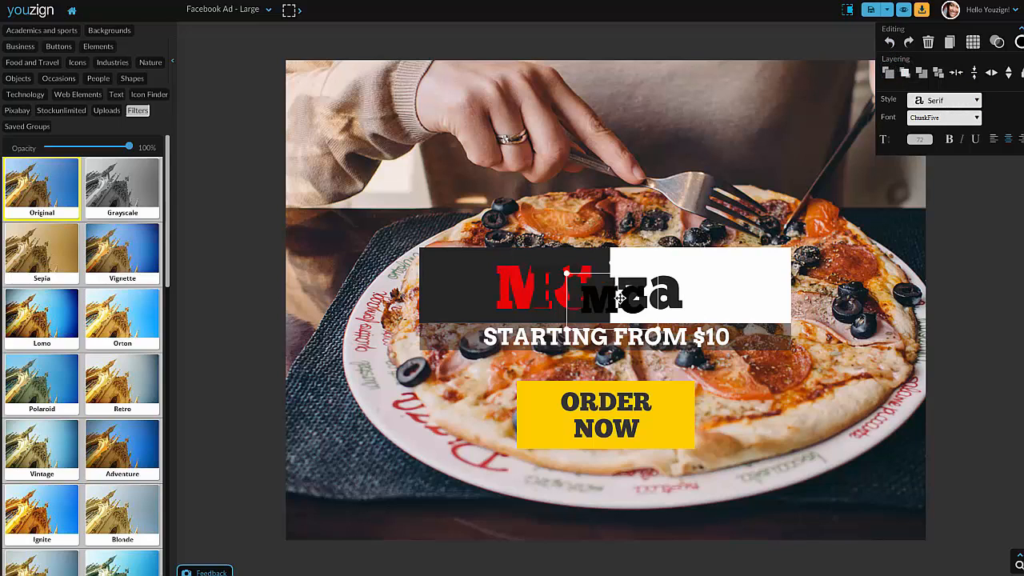
- Select the title box, the ORDER NOW text and the STARTING FROM $10 text to review their editing options
left_click(765, 269)
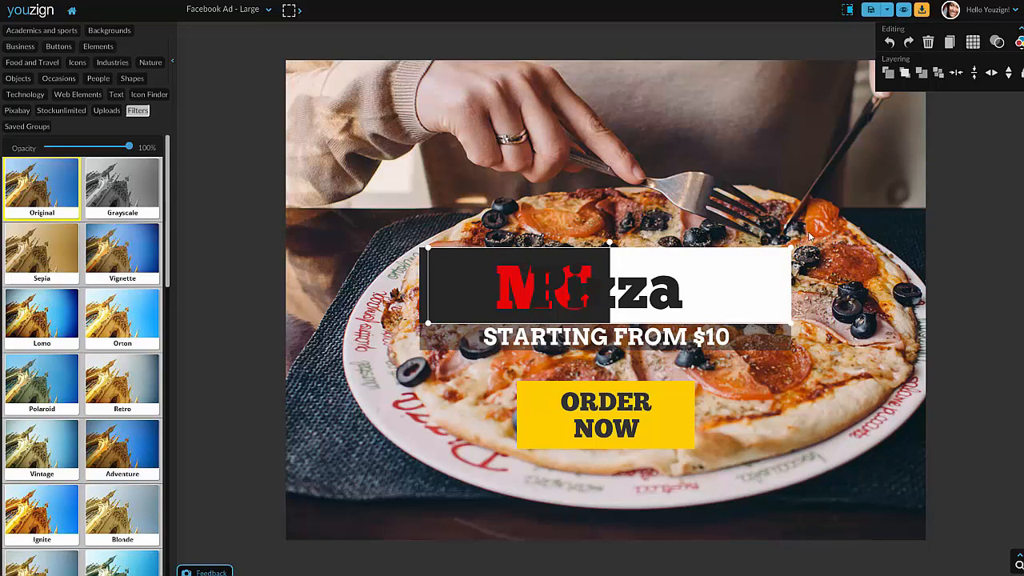
left_click(608, 442)
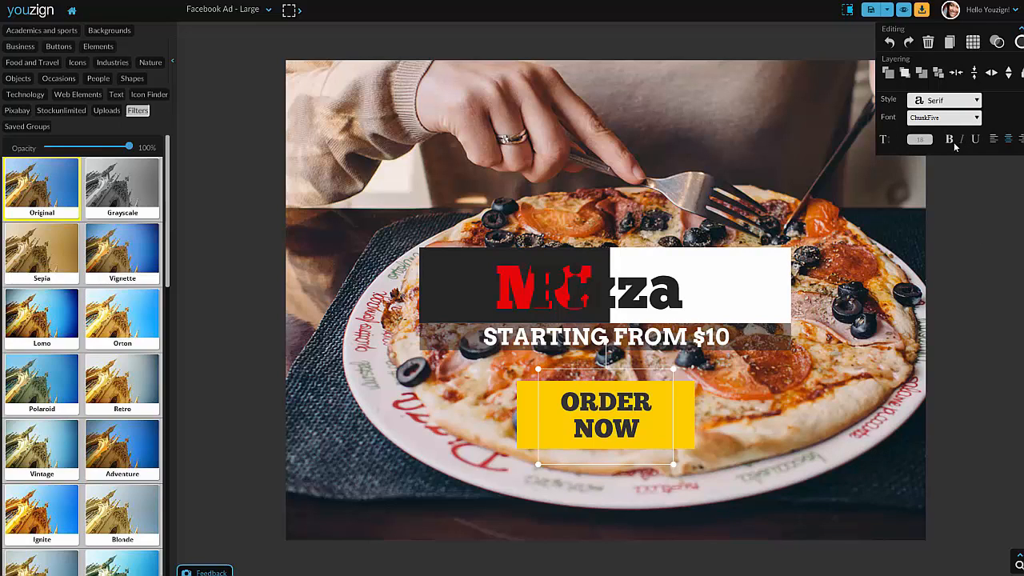
left_click(676, 342)
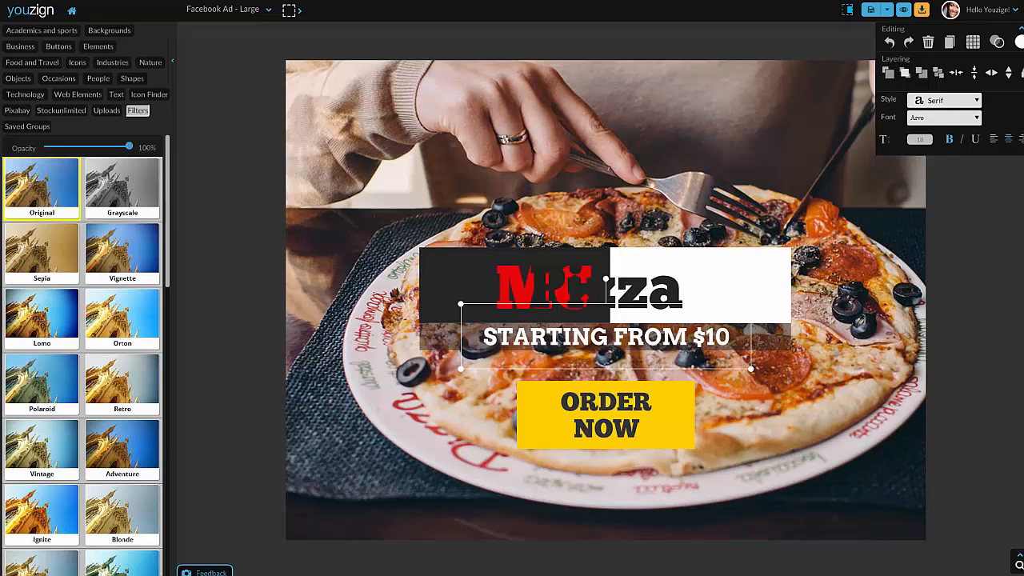
- Move the Pizza text back into the white box beside the MC text
left_click(536, 286)
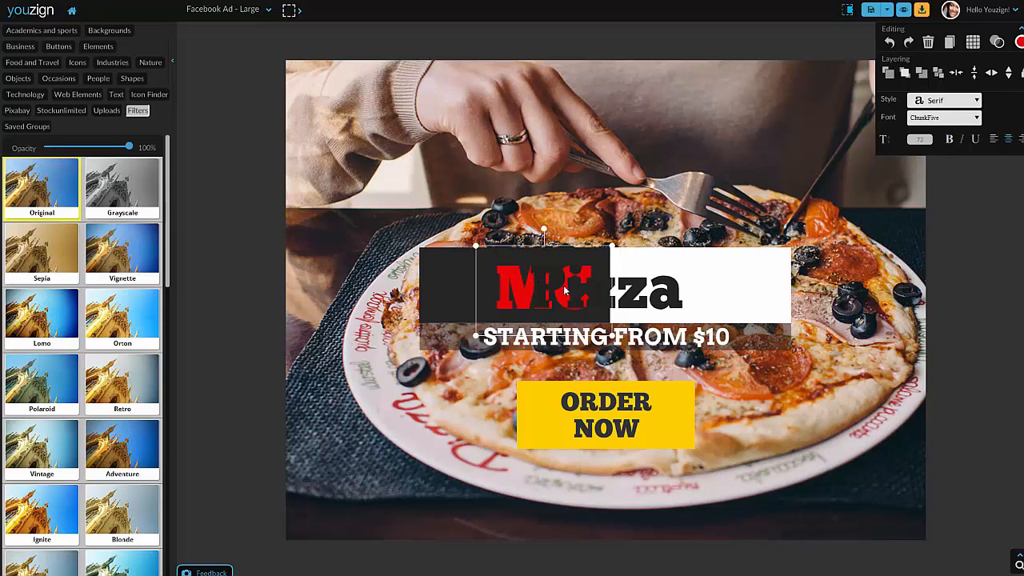
left_click_drag(565, 292, 603, 292)
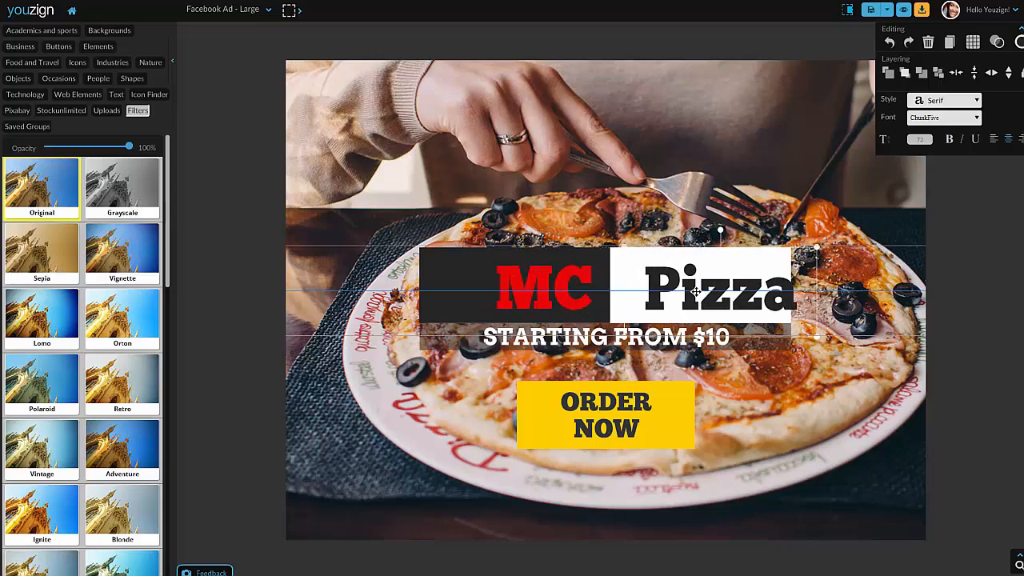
left_click(604, 233)
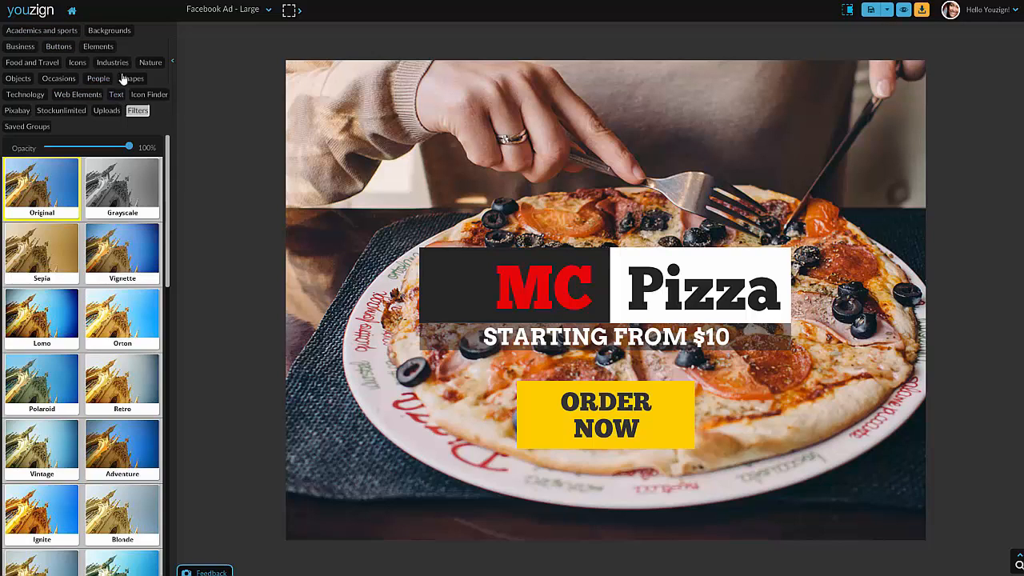
- Add the desk photo with the iMac and headphones from the Backgrounds library, scaled and shifted to cover the whole canvas
left_click(103, 32)
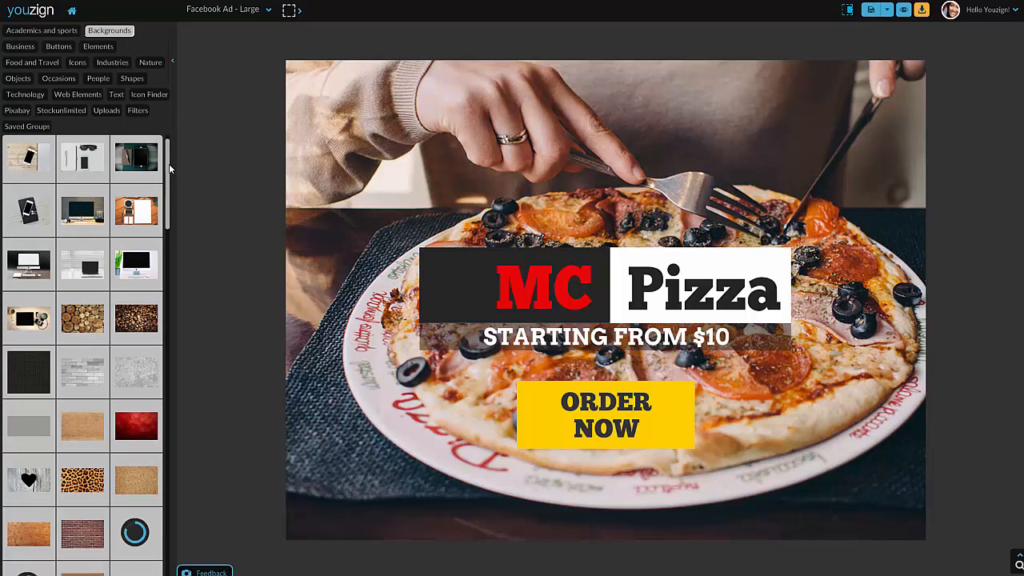
mouse_move(169, 163)
left_mouse_down()
mouse_move(161, 205)
mouse_move(162, 155)
left_mouse_up()
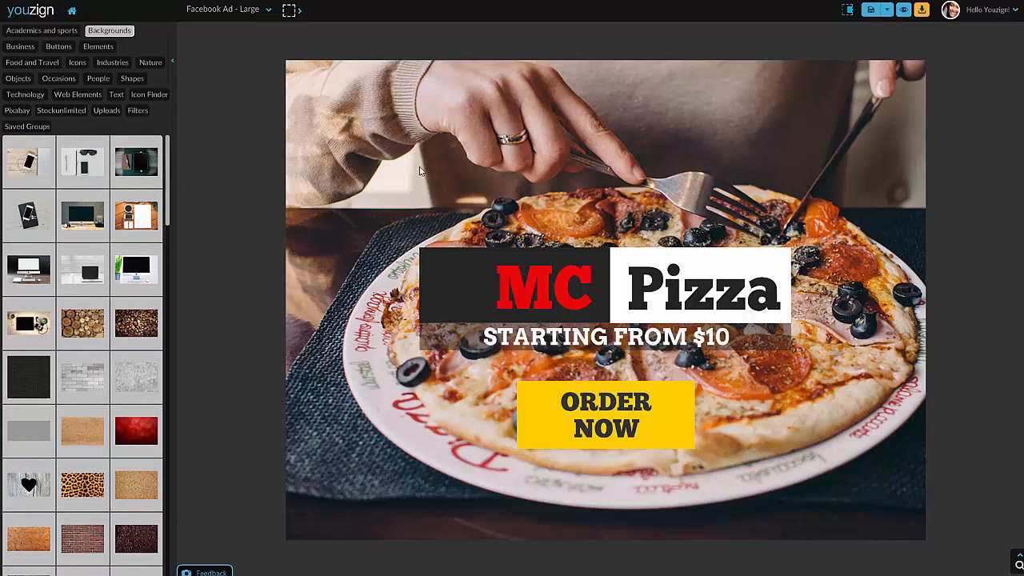
left_click(88, 220)
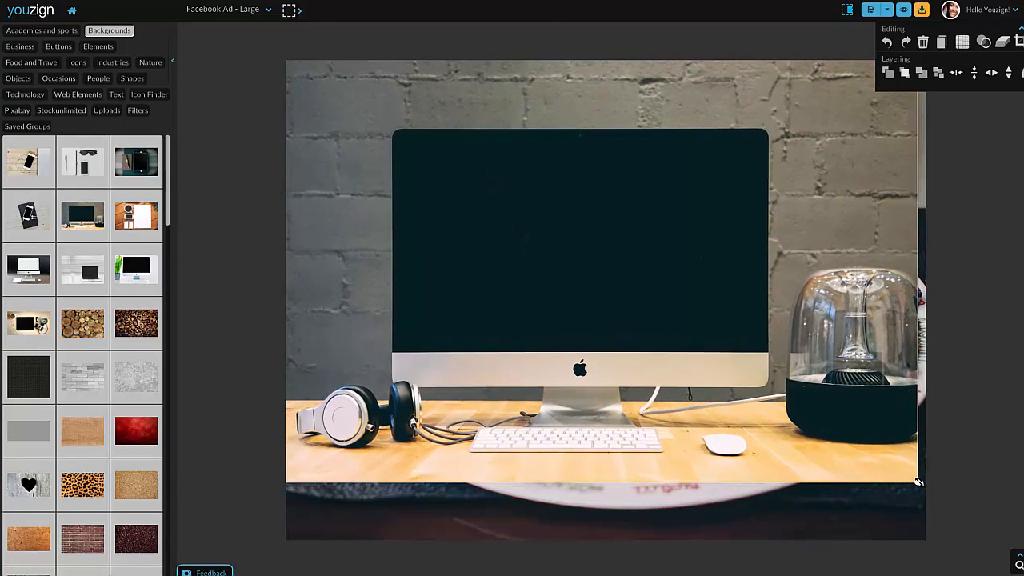
left_click_drag(919, 482, 986, 575)
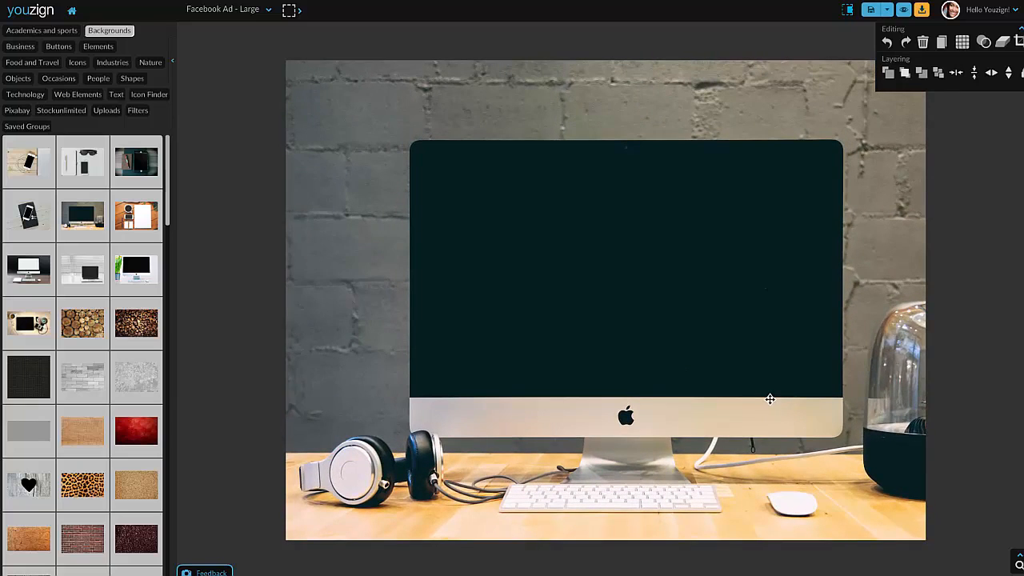
left_click_drag(769, 398, 741, 400)
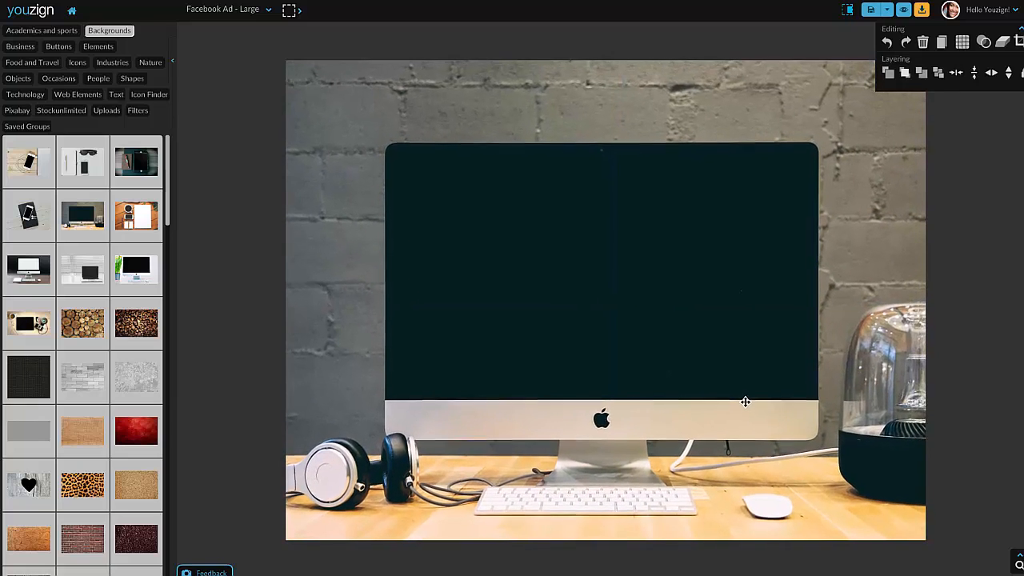
- Send the iMac desk photo backward layer by layer until it lies behind the pizza photo
left_click(922, 73)
left_click(922, 73)
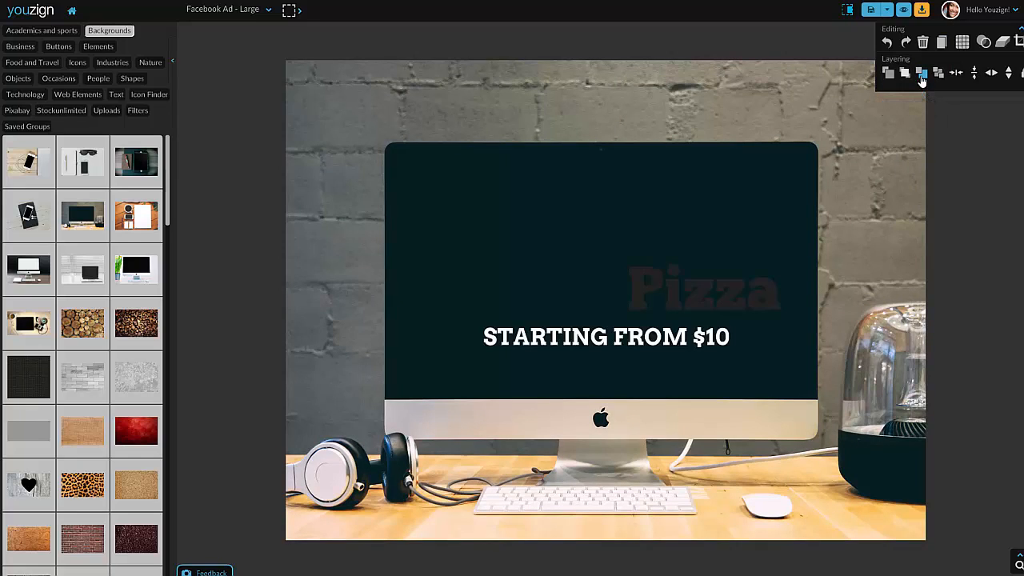
left_click(922, 73)
left_click(922, 73)
left_click(922, 73)
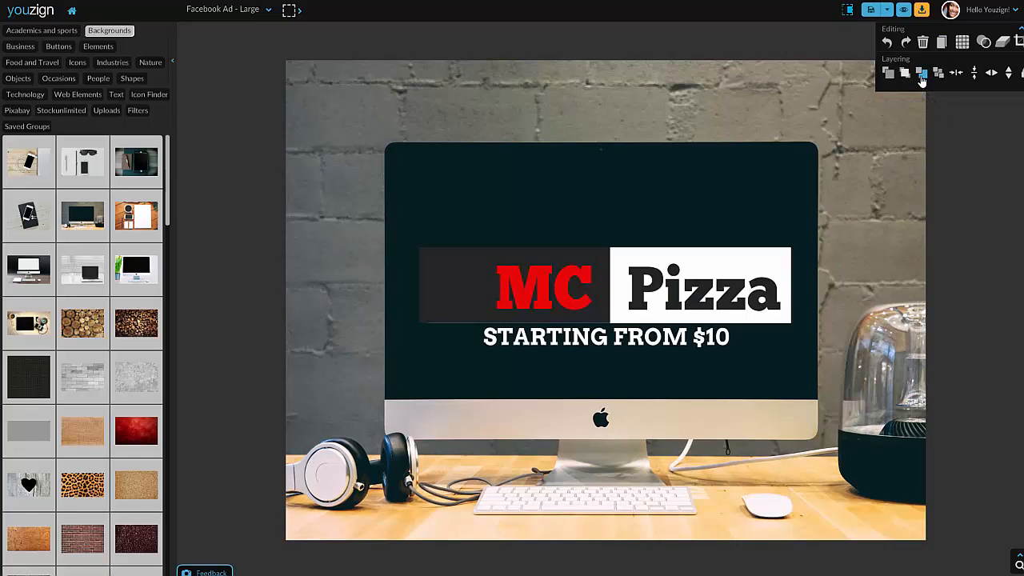
left_click(922, 73)
left_click(922, 73)
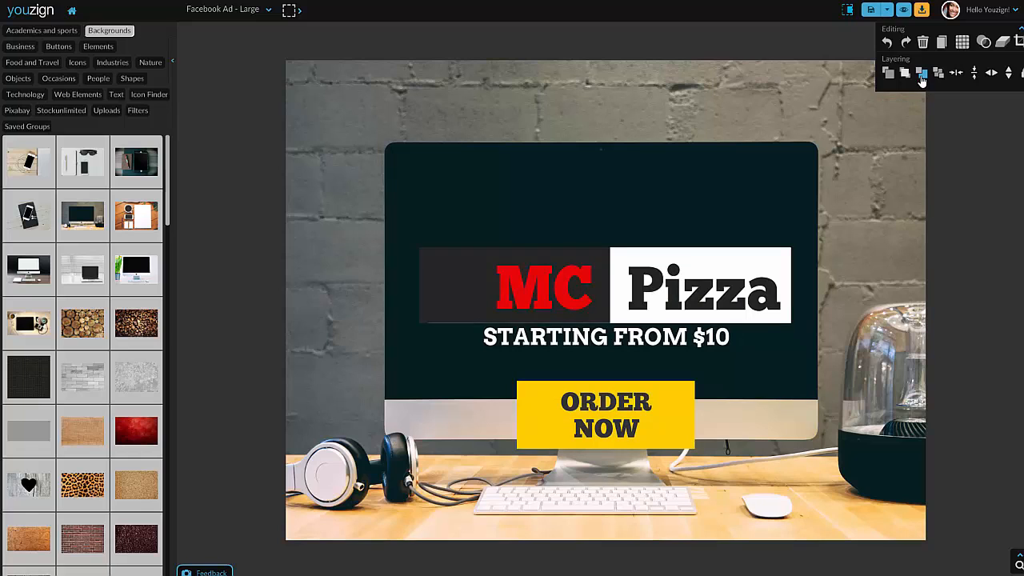
left_click(922, 73)
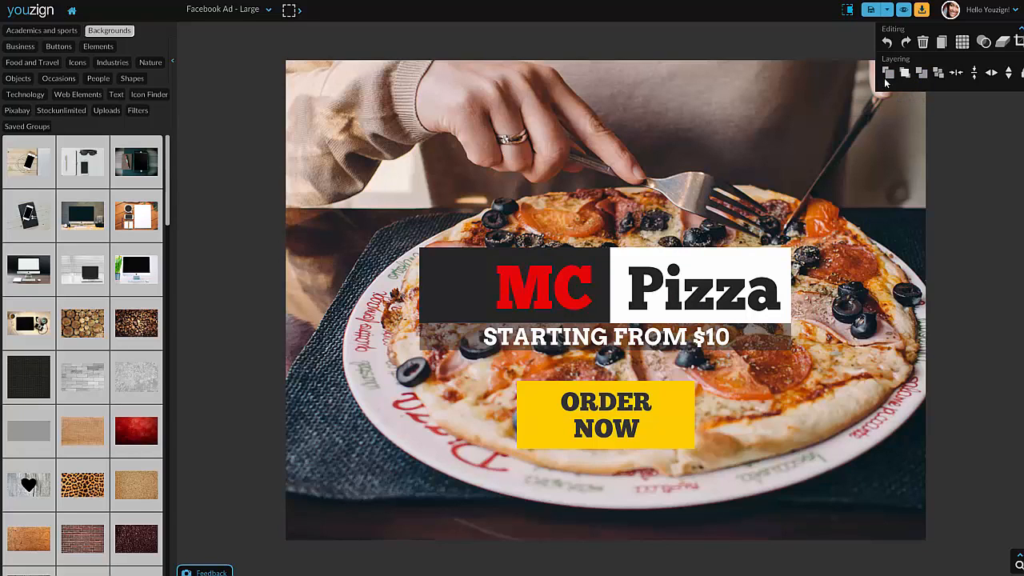
- Delete the pizza photo and the dark box behind the MC text
key("Delete")
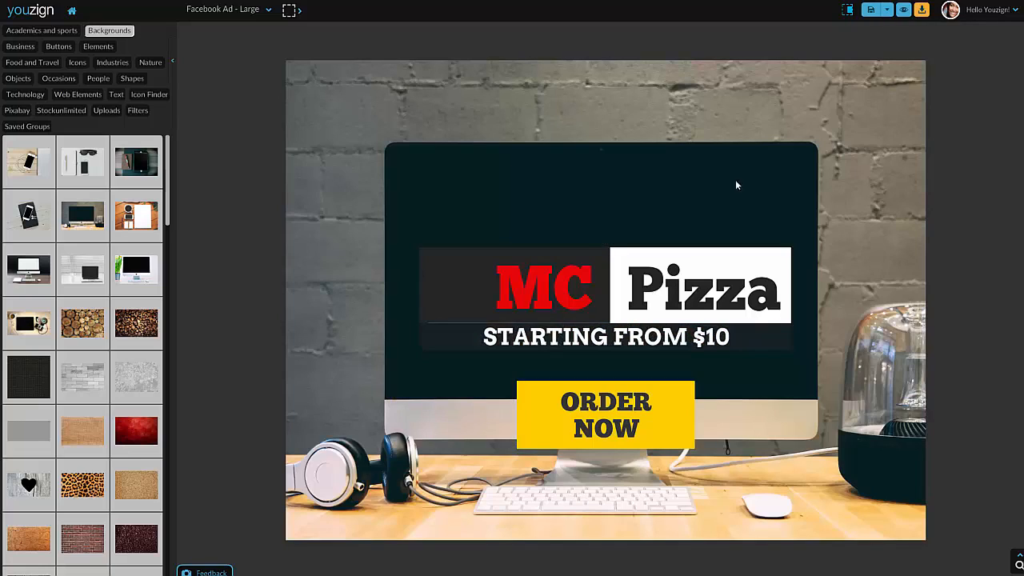
left_click(753, 183)
left_click(457, 300)
left_click(453, 295)
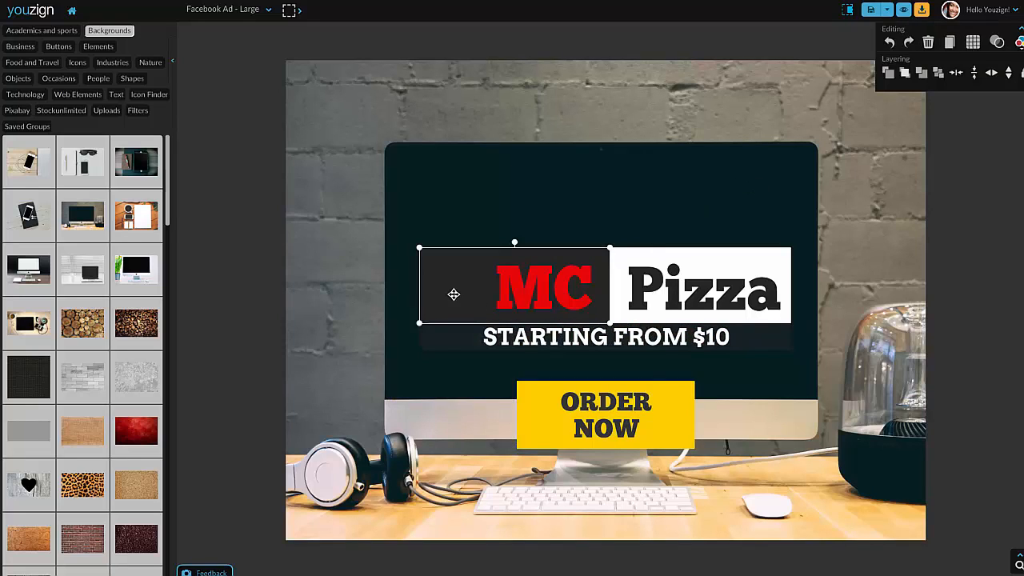
key("Delete")
- Delete the white box behind the Pizza text
left_click(607, 253)
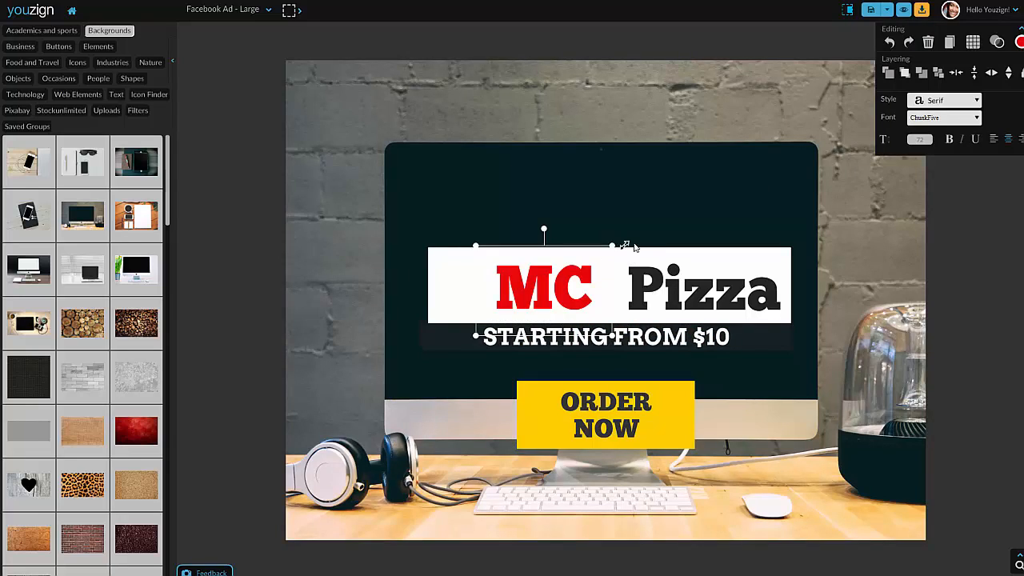
left_click(632, 245)
left_click(630, 253)
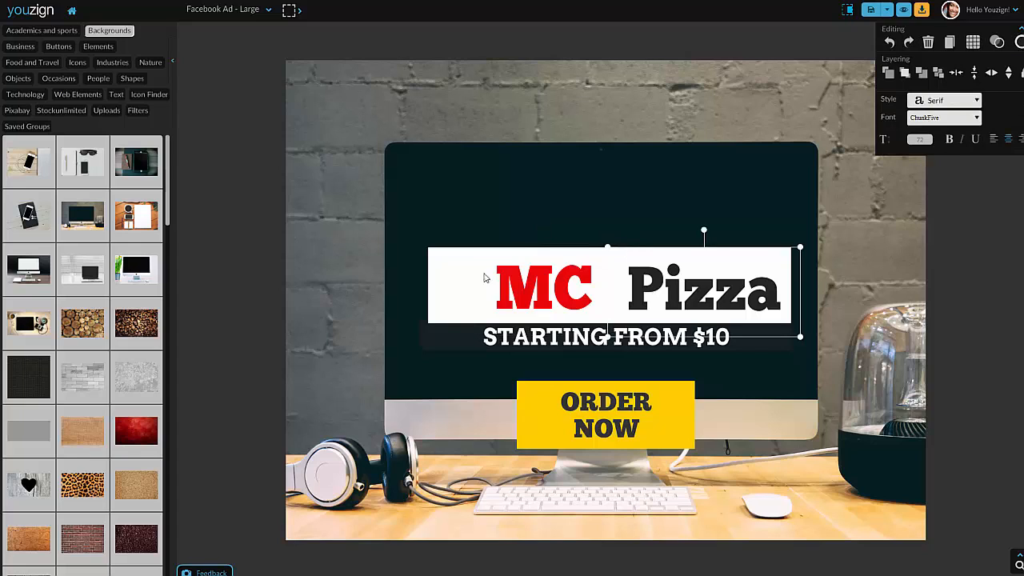
left_click(431, 312)
key("Delete")
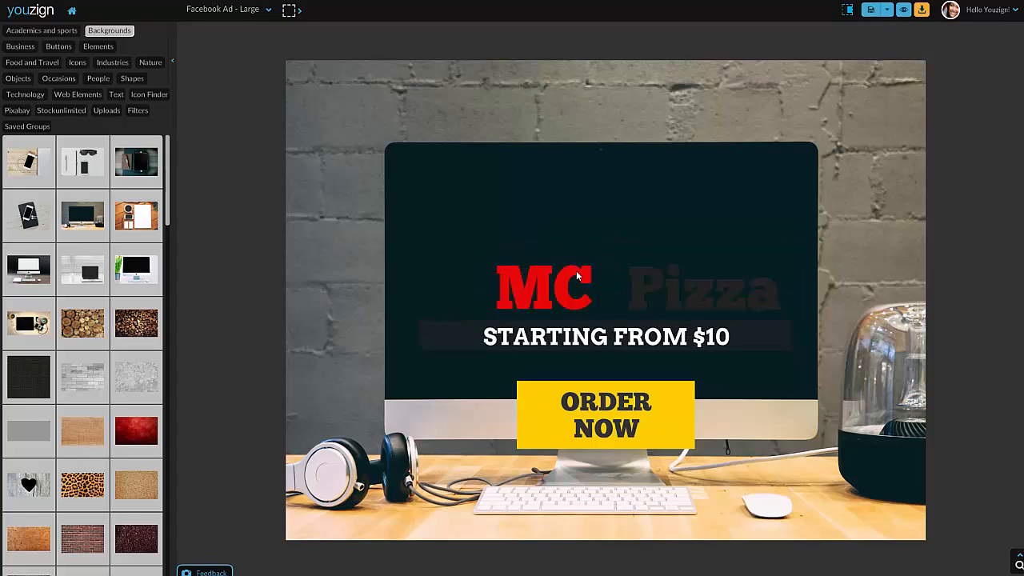
- Move the MC and Pizza texts up into the upper part of the iMac screen
left_click(560, 276)
left_click_drag(560, 277, 512, 230)
left_click_drag(691, 292, 654, 211)
left_click(509, 224)
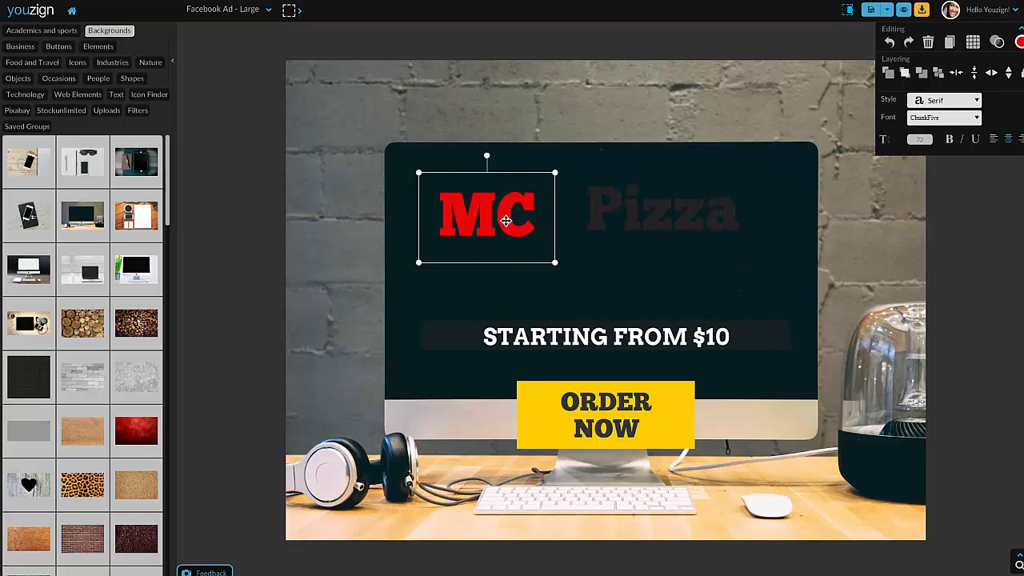
- Replace the wording of the Pizza text with Test
left_click(633, 223)
double_click(650, 216)
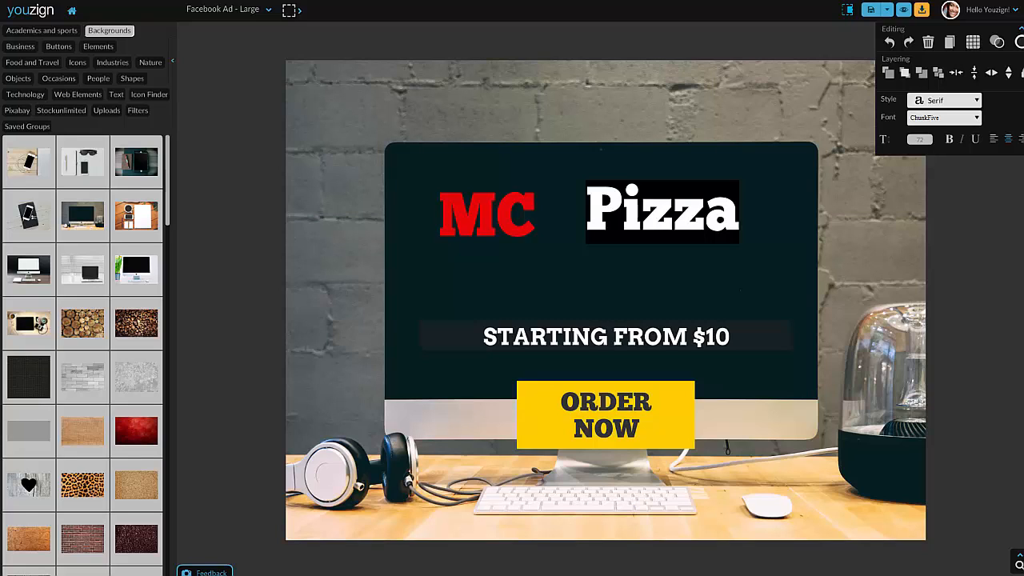
type("Test")
- Set the Test text's font to Punchline and its color to white
key("ctrl+a")
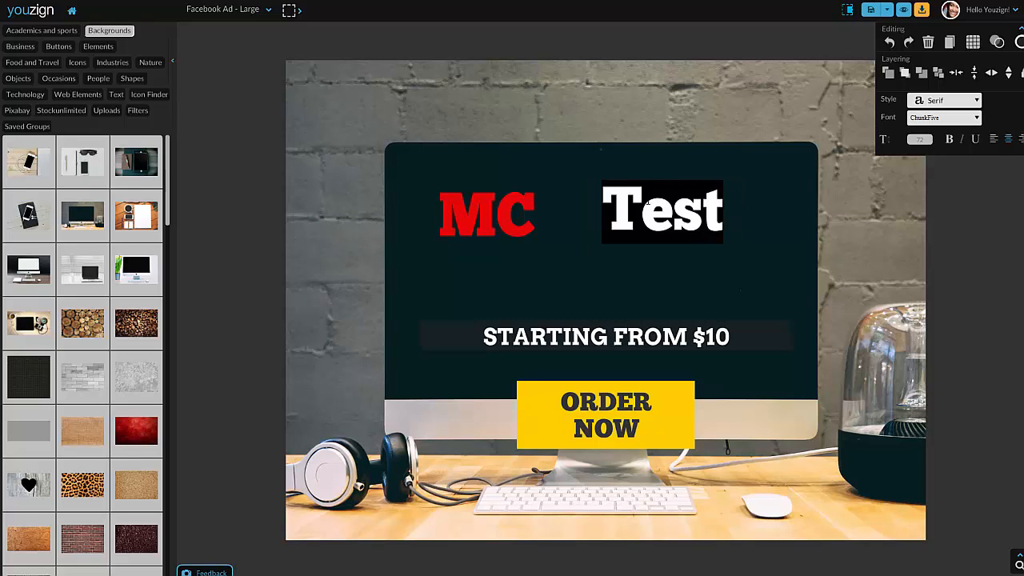
left_click(973, 121)
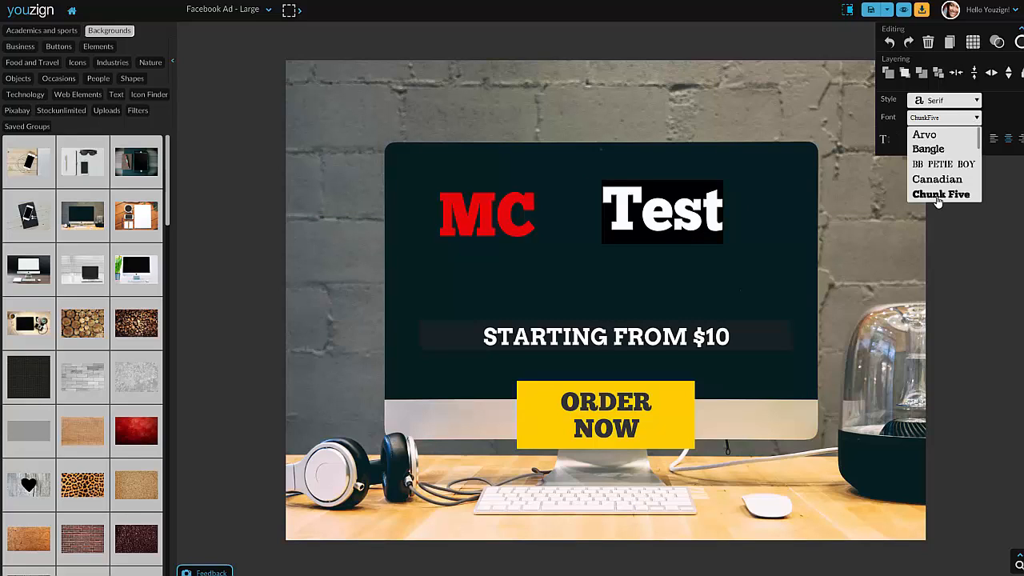
scroll(950, 171, "down", 1)
left_click(951, 172)
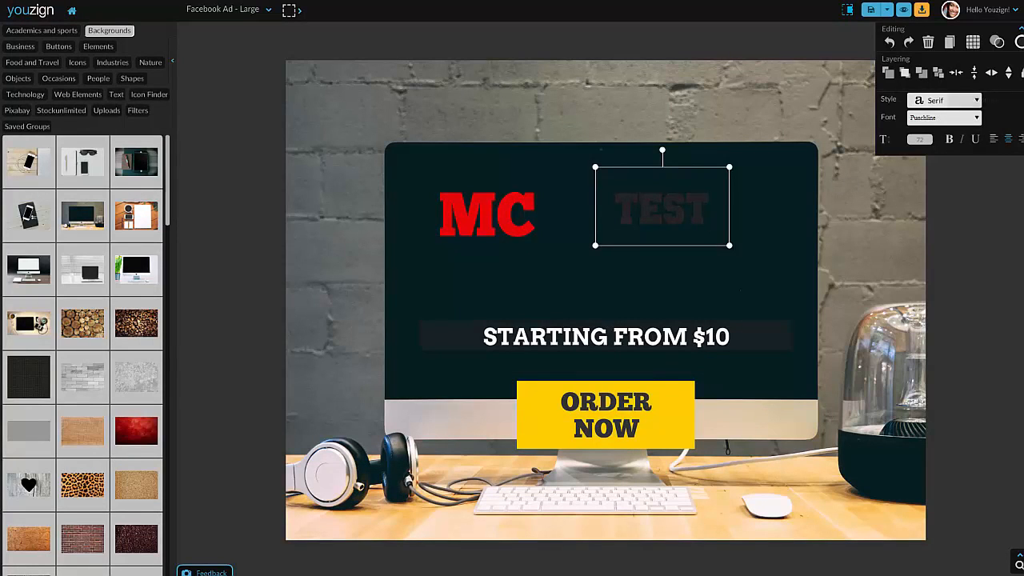
left_click(1020, 71)
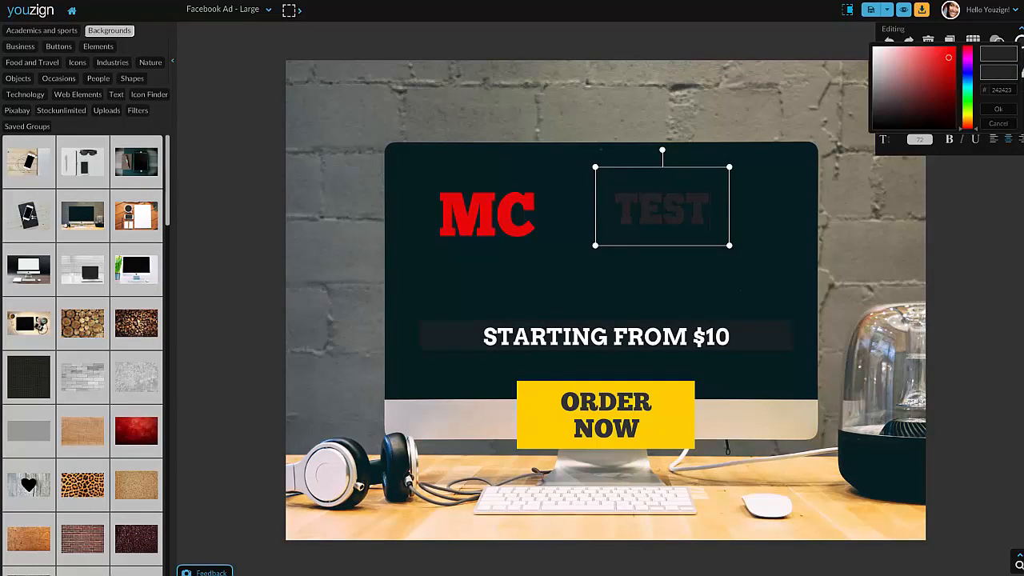
left_click(872, 48)
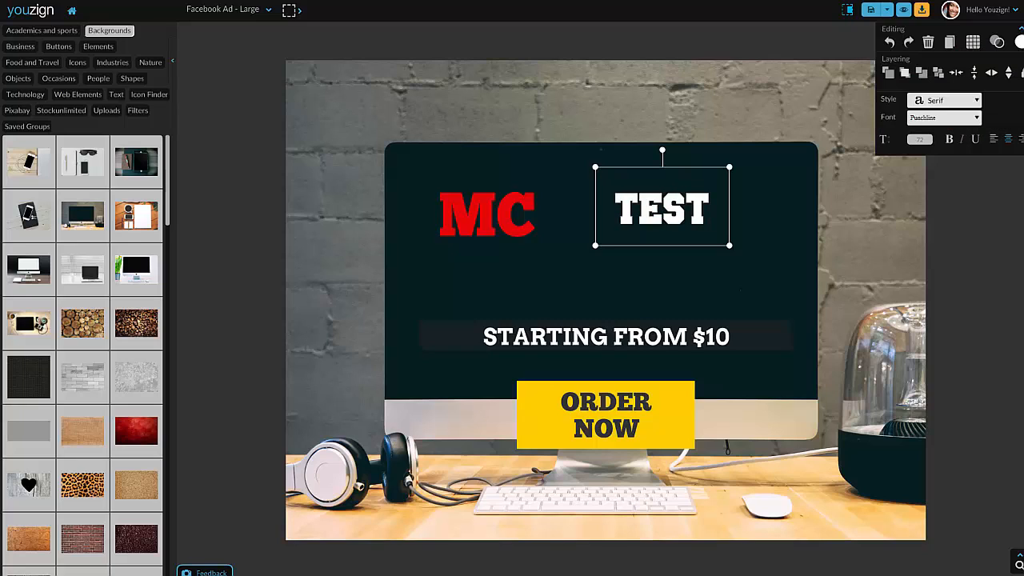
- Reposition the MC and Test texts closer together side by side, and nudge the STARTING FROM $10 text slightly upward
left_click_drag(651, 204, 645, 224)
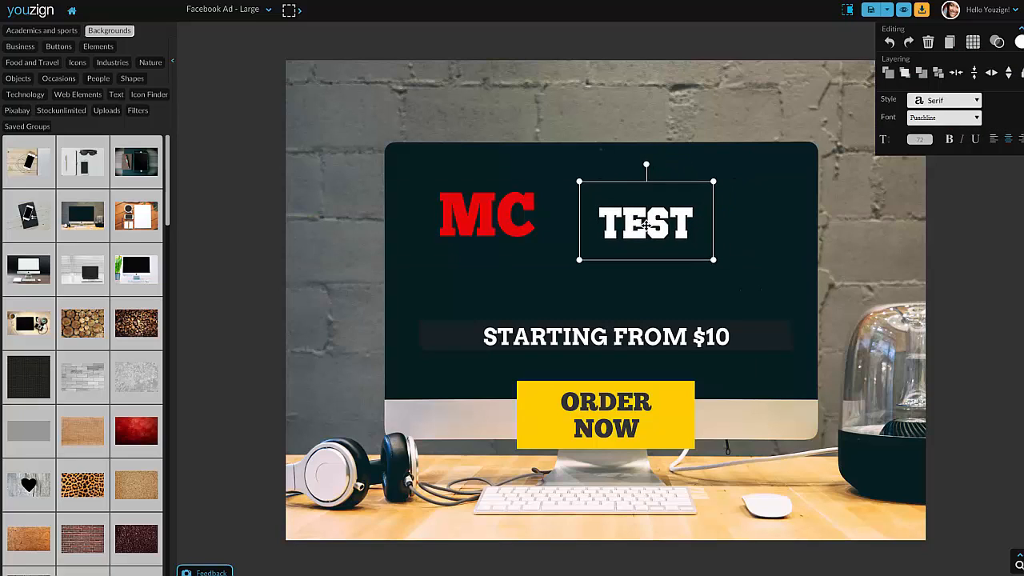
left_click(507, 225)
left_click_drag(559, 218, 583, 220)
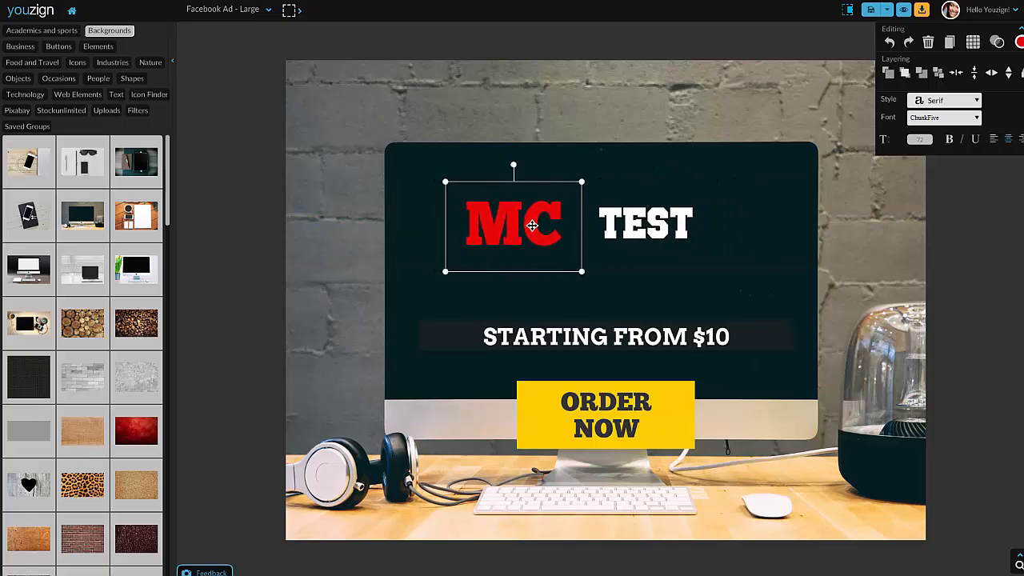
left_click(643, 224)
mouse_move(653, 223)
left_mouse_down()
mouse_move(698, 207)
mouse_move(639, 230)
mouse_move(647, 231)
left_mouse_up()
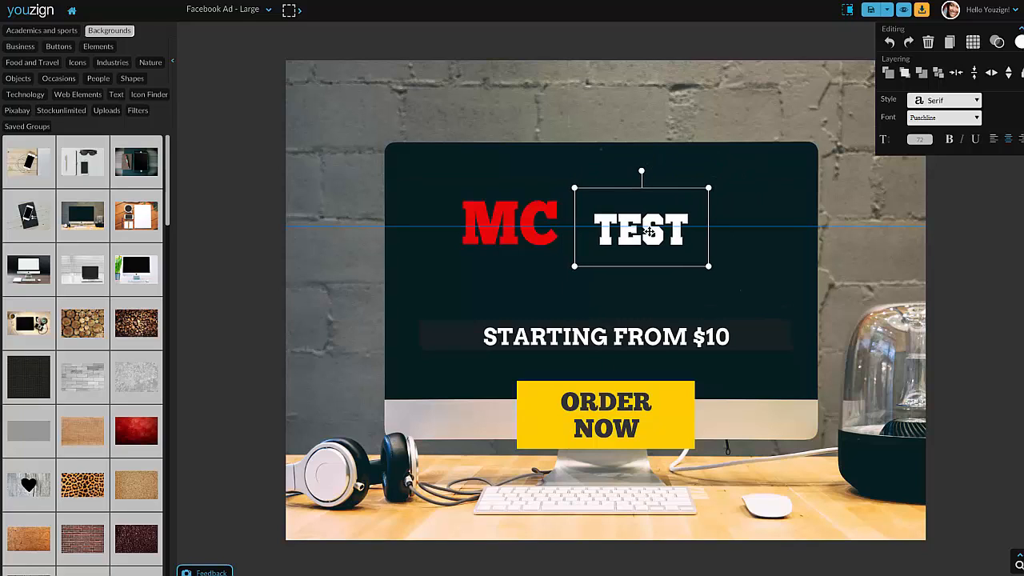
left_click(635, 345)
mouse_move(634, 346)
left_mouse_down()
mouse_move(614, 336)
mouse_move(634, 343)
left_mouse_up()
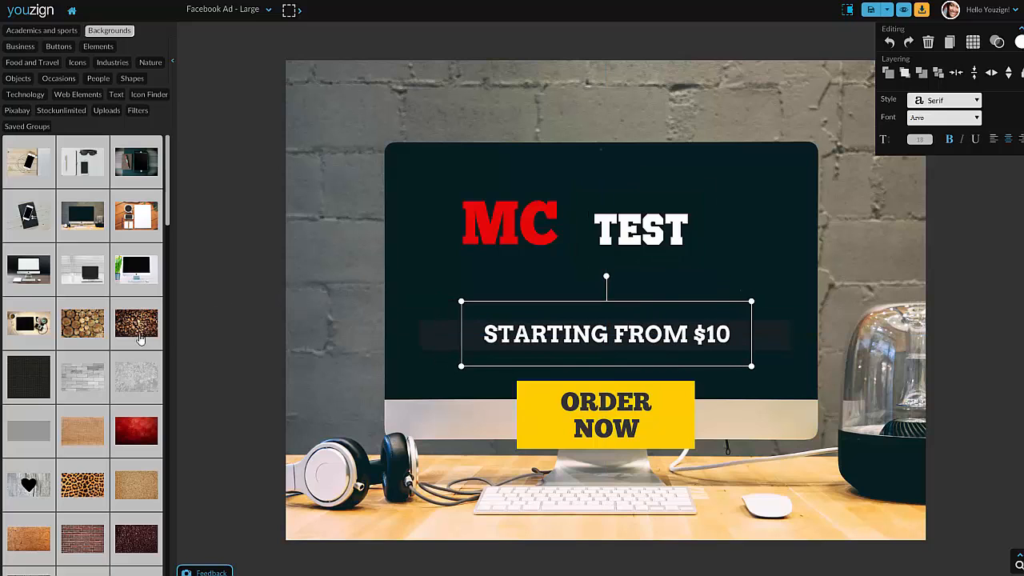
- Try the blue cloudy image from the Backgrounds library between the texts and the iMac photo, and delete it
scroll(139, 339, "down", 15)
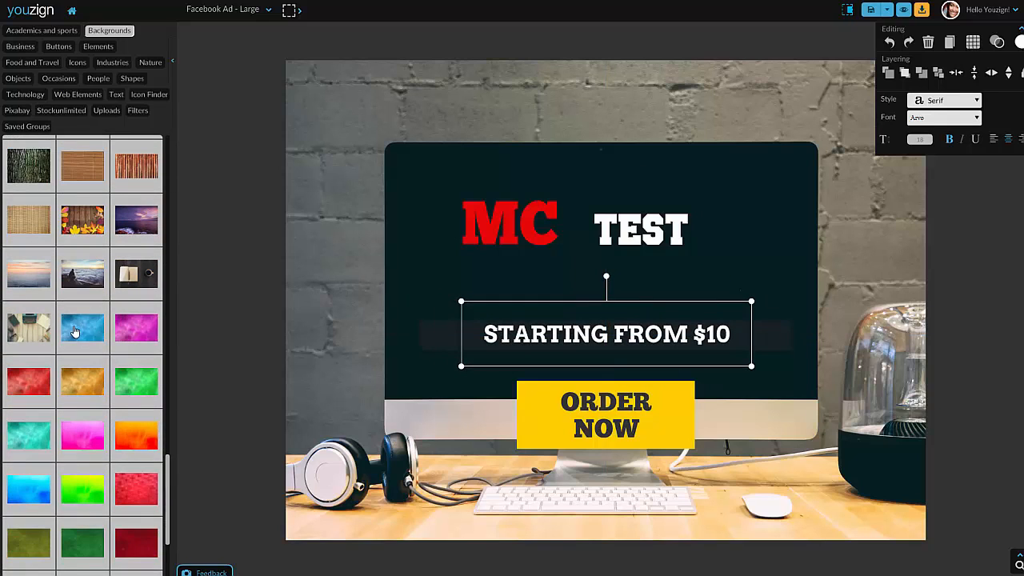
left_click(74, 331)
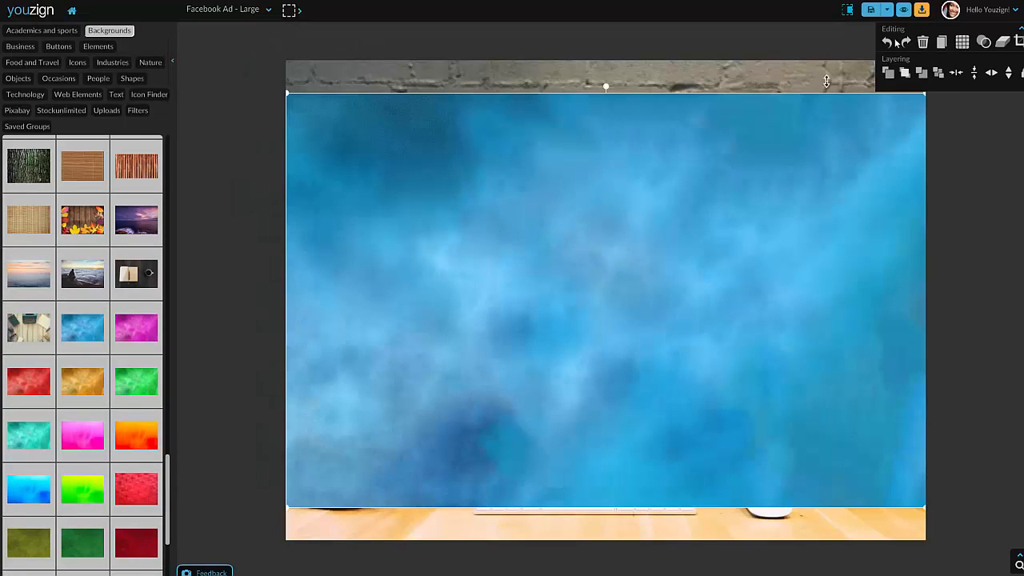
left_click(939, 77)
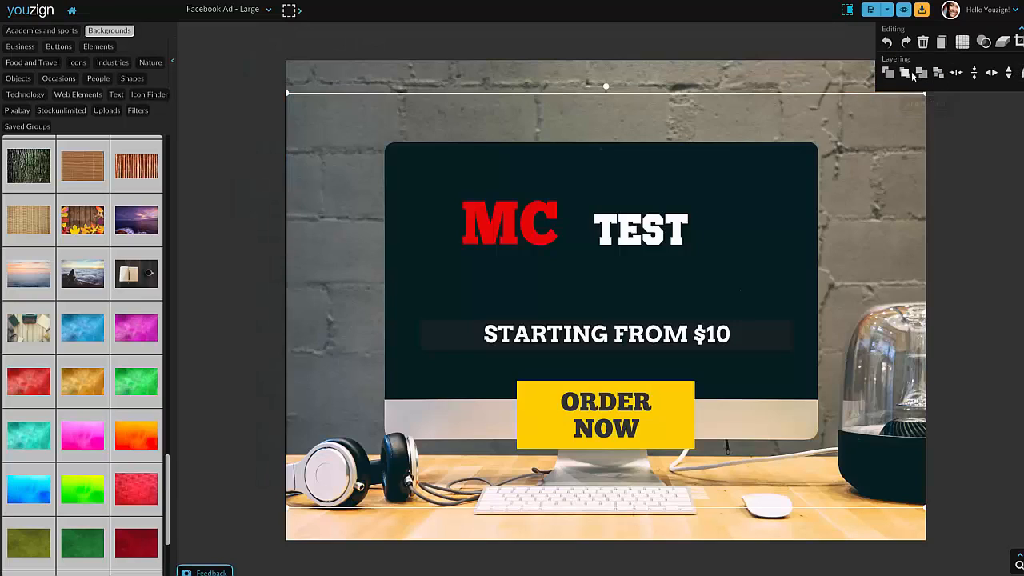
left_click(890, 73)
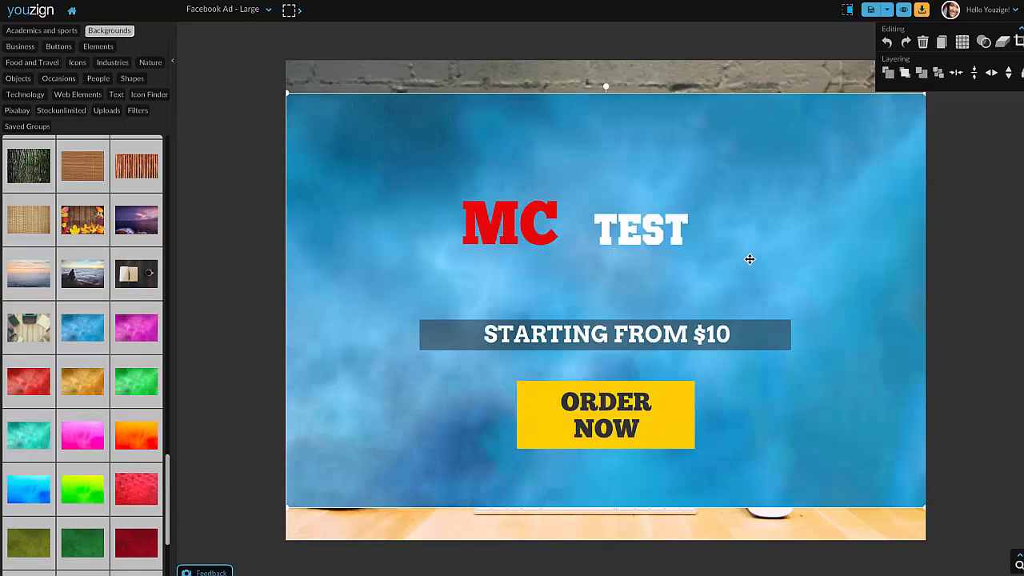
mouse_move(748, 259)
left_mouse_down()
mouse_move(707, 263)
mouse_move(753, 256)
left_mouse_up()
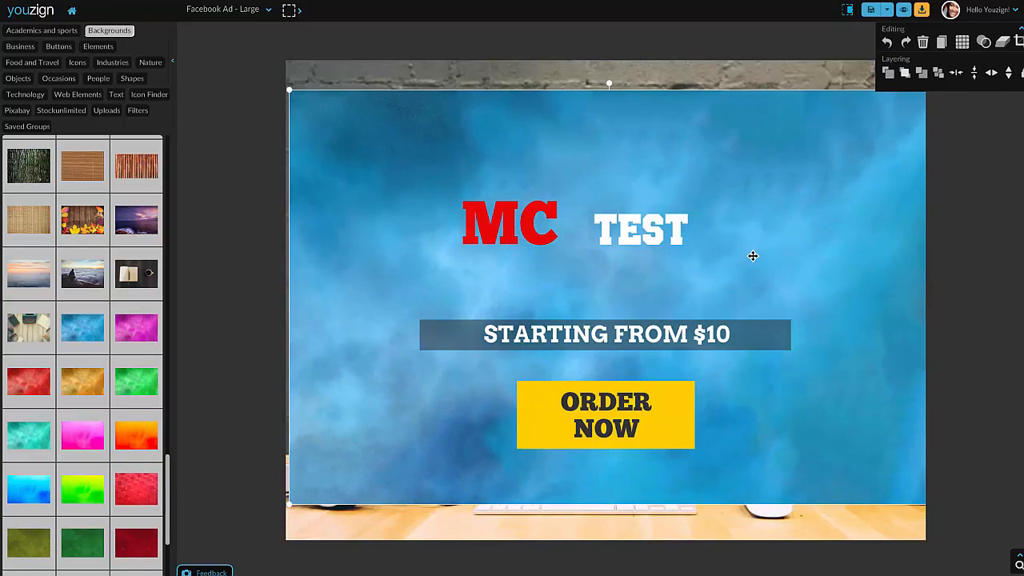
key("Delete")
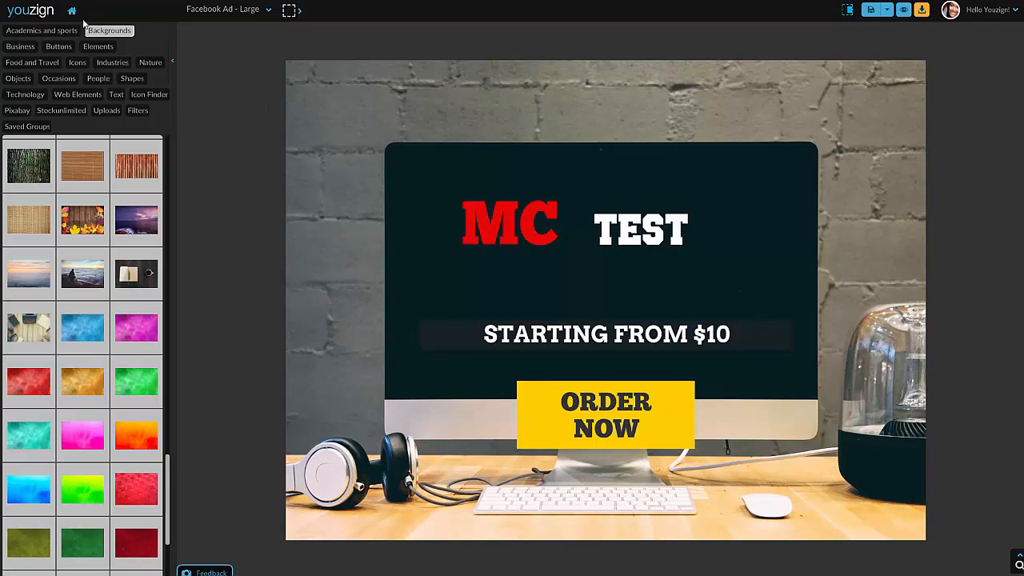
- Try the colored graduation cap from the Academics and sports library beside the texts, and delete it
left_click(26, 36)
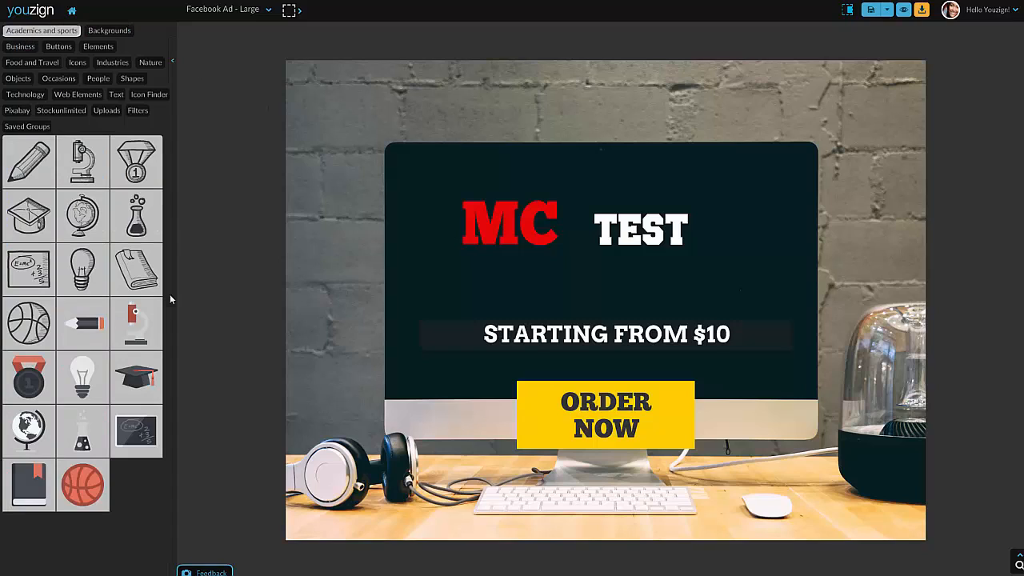
left_click(135, 378)
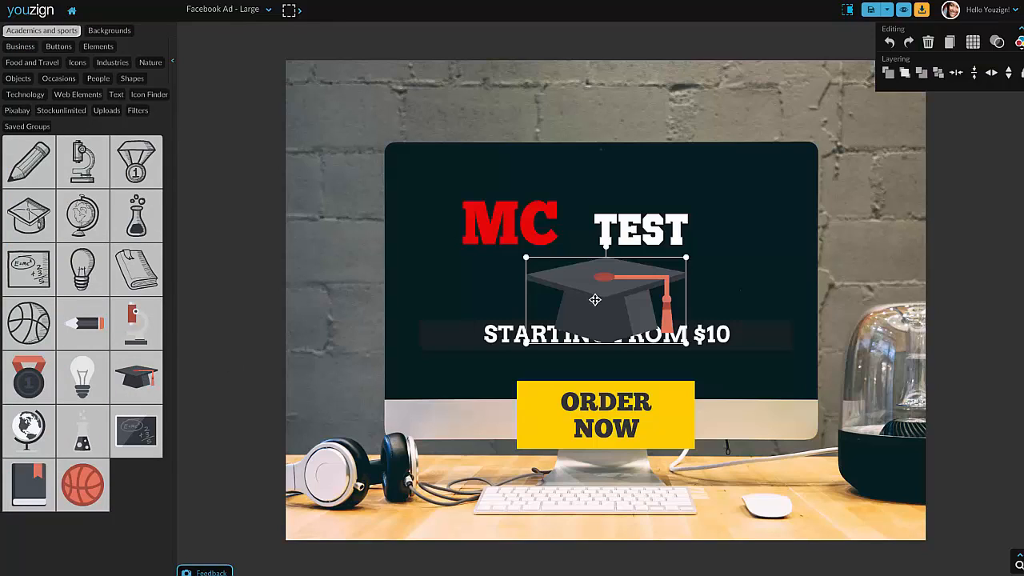
left_click_drag(596, 300, 459, 275)
key("Delete")
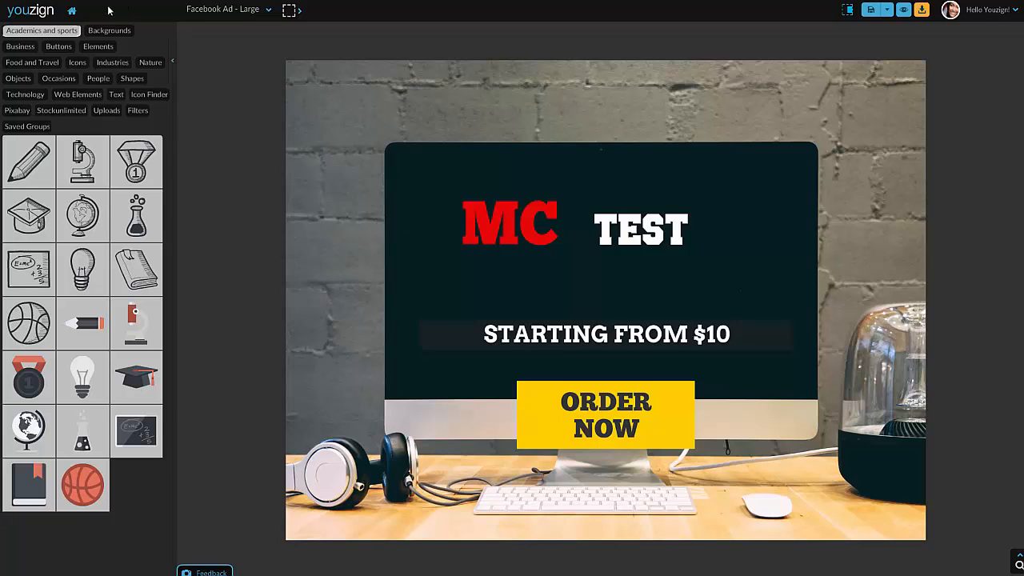
- Return to My Designs and create a new blank design with the 640x360 Video canvas, without loading the unsaved work
left_click(71, 14)
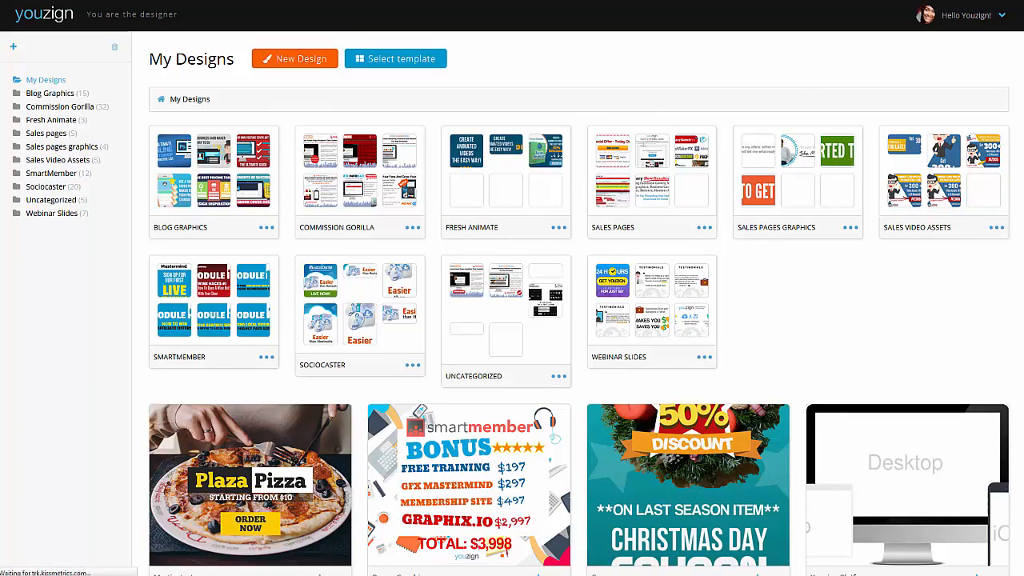
left_click(304, 61)
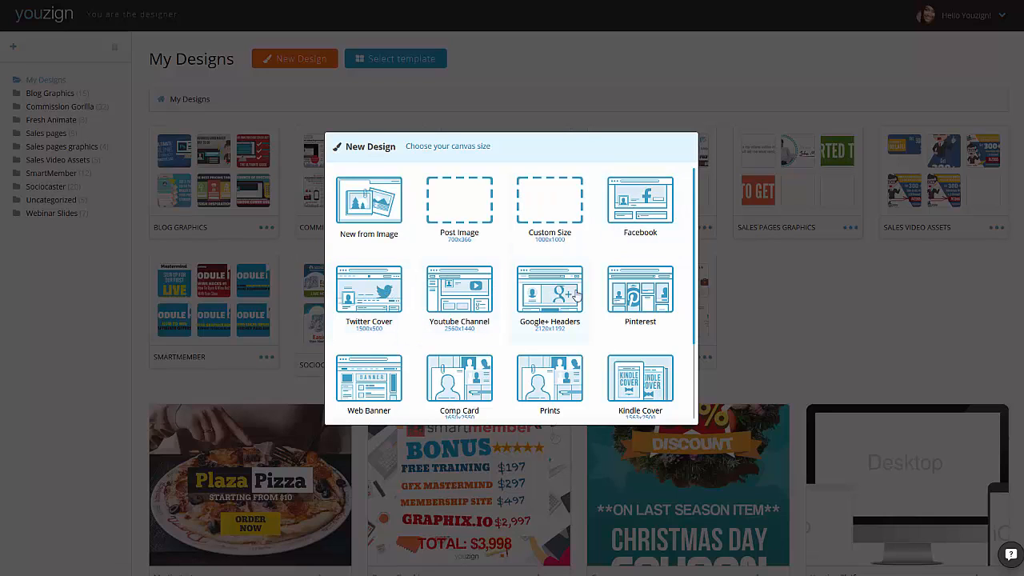
scroll(644, 307, "down", 1)
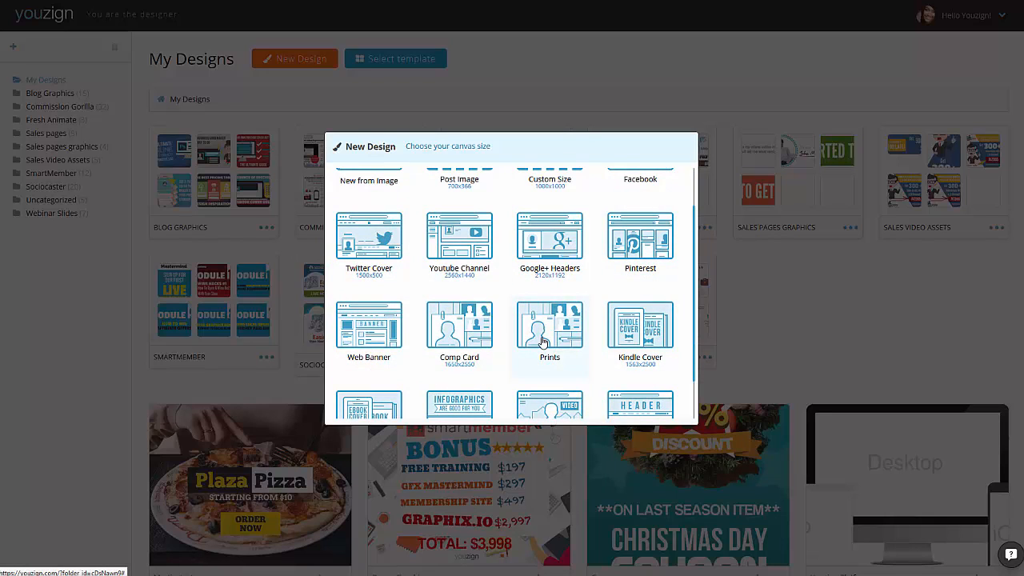
scroll(380, 340, "down", 1)
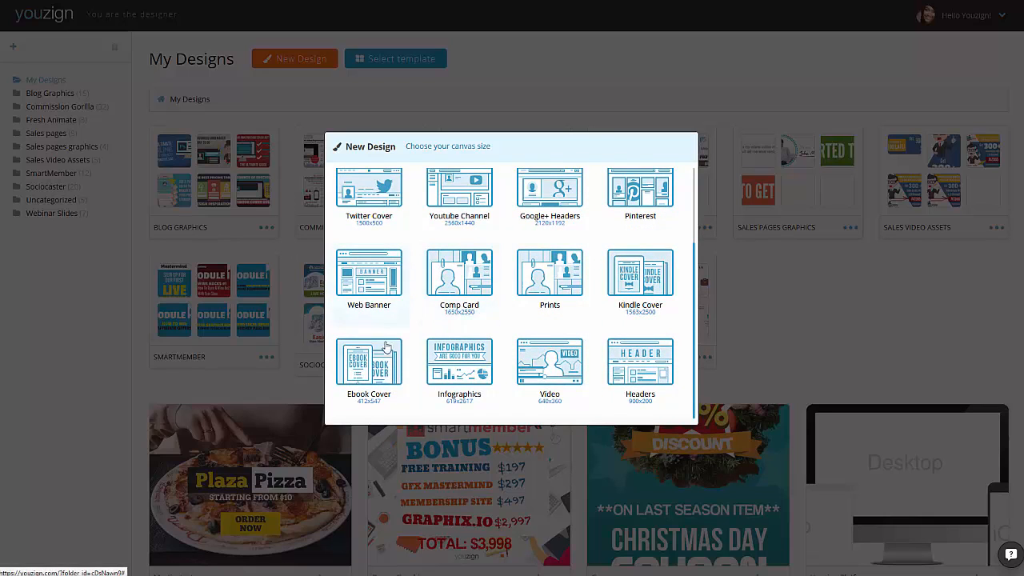
left_click(550, 376)
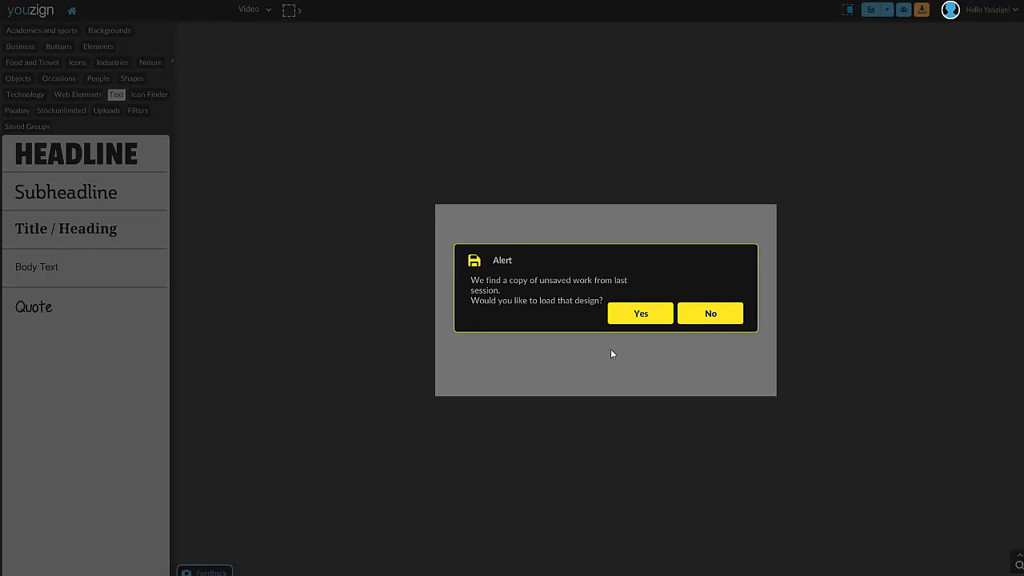
left_click(720, 321)
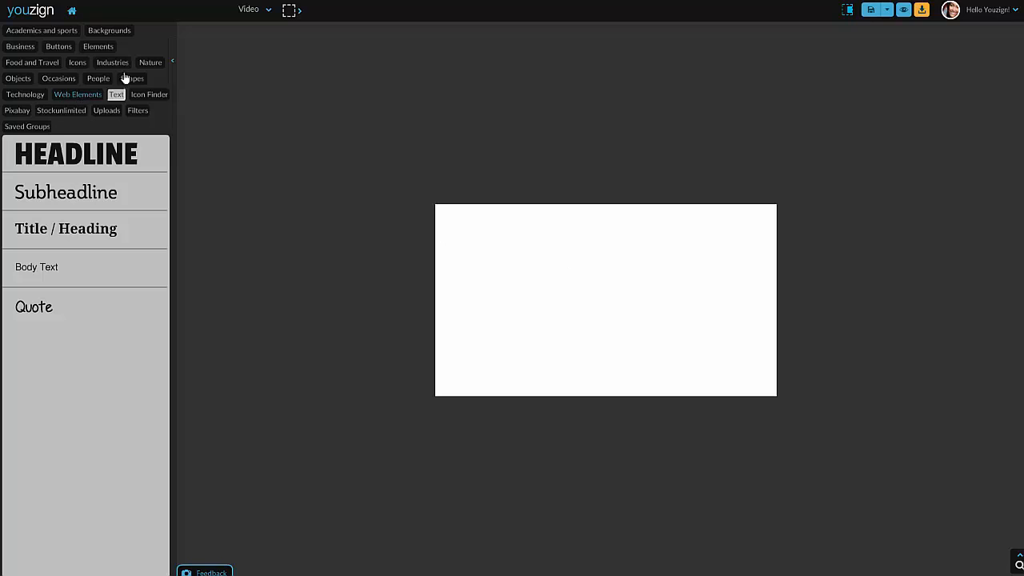
- Add the colored handshake graphic from the Business library to the canvas and shift it slightly to the right
left_click(22, 50)
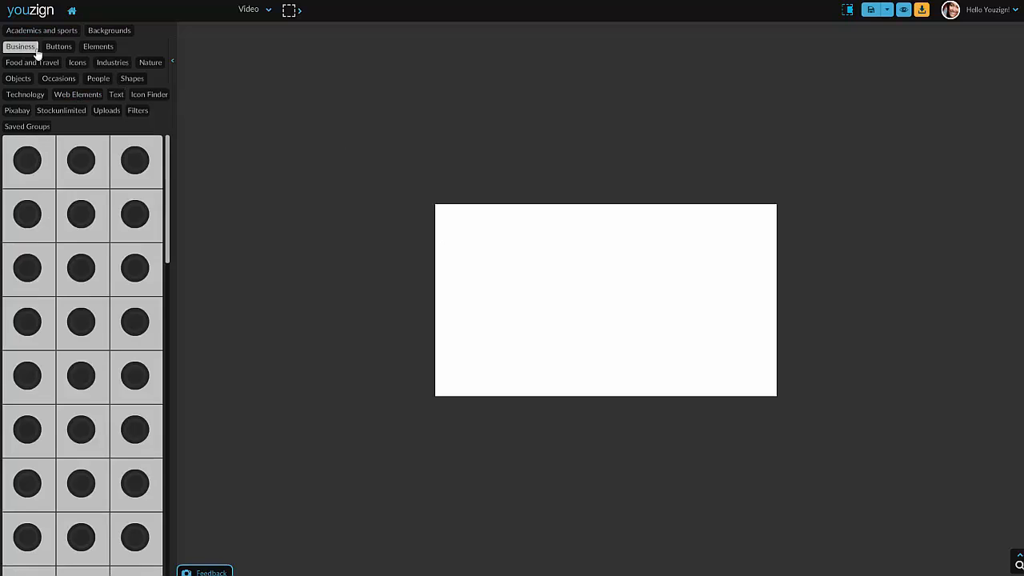
scroll(168, 194, "down", 2)
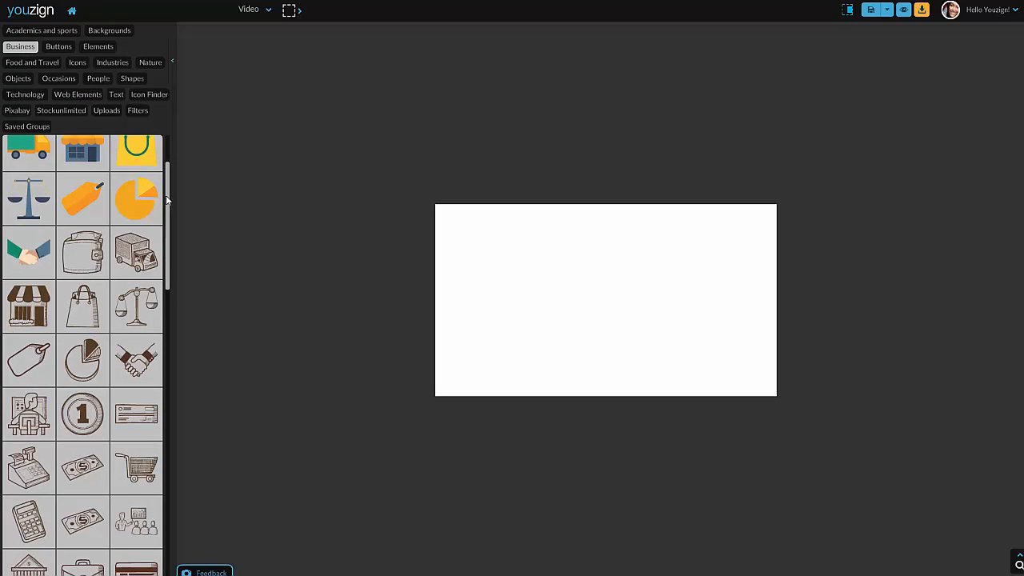
scroll(170, 229, "up", 2)
left_click(35, 260)
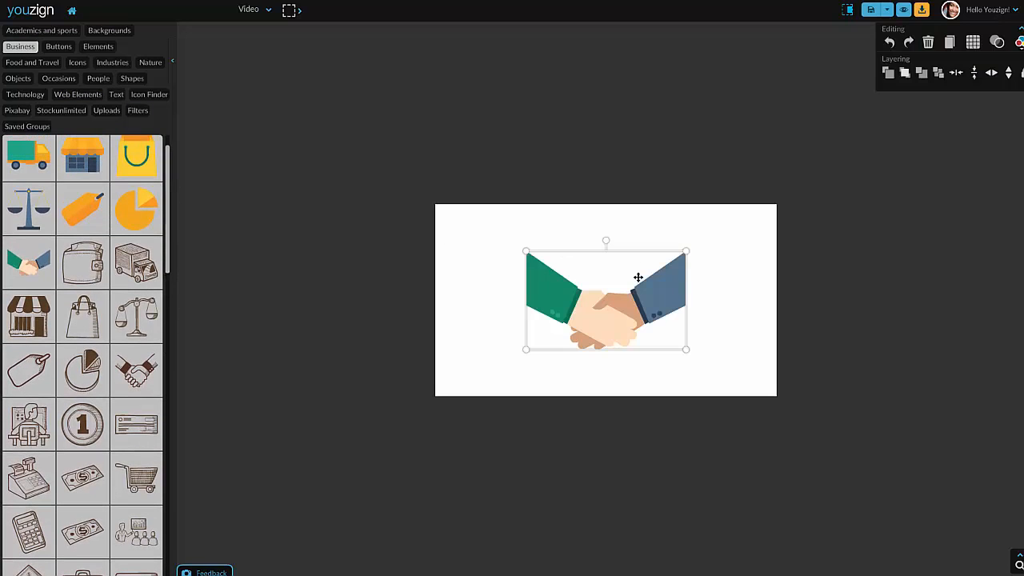
mouse_move(624, 325)
left_mouse_down()
mouse_move(589, 329)
mouse_move(630, 325)
left_mouse_up()
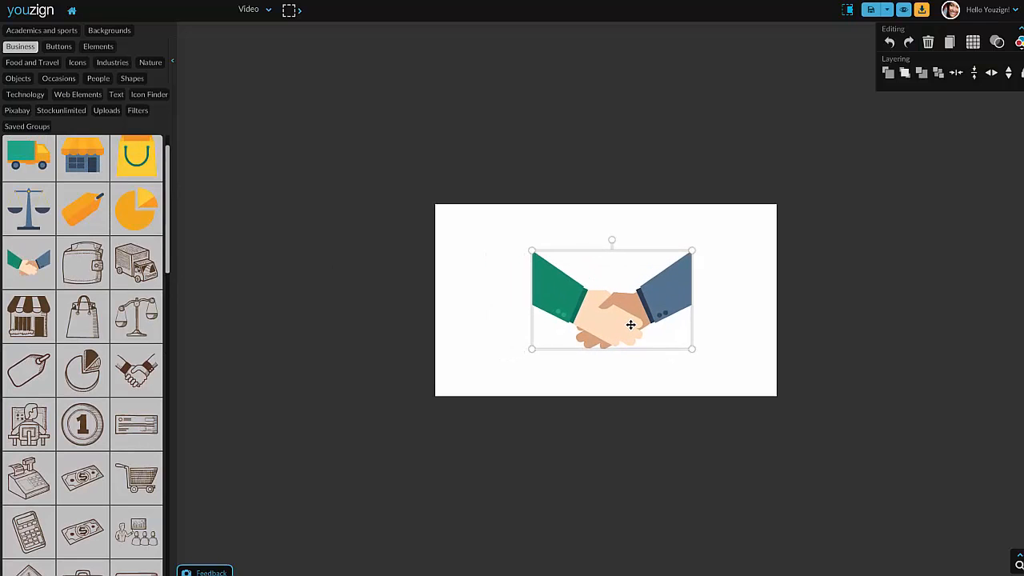
- Add the orange shopping cart from the Business library, shrink it to a small icon and place it in the canvas's lower-left corner
scroll(76, 376, "down", 3)
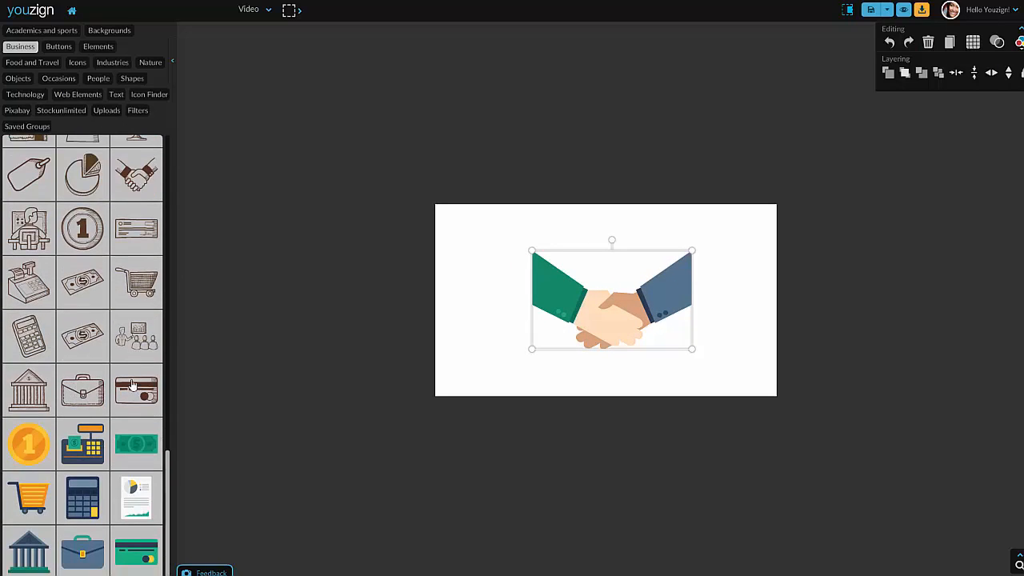
left_click(29, 496)
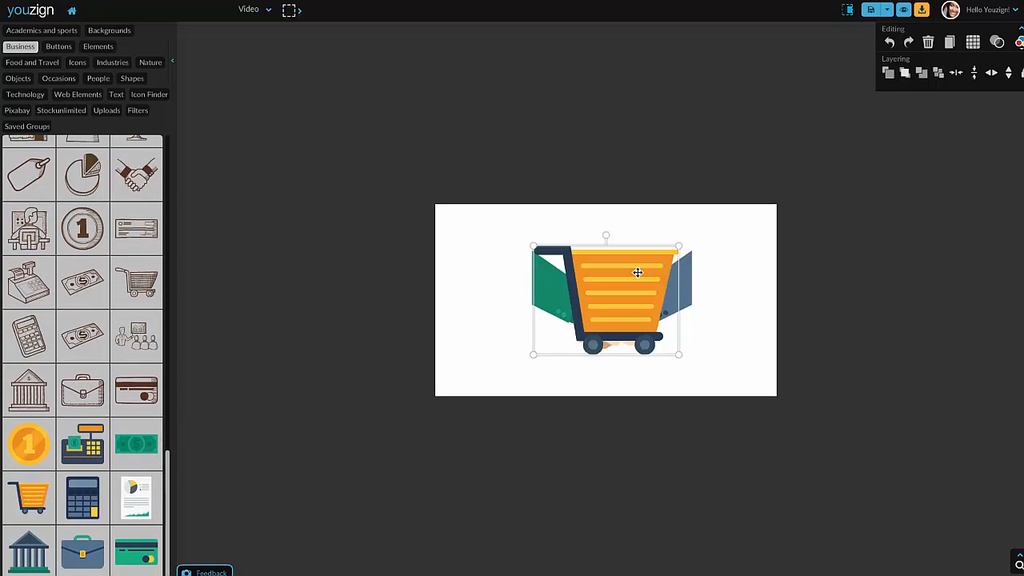
left_click_drag(679, 248, 494, 367)
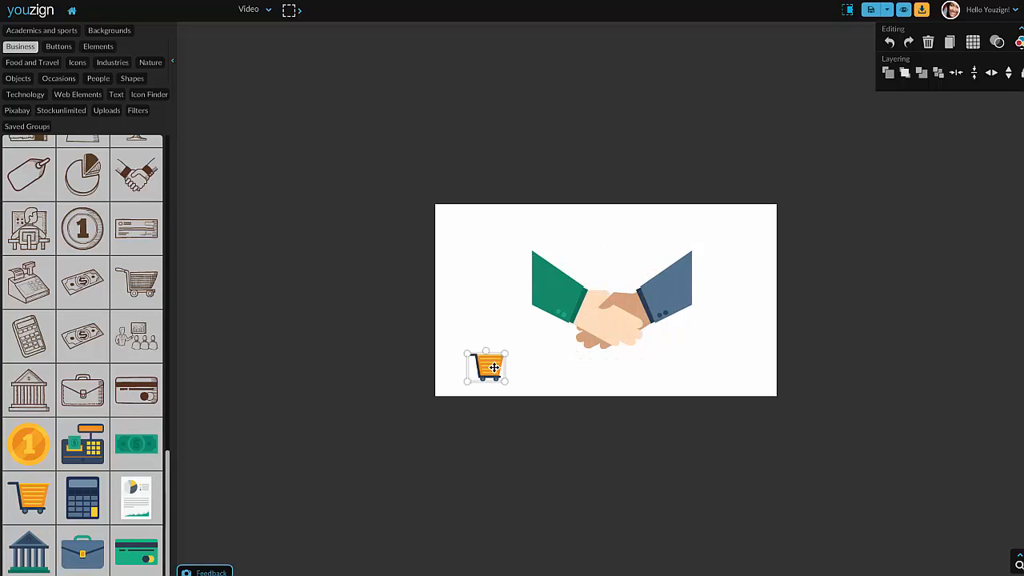
left_click(503, 308)
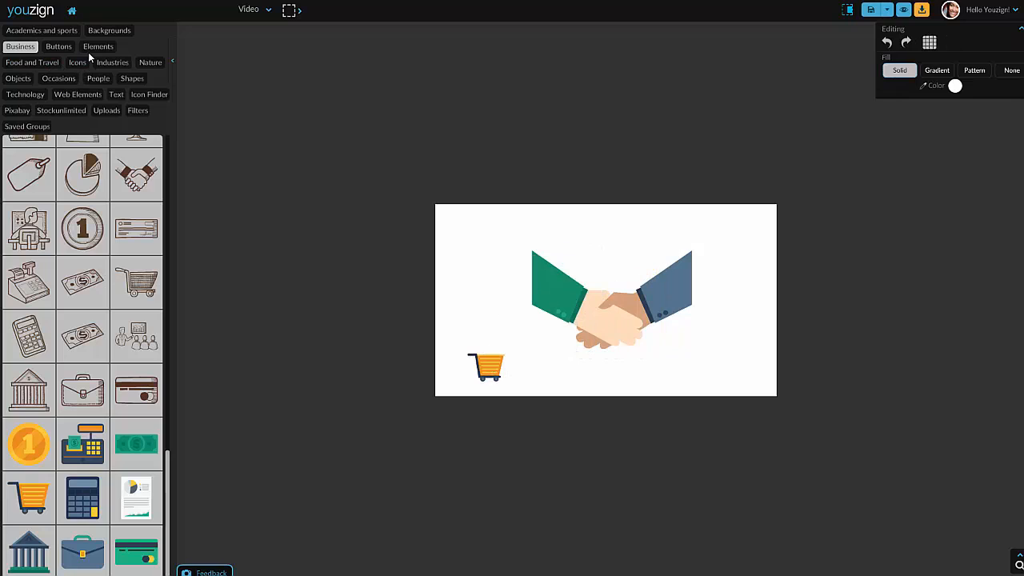
- Add the desk photo with the tablet, coffee and camera from the Backgrounds library and send it behind all other graphics
left_click(107, 33)
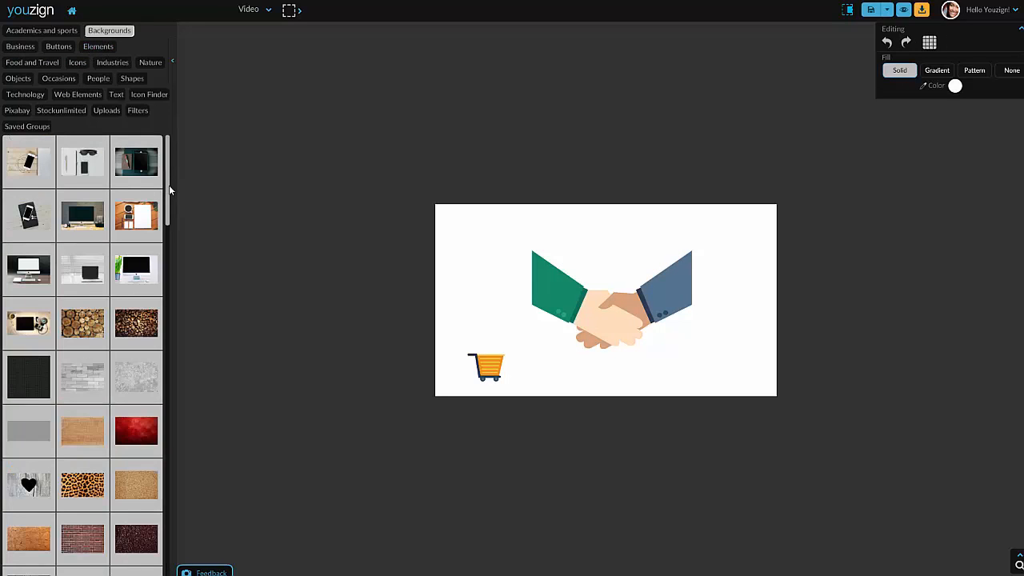
left_click_drag(169, 186, 170, 211)
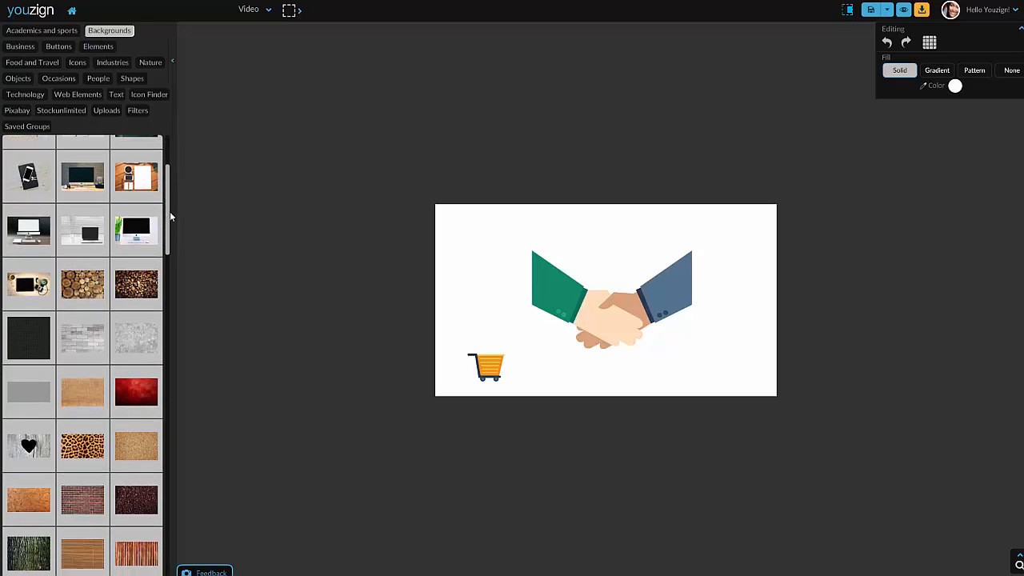
left_click(24, 282)
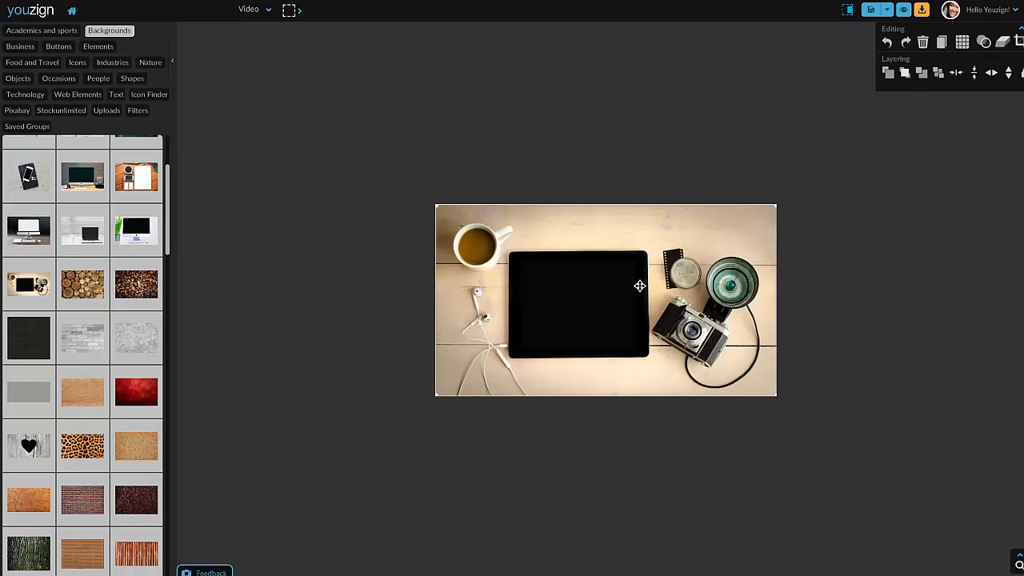
left_click(938, 74)
- Shrink the handshake graphic to the width of the tablet's black screen and centre it there, nudging it slightly down
mouse_move(654, 312)
left_mouse_down()
mouse_move(668, 303)
mouse_move(656, 308)
left_mouse_up()
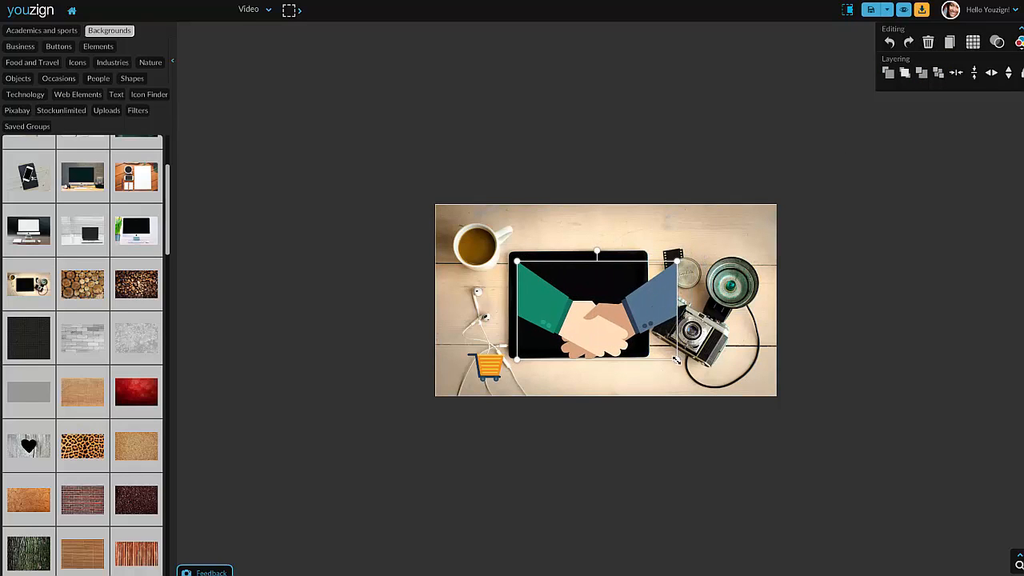
left_click_drag(677, 360, 645, 340)
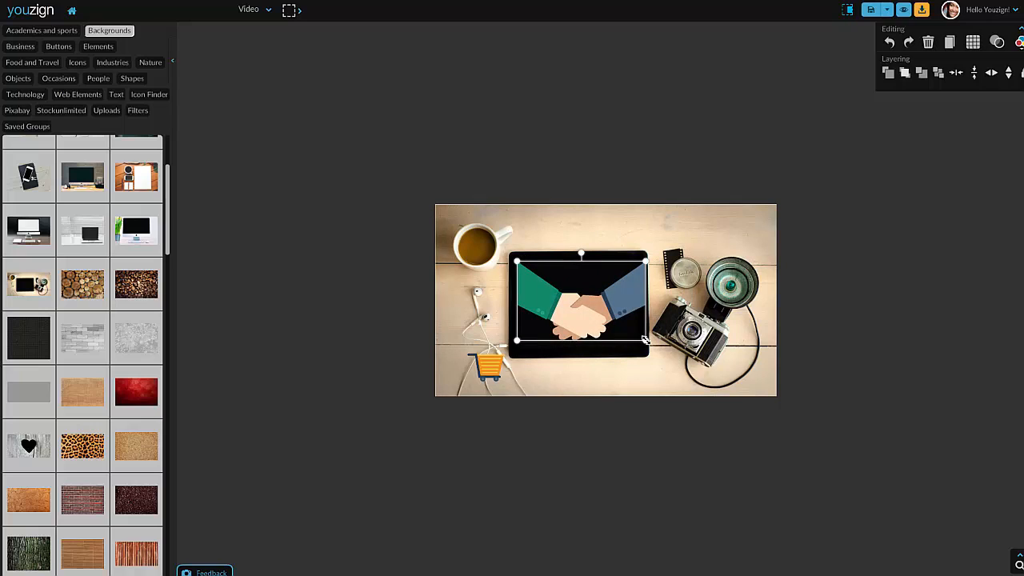
left_click(642, 323)
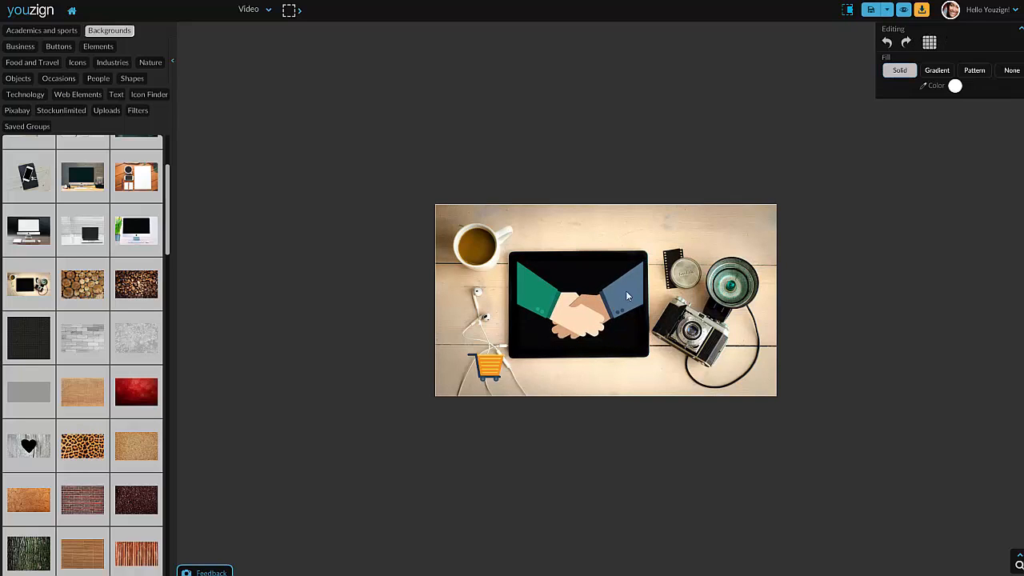
left_click(627, 293)
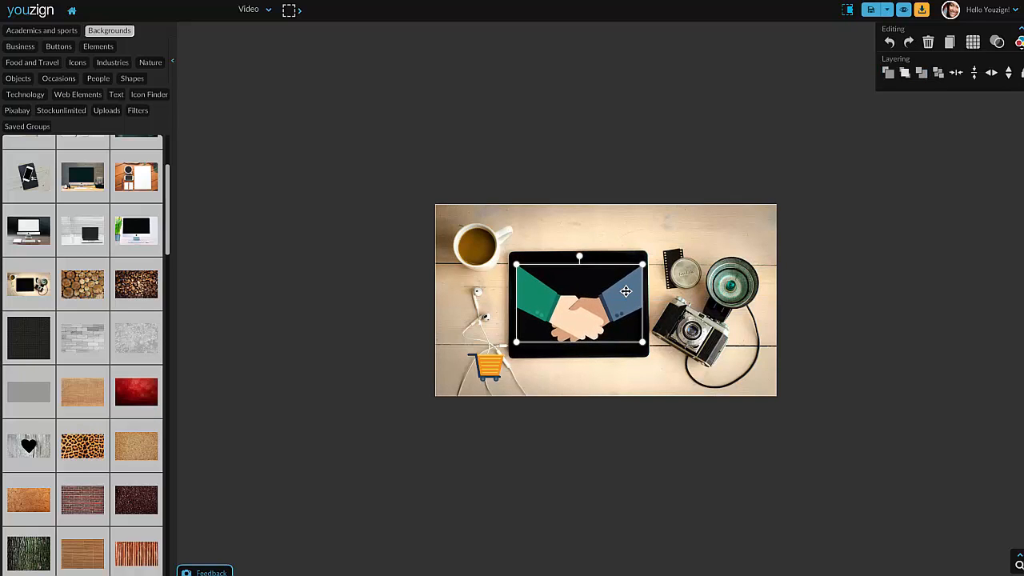
key("Down")
key("Down")
left_click(715, 264)
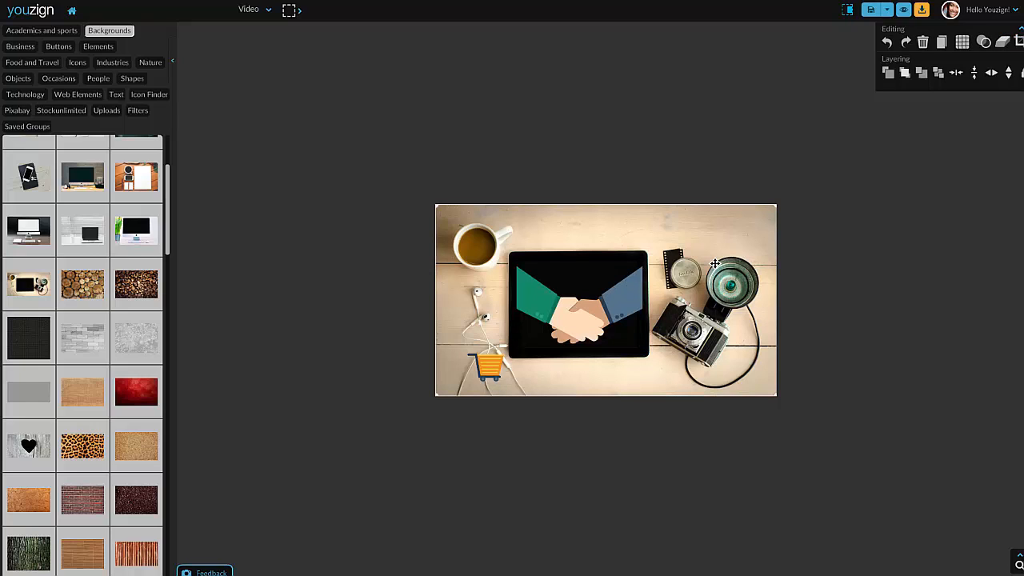
left_click(572, 287)
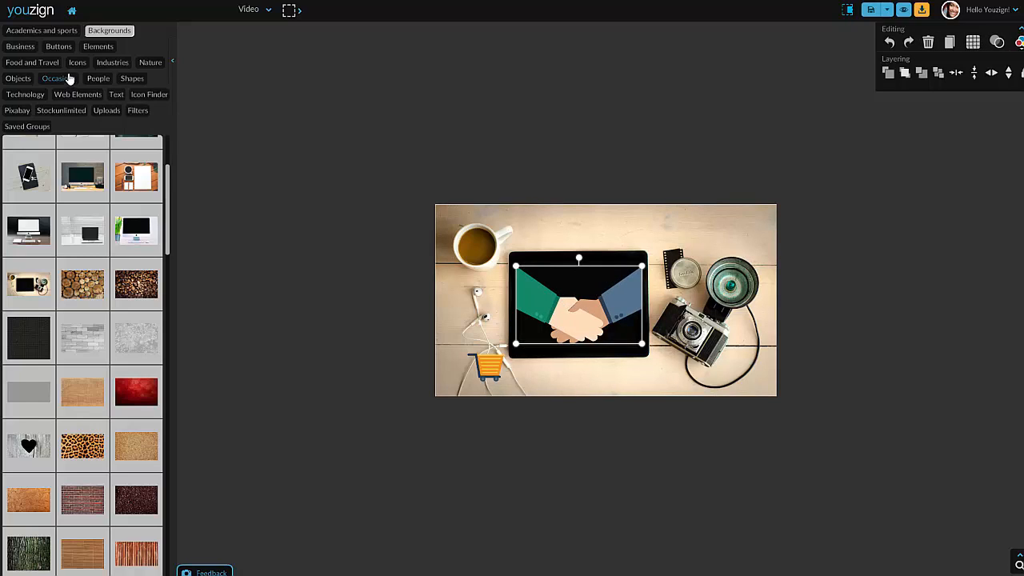
- Add the square from the Shapes library and resize it into a rectangle that exactly covers the tablet's screen
left_click(133, 80)
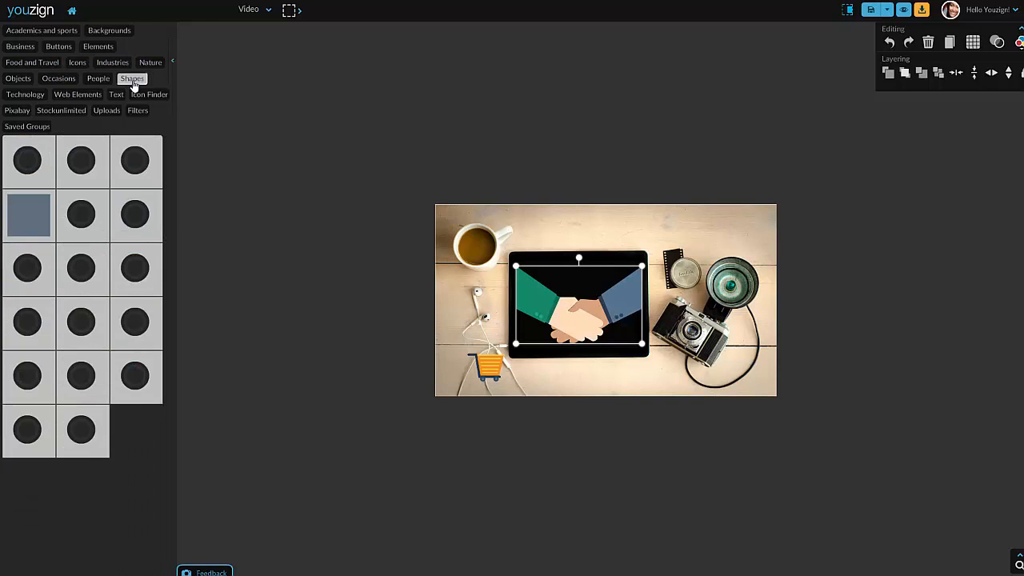
left_click(36, 210)
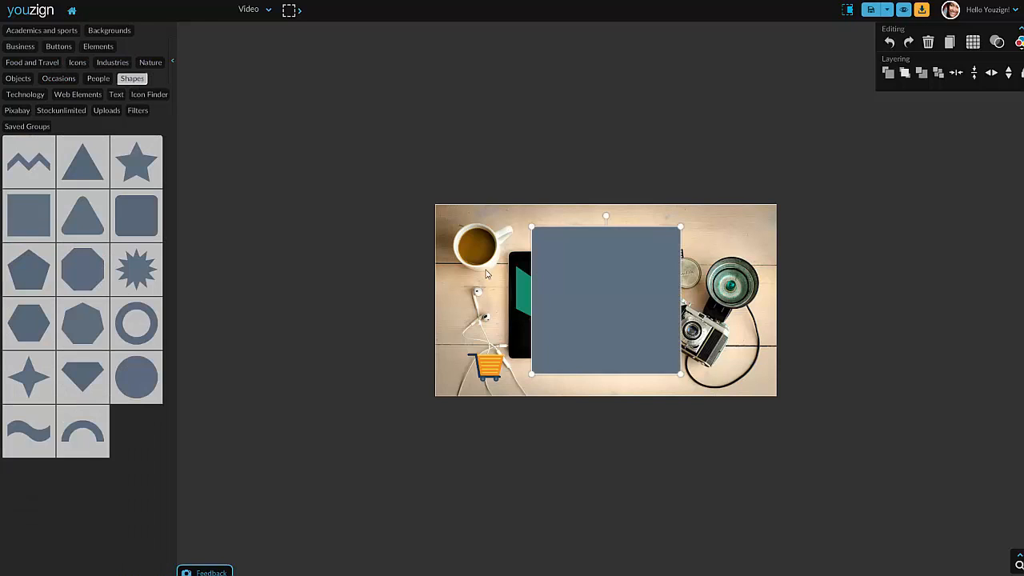
left_click_drag(588, 229, 585, 257)
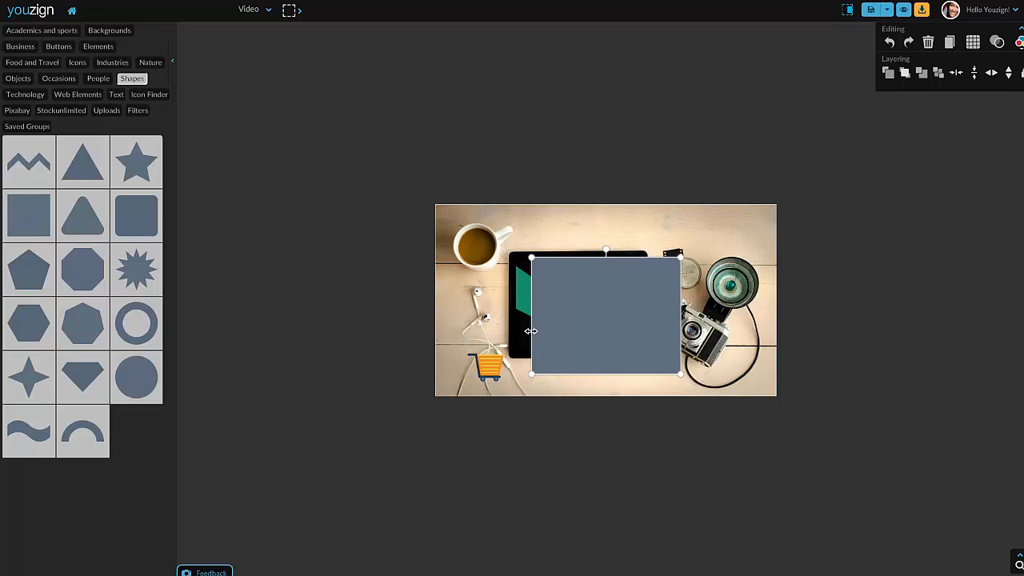
left_click_drag(531, 330, 516, 333)
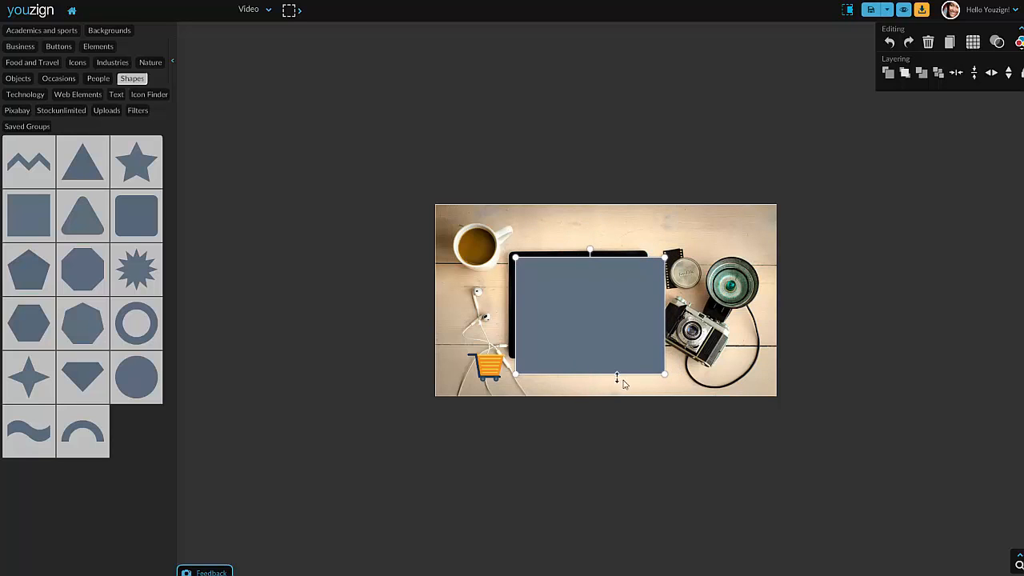
left_click_drag(663, 373, 635, 350)
left_click_drag(636, 301, 650, 286)
left_click(620, 300)
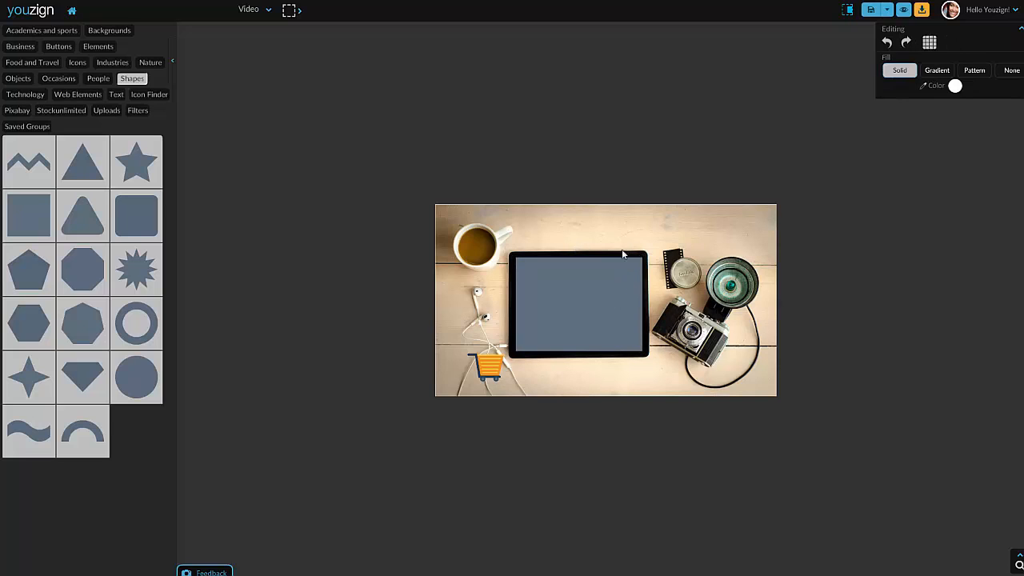
- Recolor the rectangle on the tablet's screen to white (ffffff)
left_click(590, 291)
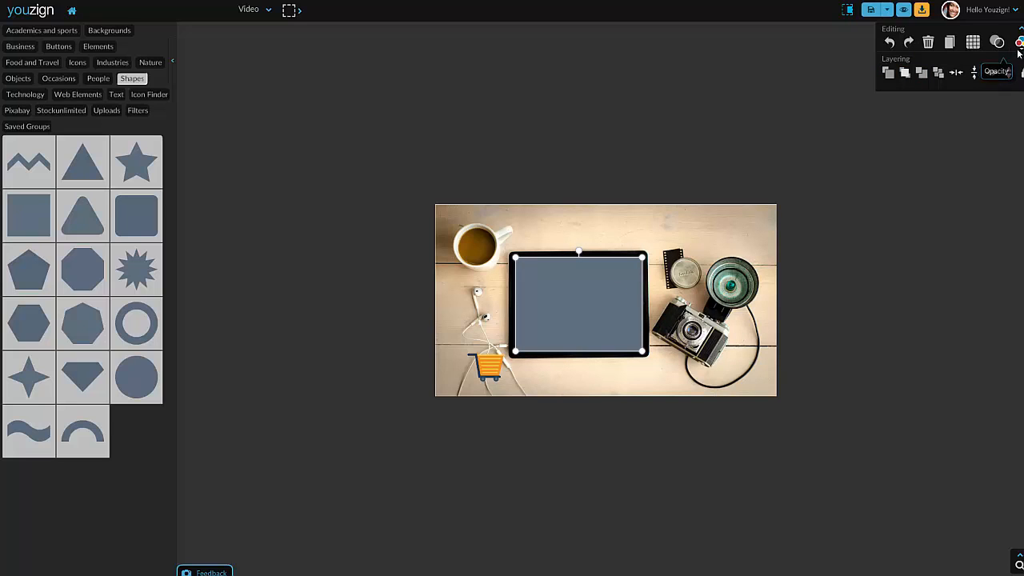
left_click(1002, 67)
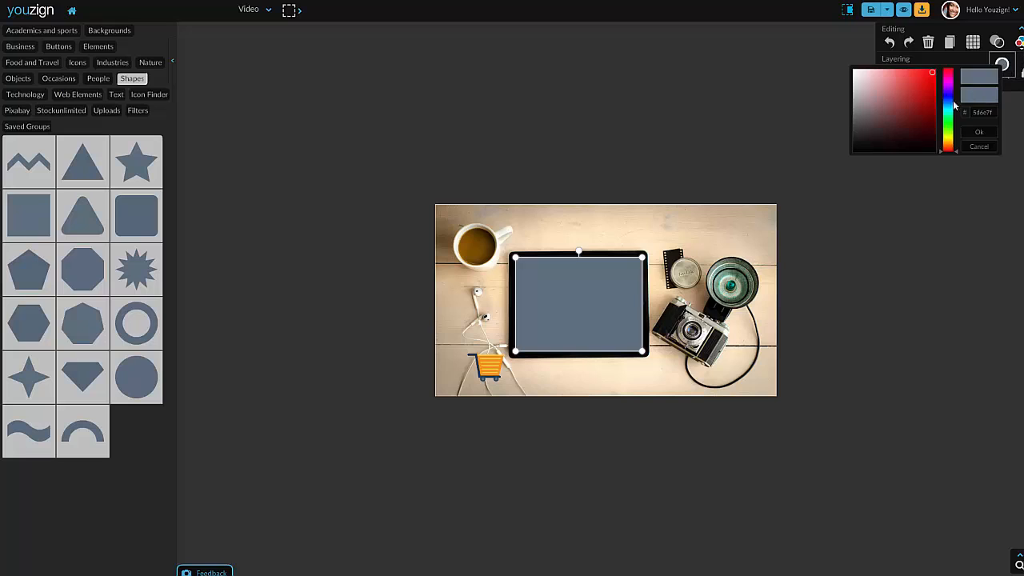
left_click(924, 91)
left_click(856, 70)
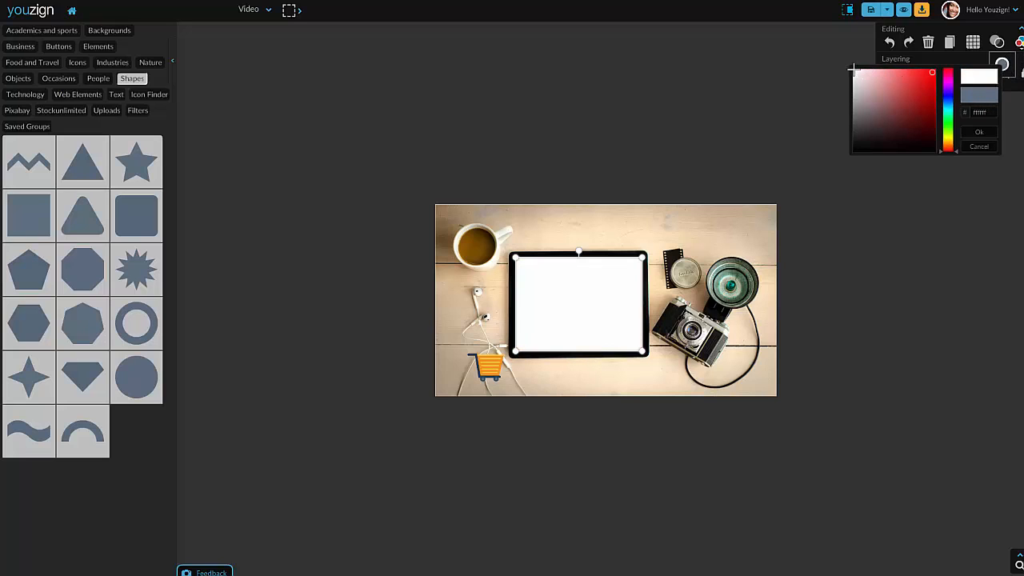
left_click(980, 132)
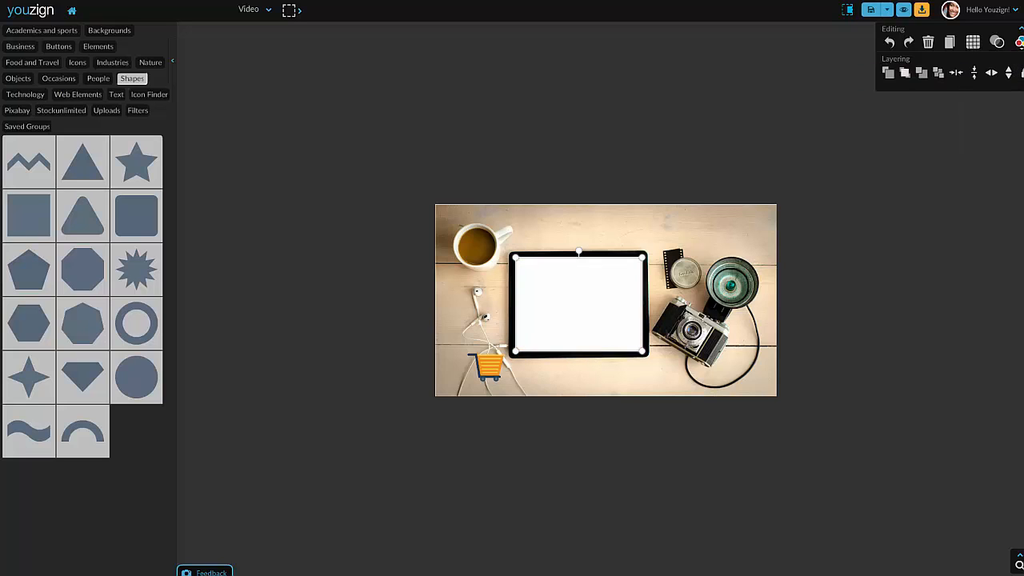
- Send the white rectangle backward so it sits behind the handshake but in front of the desk photo
left_click(940, 75)
left_click(889, 74)
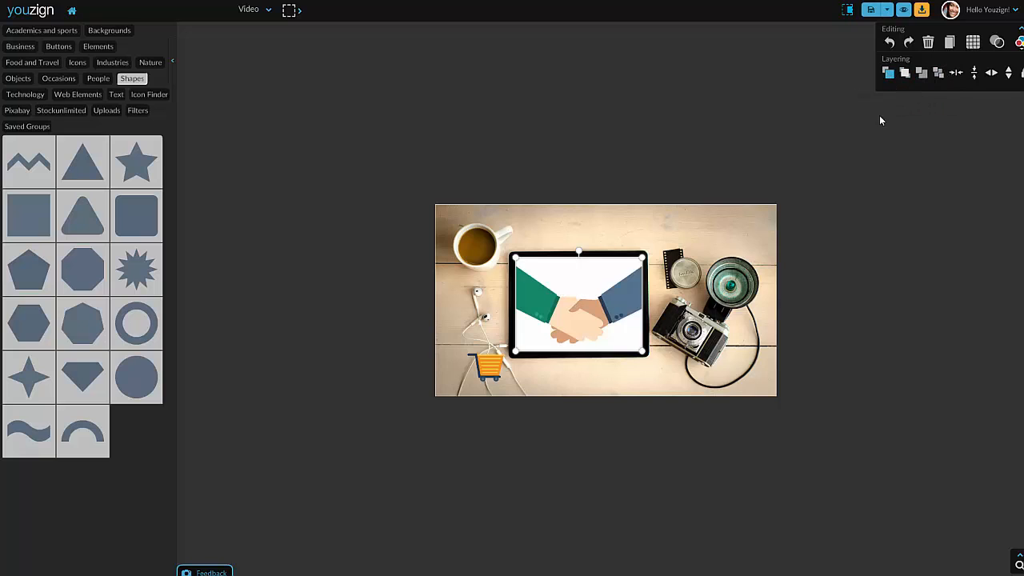
left_click(849, 269)
left_click(545, 303)
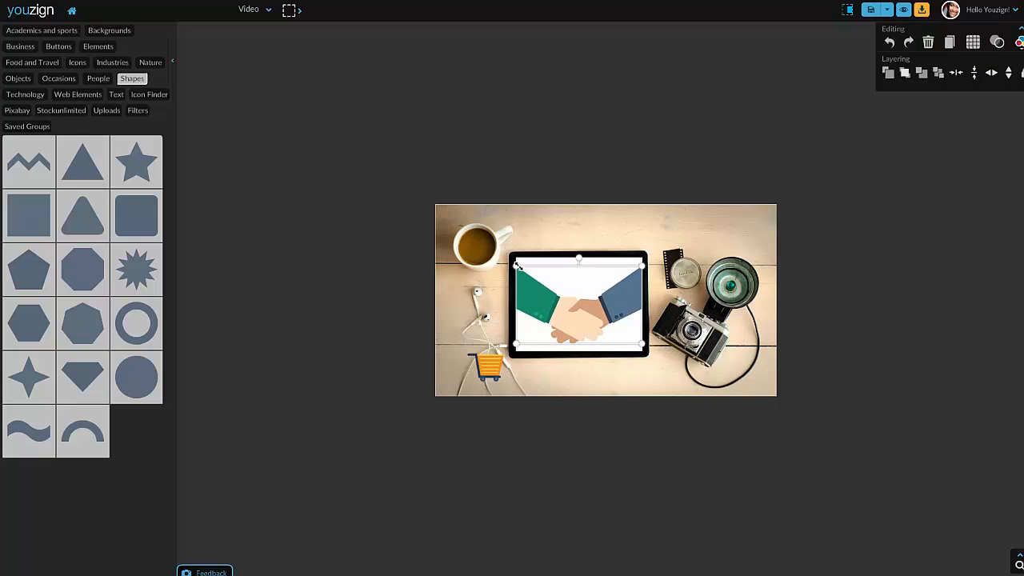
left_click(873, 292)
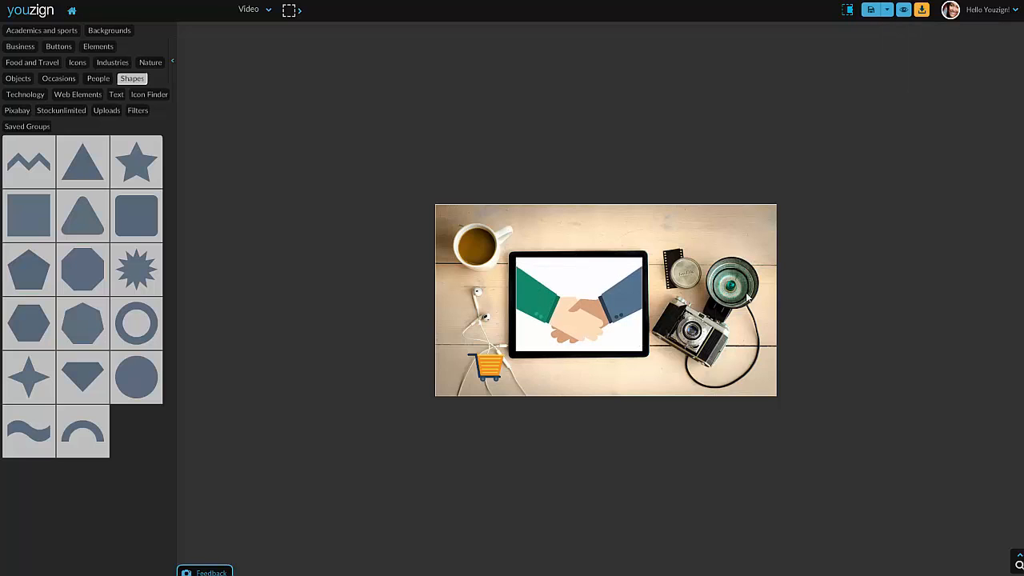
- Enlarge the handshake slightly to meet the white rectangle's left edge, and move the shopping cart just below the tablet's lower-left corner
left_click(602, 296)
left_click(1019, 562)
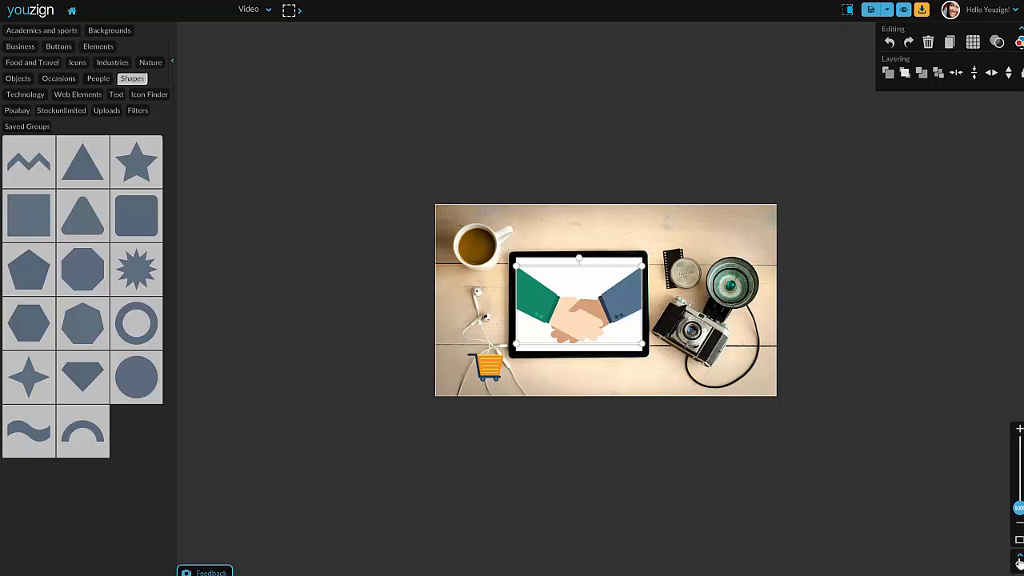
left_click_drag(1020, 516, 1019, 443)
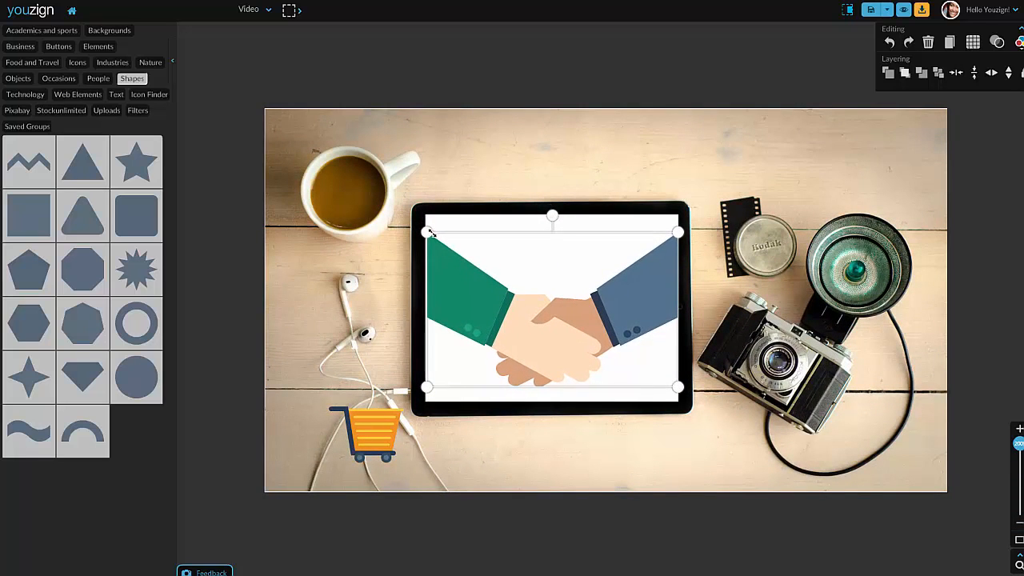
left_click(704, 216)
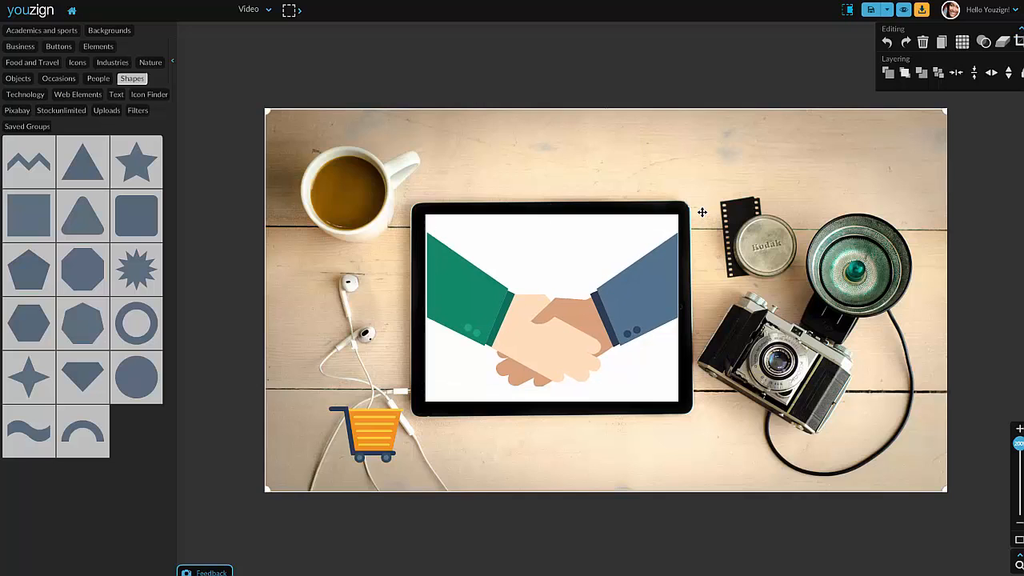
left_click(474, 301)
left_click_drag(422, 230, 417, 225)
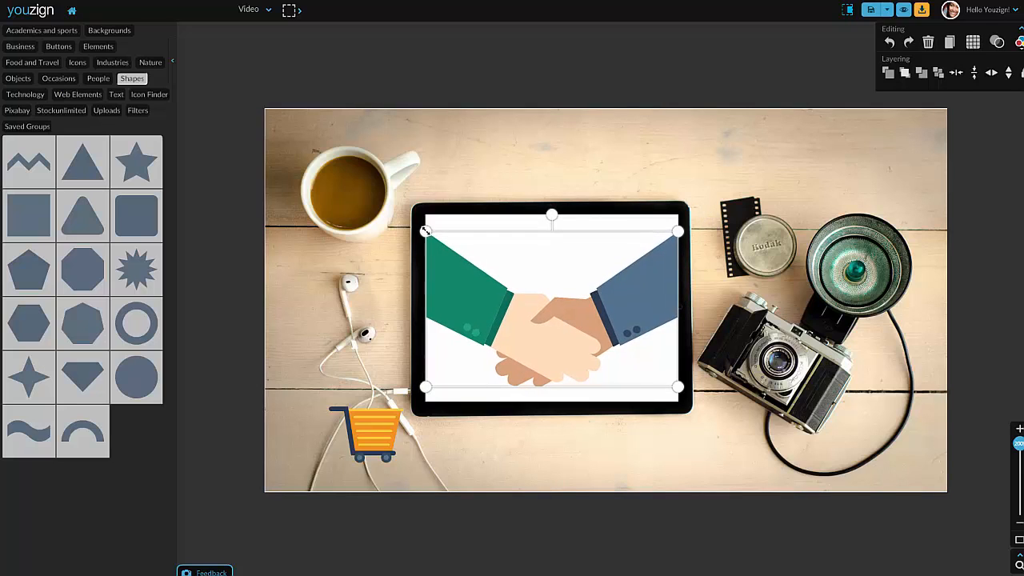
left_click(471, 163)
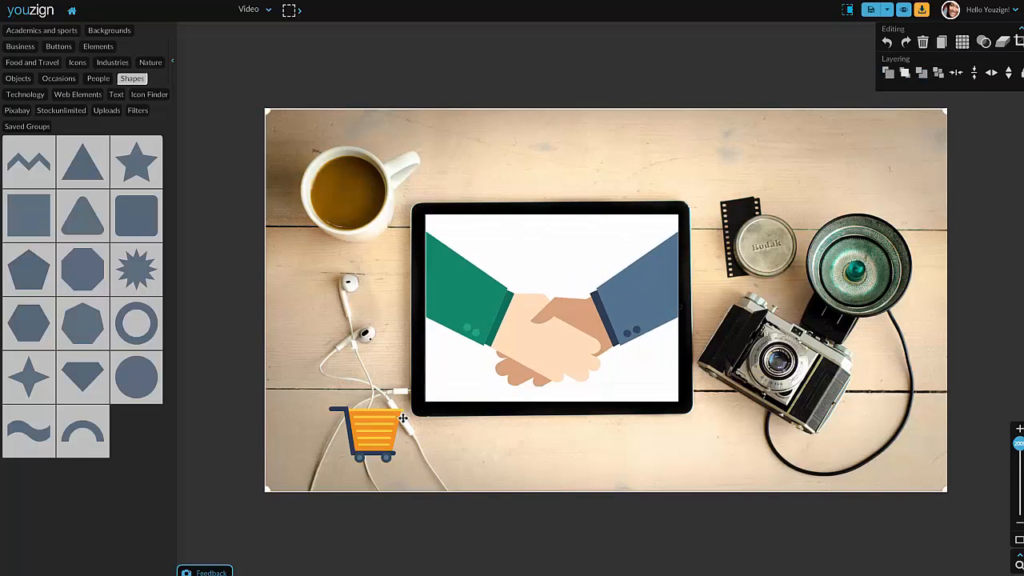
left_click_drag(370, 431, 430, 447)
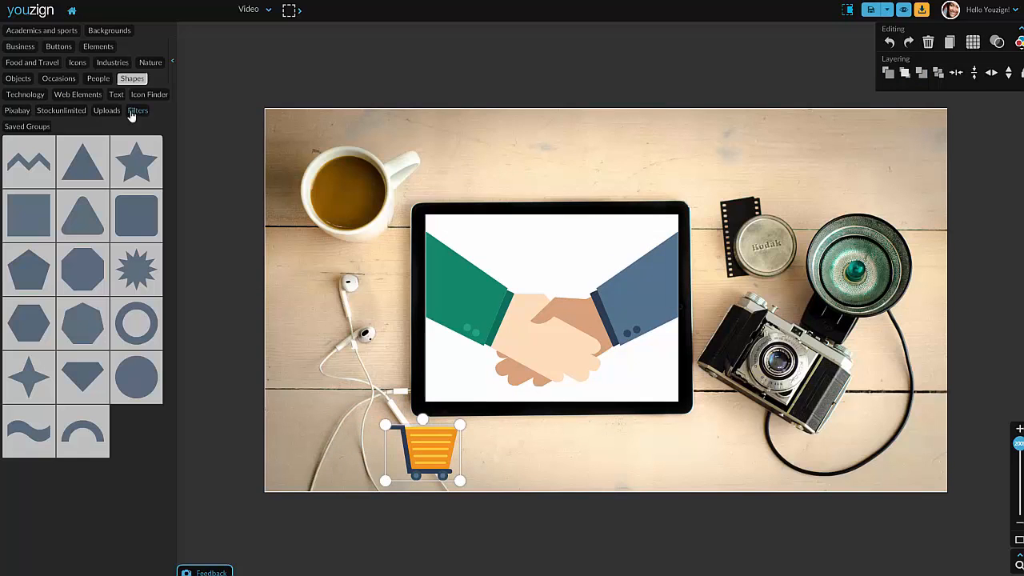
- Add the green button with the play arrow from the Buttons library to the canvas
left_click(64, 48)
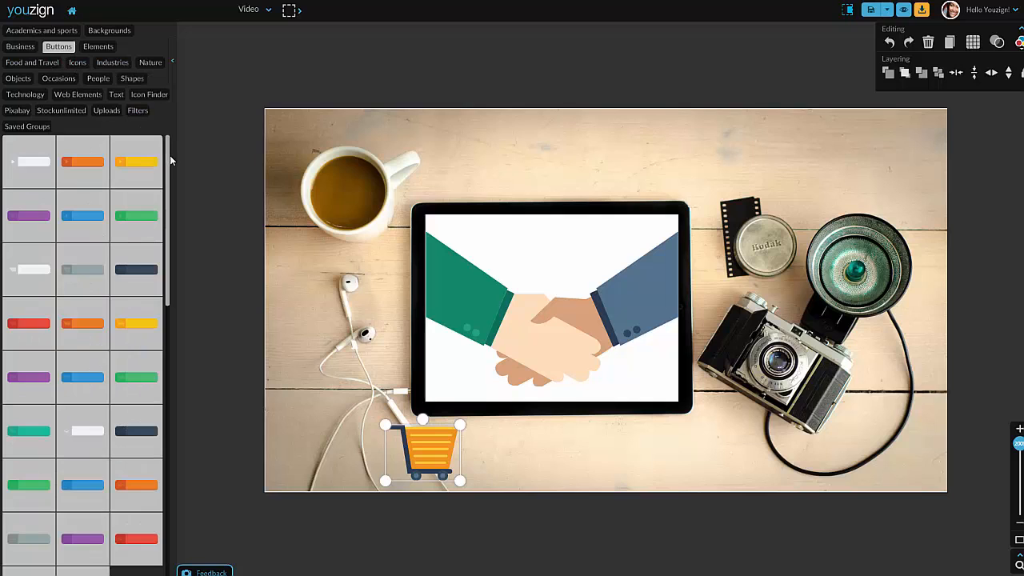
left_click_drag(167, 214, 174, 192)
scroll(126, 473, "down", 2)
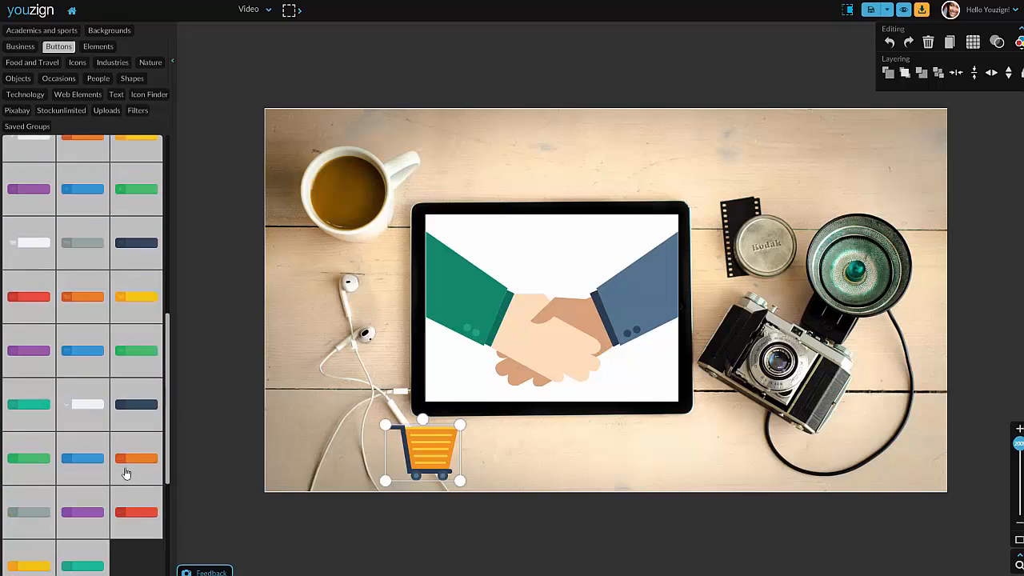
scroll(131, 203, "up", 2)
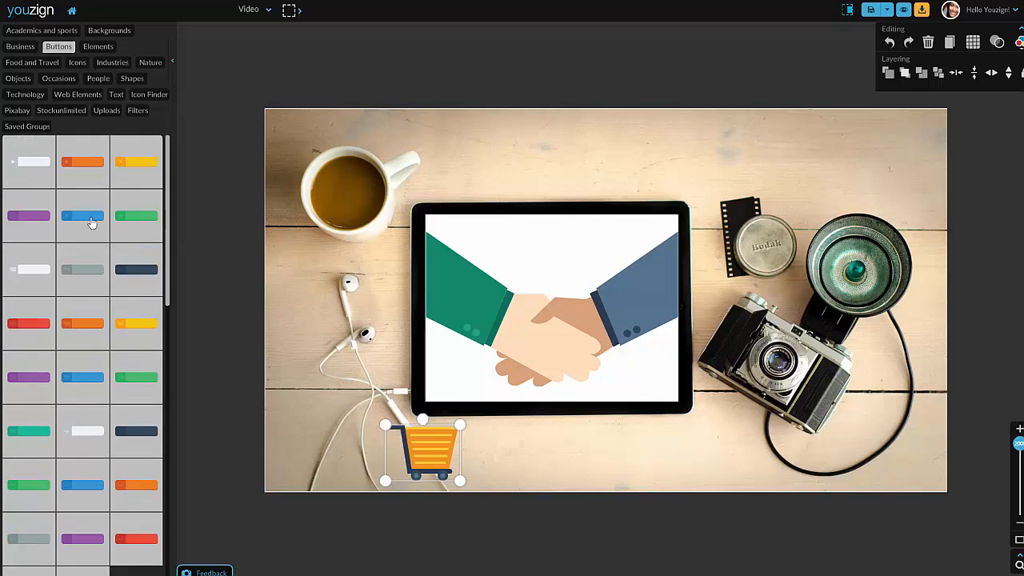
left_click(127, 221)
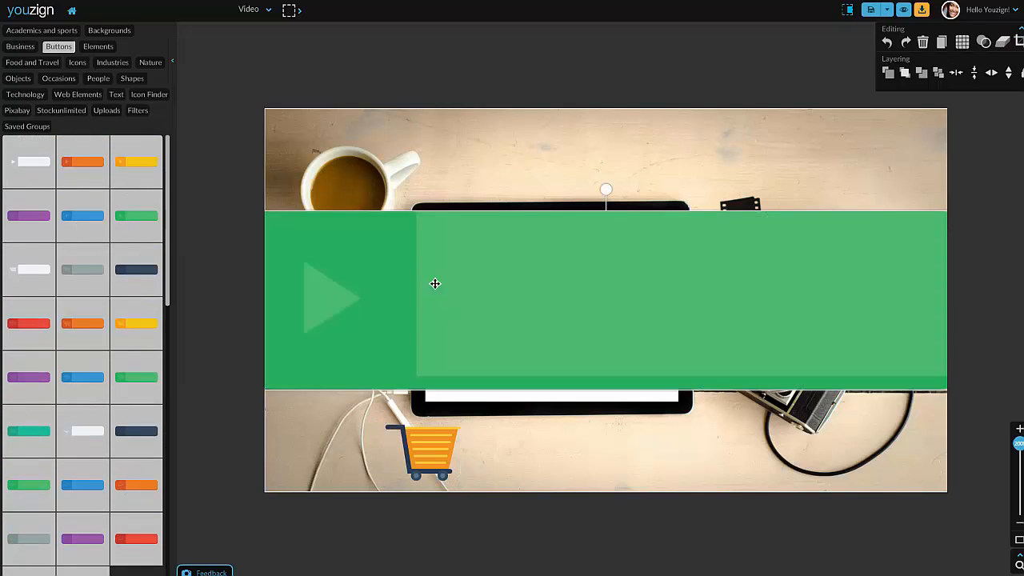
- Shrink the green play-arrow button and place it centered just below the tablet
left_click_drag(291, 233, 808, 490)
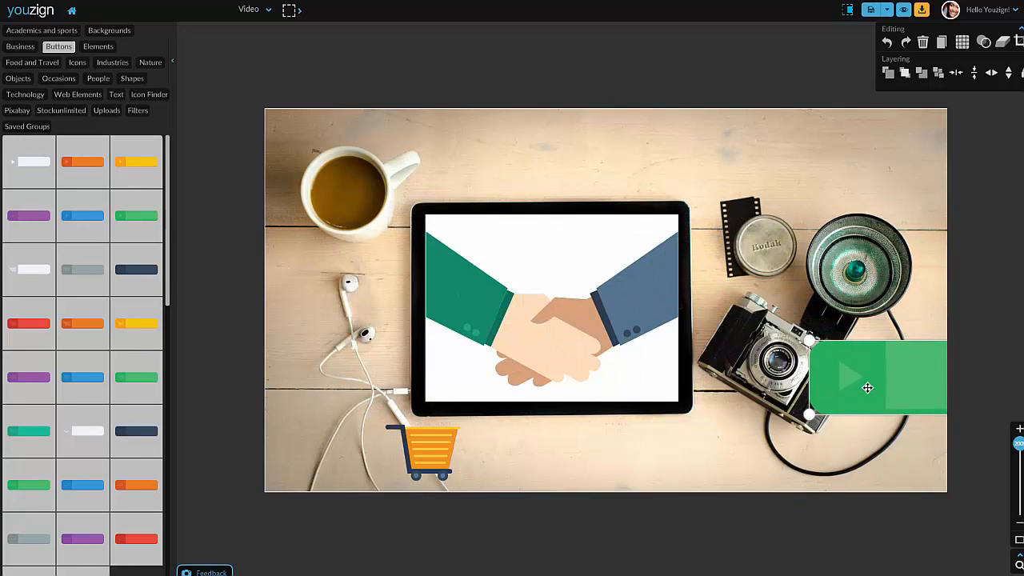
left_click_drag(867, 387, 462, 457)
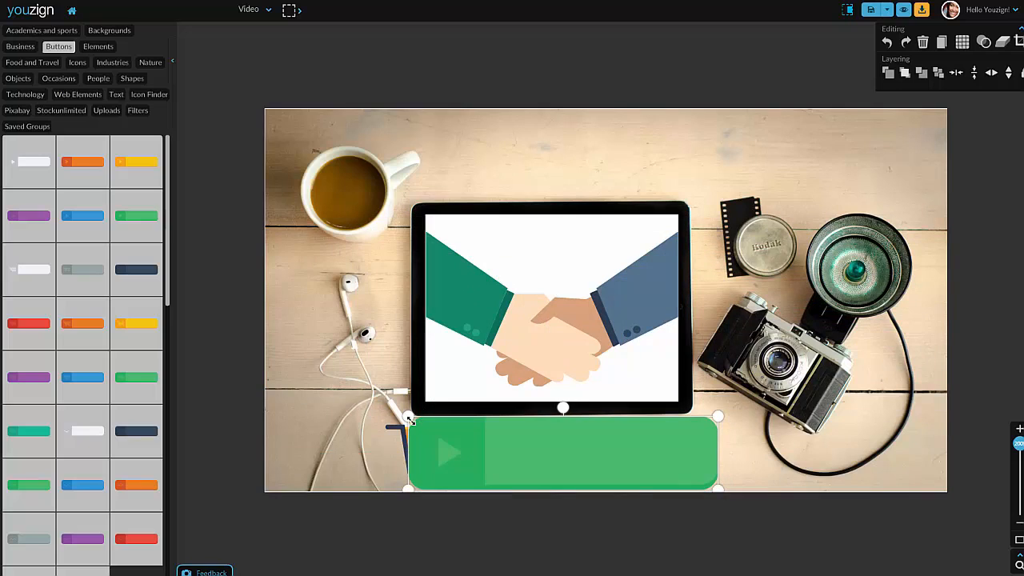
left_click_drag(409, 419, 482, 428)
left_click_drag(532, 469, 492, 458)
- Bring the shopping cart in front of the green button and fit it, reduced in size, over the button's play arrow
left_click(415, 442)
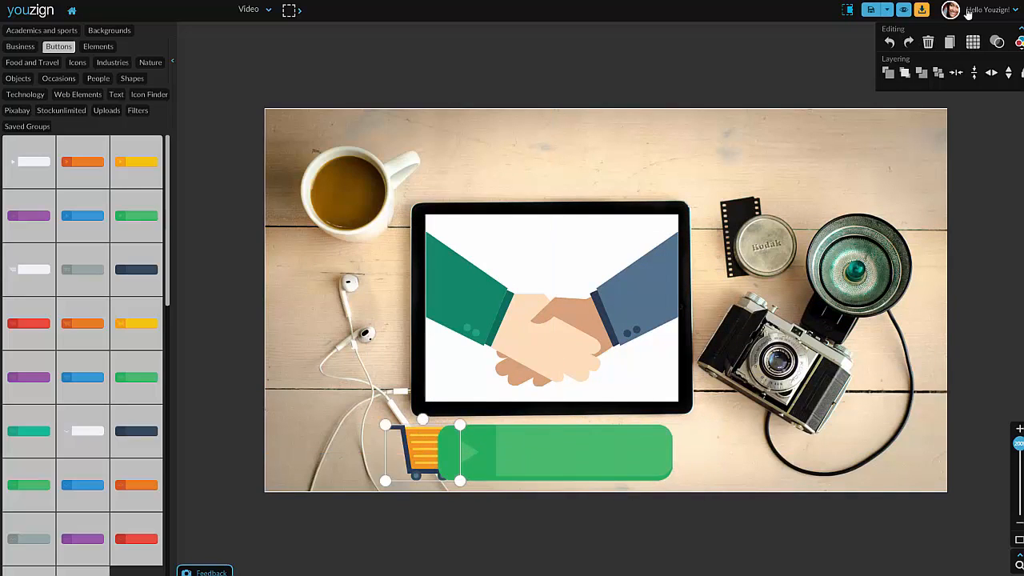
left_click(889, 72)
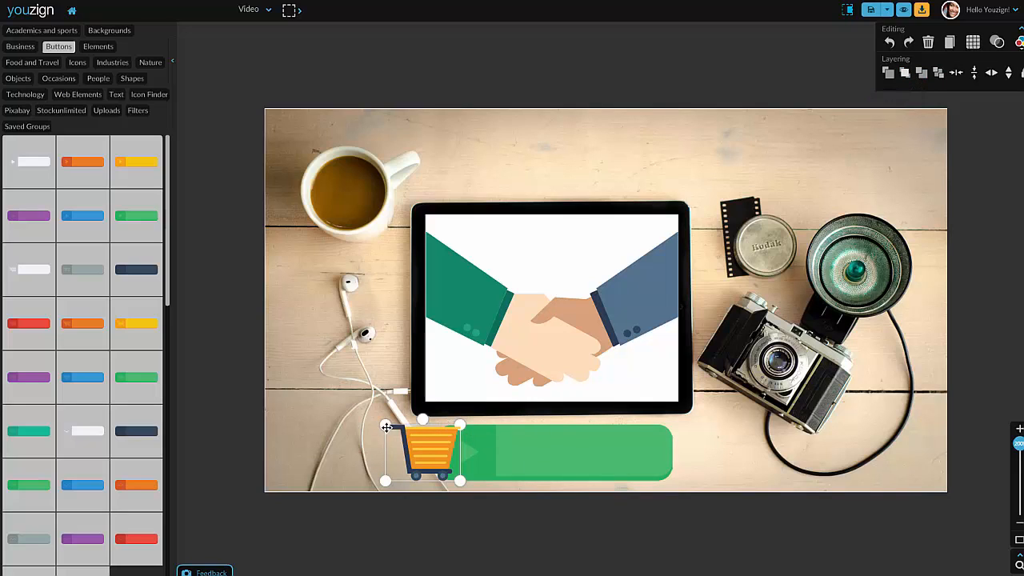
left_click_drag(386, 425, 445, 441)
left_click(433, 457)
left_click(435, 457)
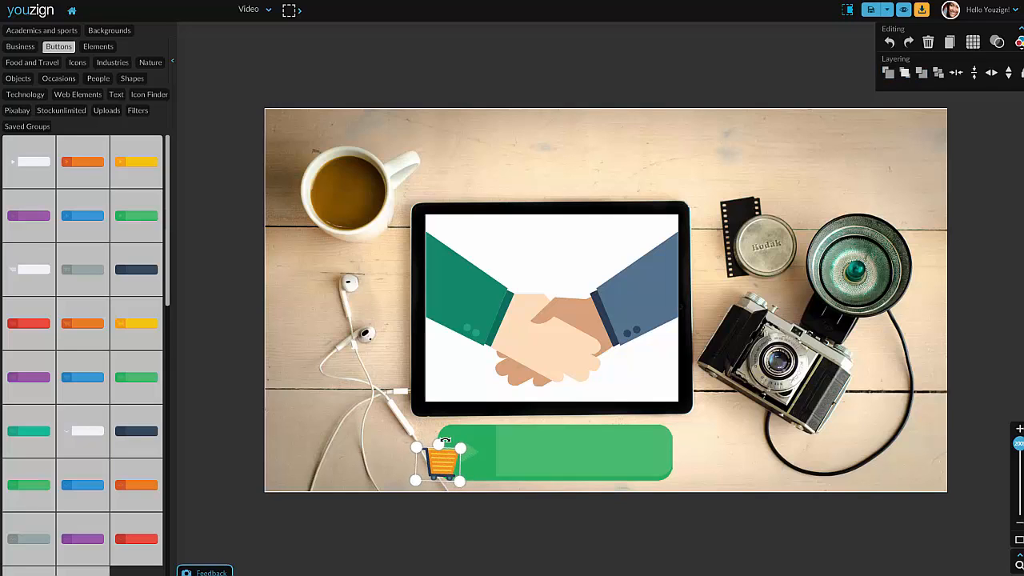
left_click(389, 424)
left_click(453, 462)
left_click_drag(433, 467, 463, 455)
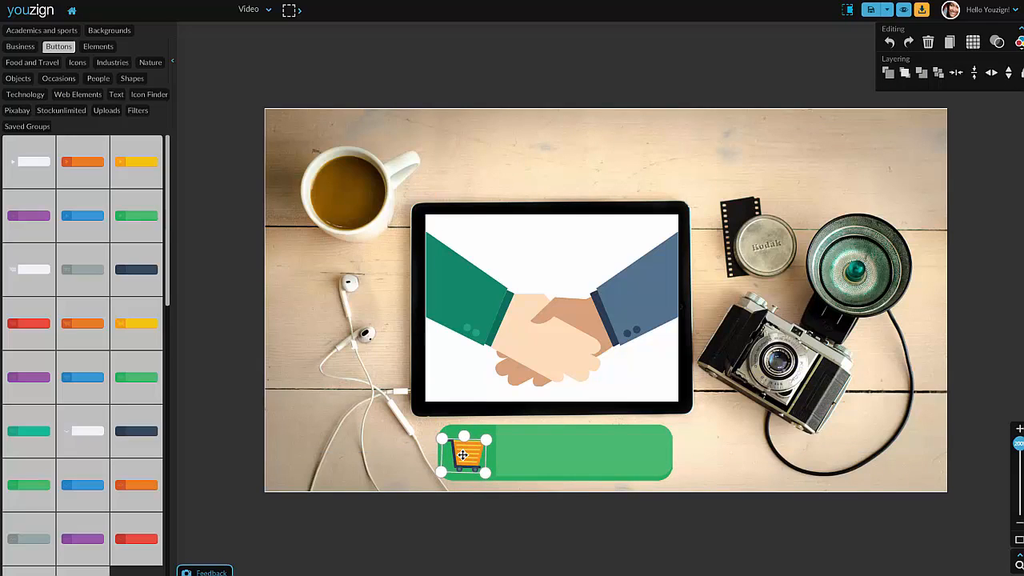
left_click(383, 444)
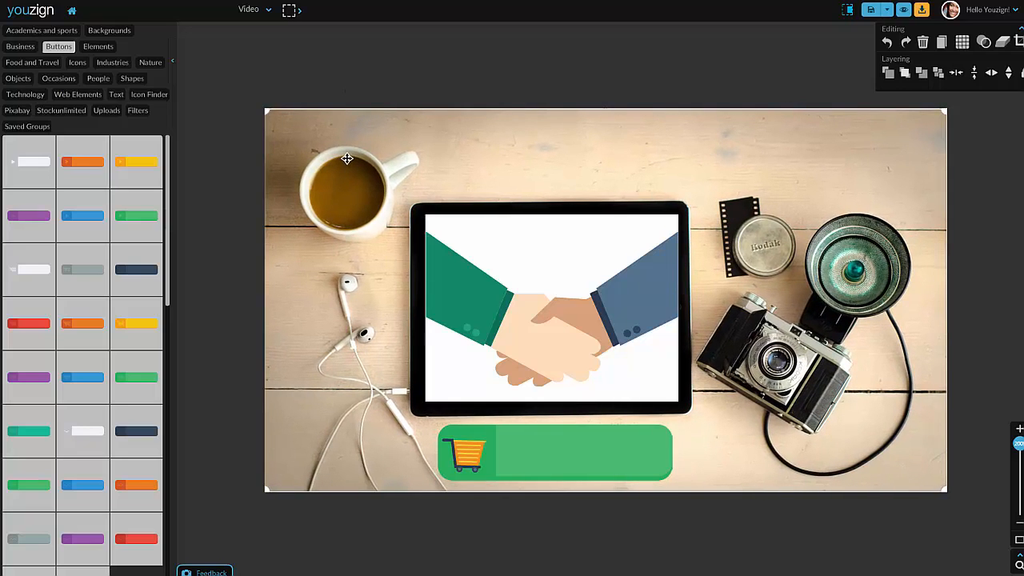
left_click(480, 68)
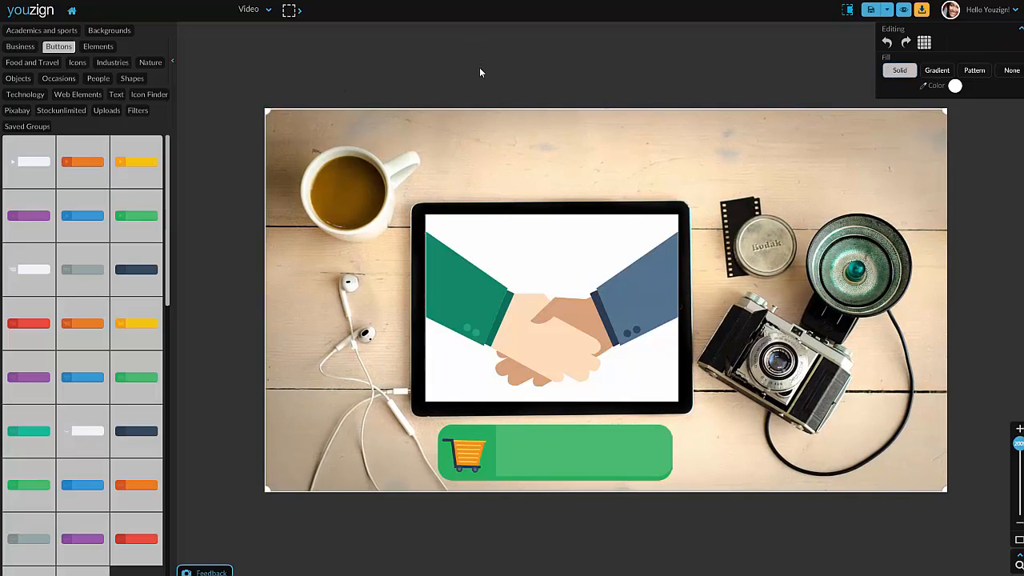
left_click(717, 130)
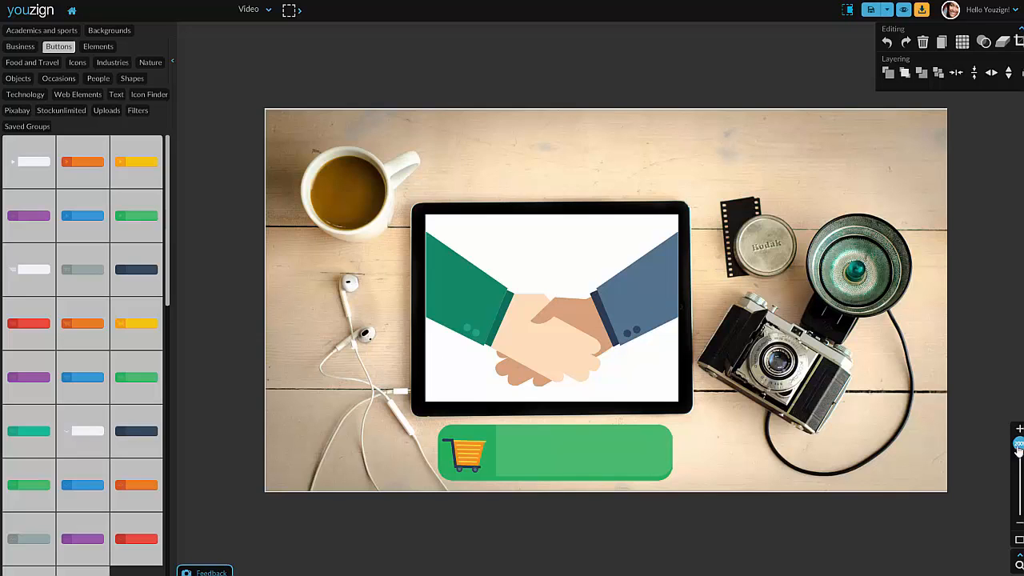
- Browse the Web Elements graphics and add the orange megaphone from the Objects library to the canvas
scroll(606, 300, "down", 5)
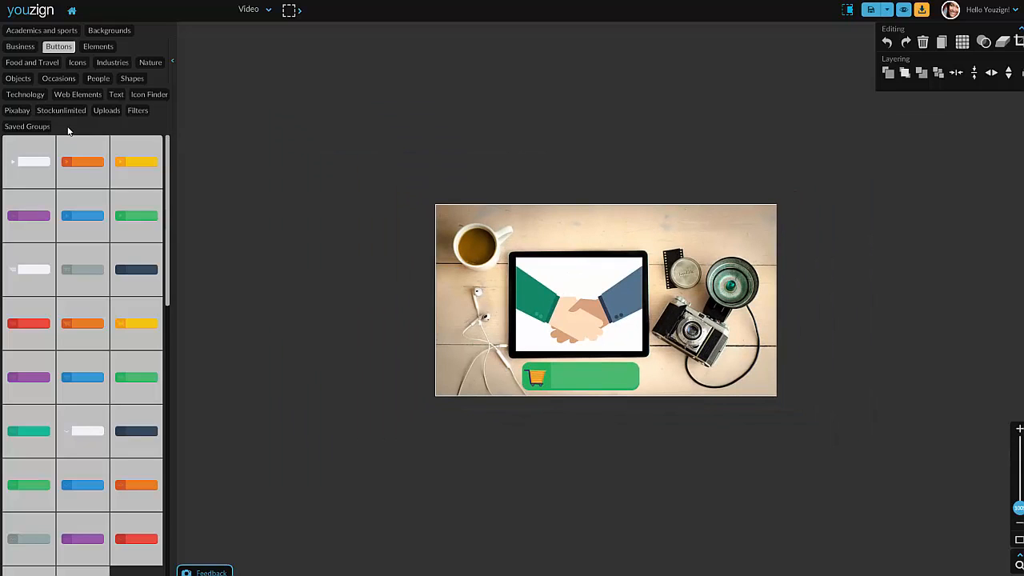
left_click(74, 95)
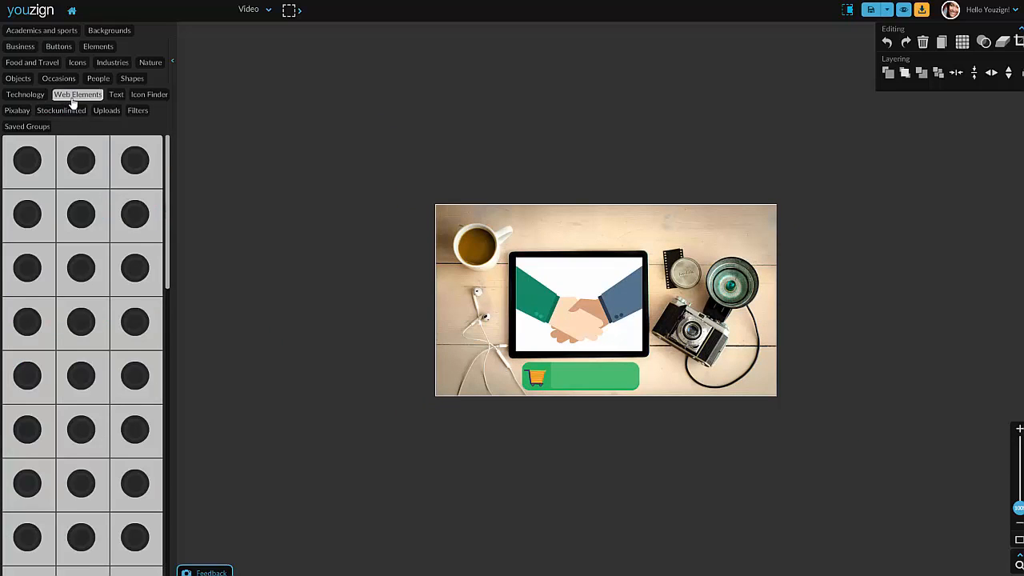
scroll(120, 336, "down", 3)
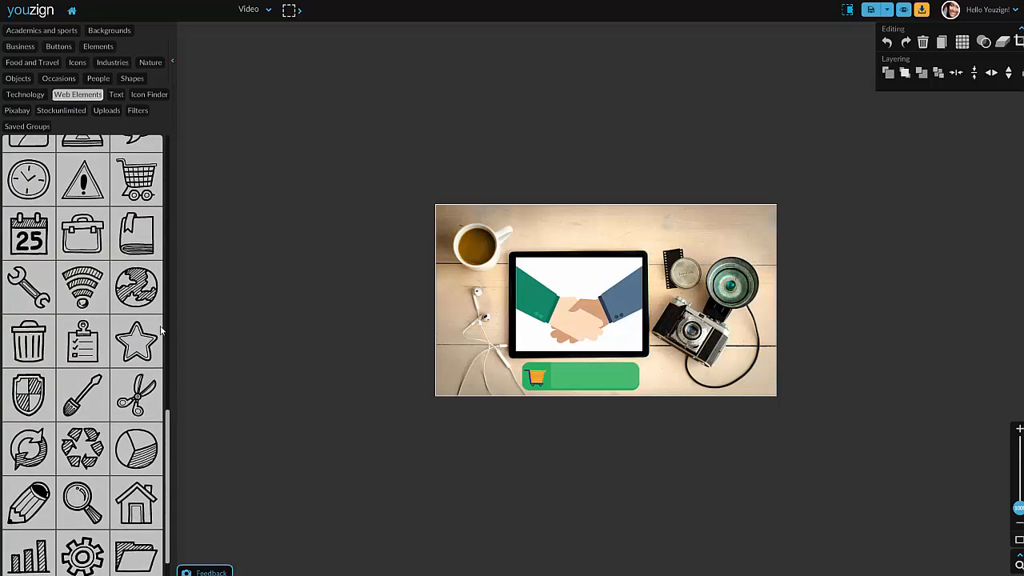
scroll(66, 192, "up", 3)
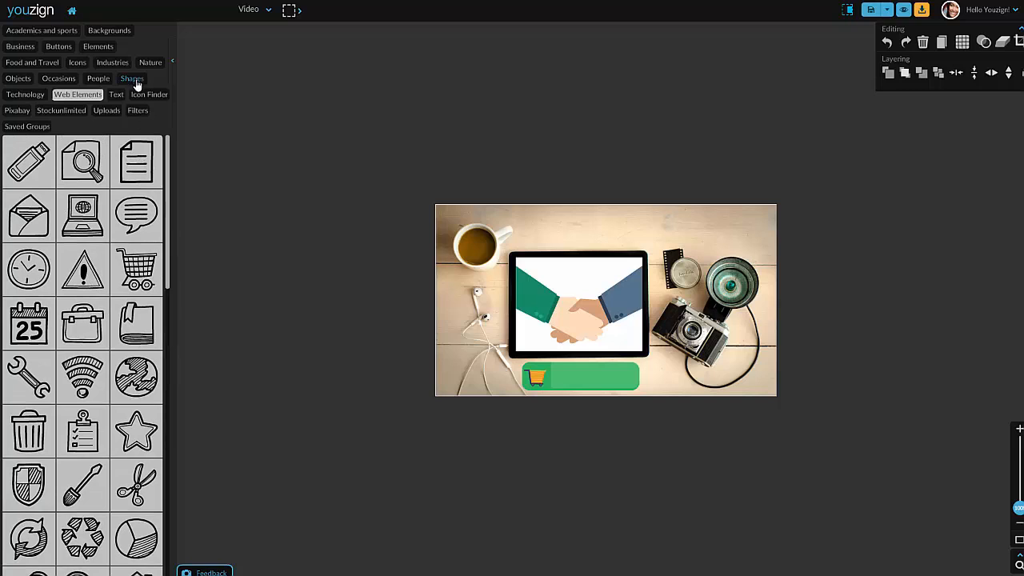
left_click(19, 81)
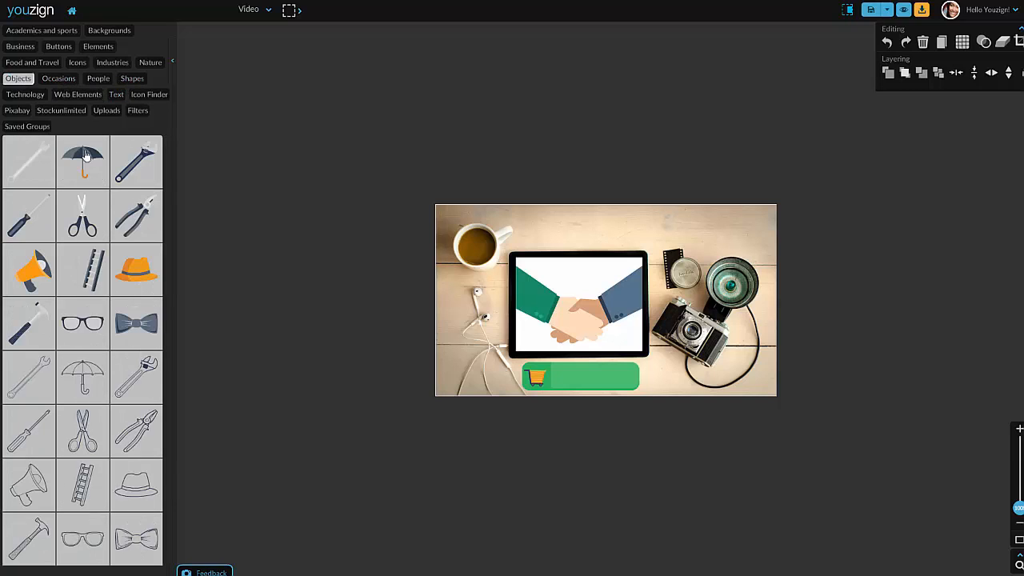
left_click(46, 264)
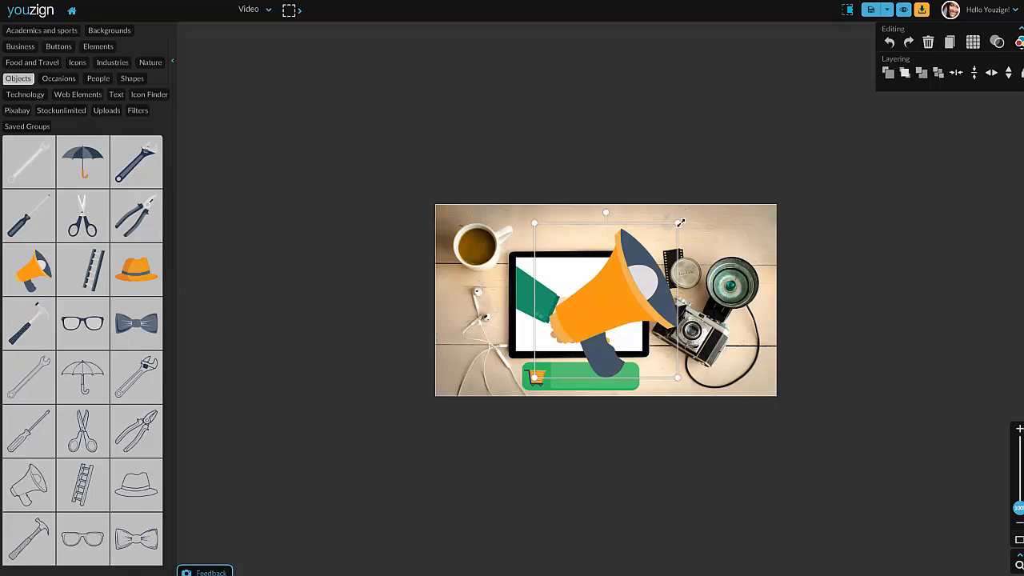
- Shrink the megaphone to a small icon and place it over the upper part of the coffee cup
left_click_drag(677, 223, 574, 284)
left_click_drag(594, 345, 496, 242)
left_click_drag(440, 270, 469, 225)
left_click(489, 230)
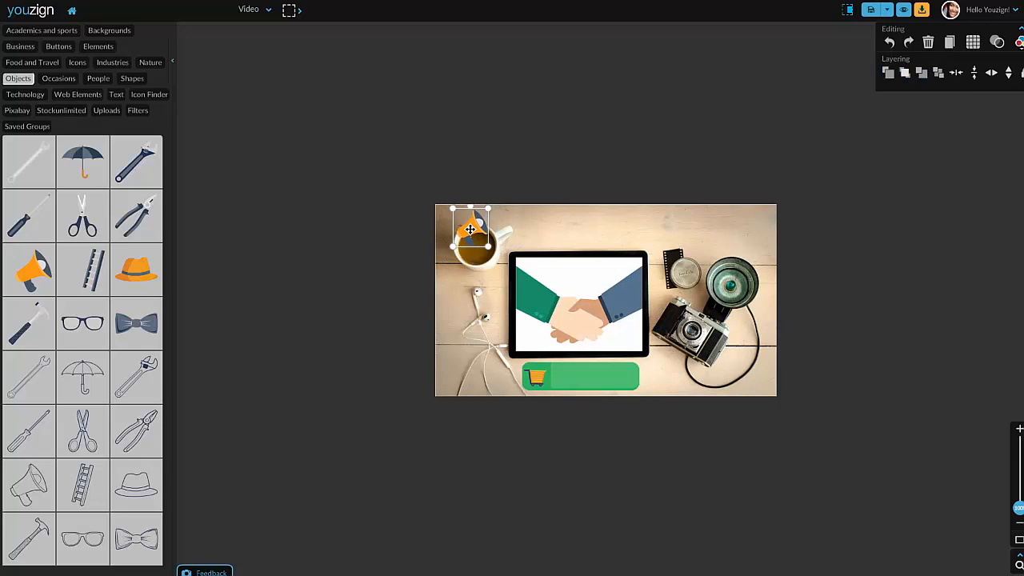
- Add a square from the Shapes library and reshape it into a thin banner spanning the full width of the design's top edge
left_click(132, 80)
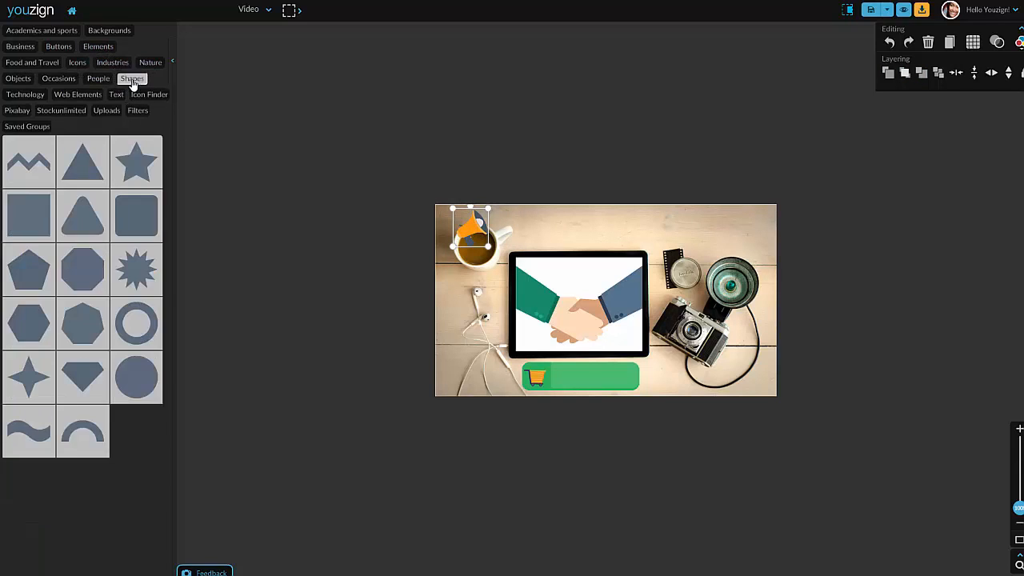
left_click(31, 215)
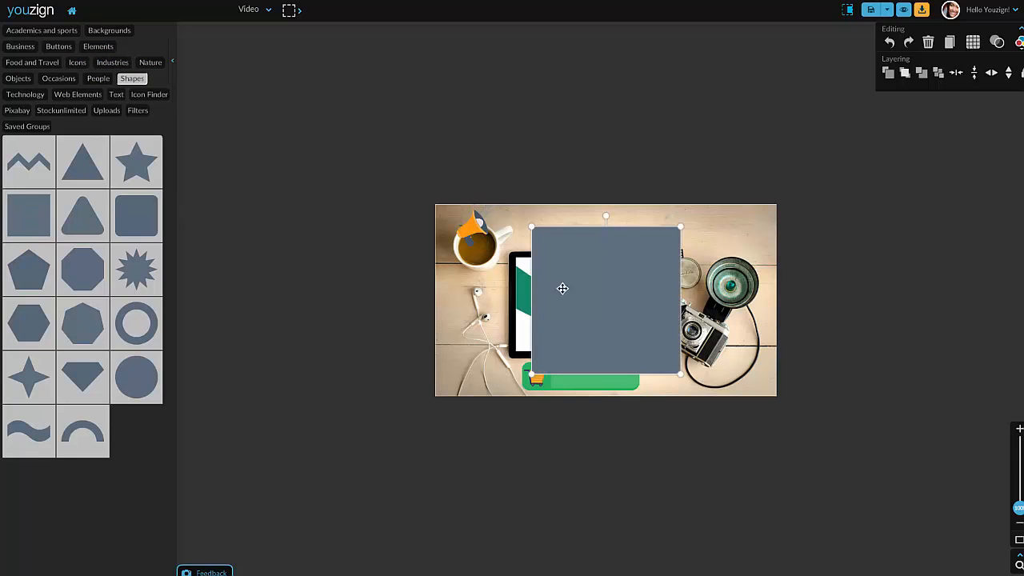
left_click_drag(563, 288, 463, 250)
left_click_drag(569, 336, 671, 430)
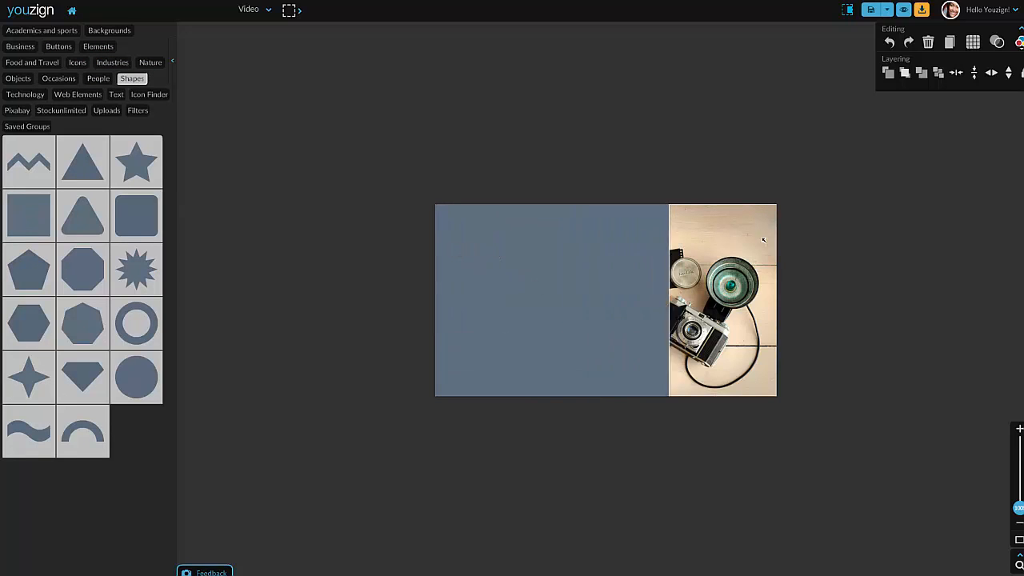
left_click_drag(764, 240, 623, 236)
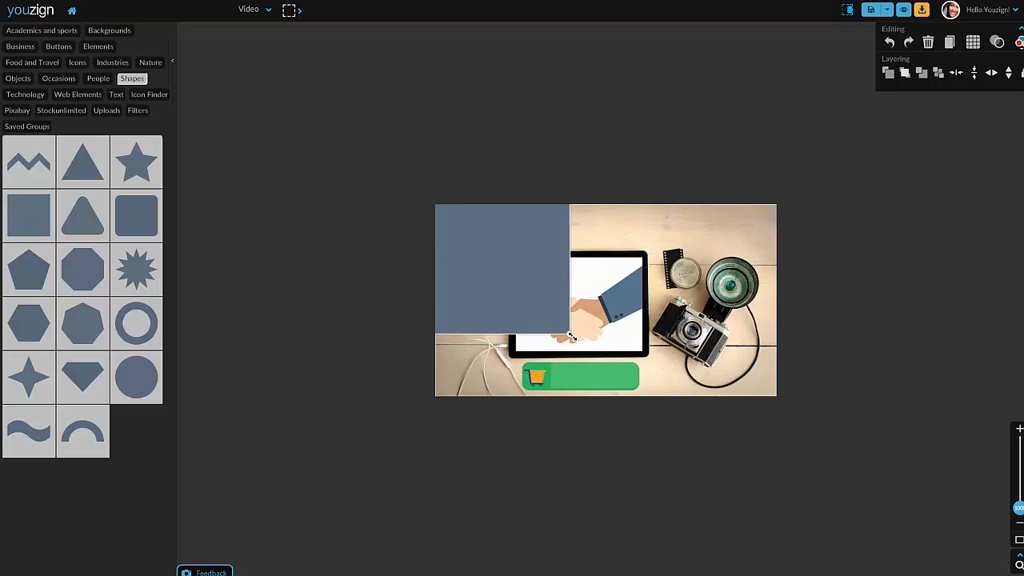
left_click_drag(570, 336, 830, 238)
left_click(847, 225)
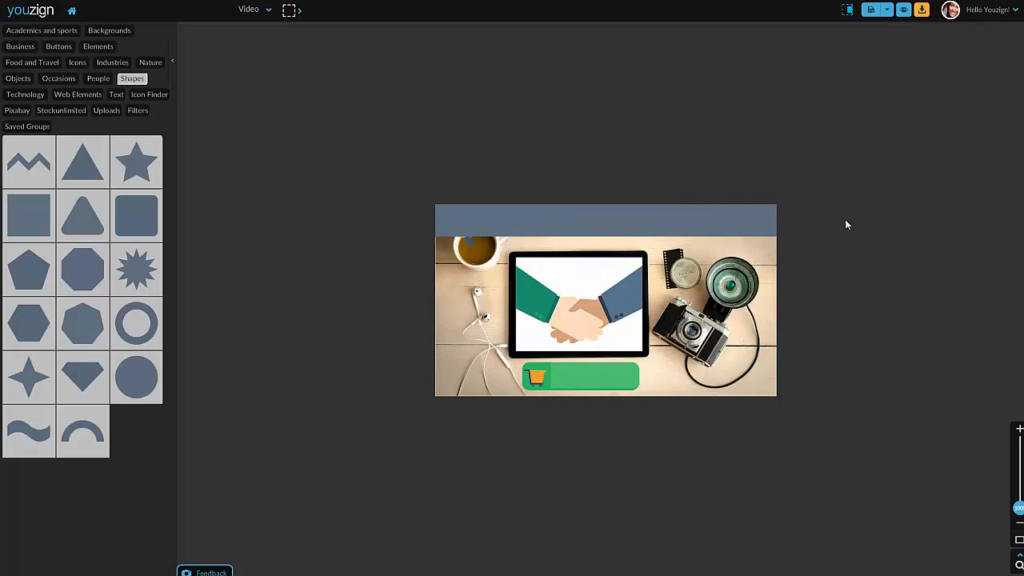
- Recolor the banner across the top of the design to green (42773c)
left_click(622, 234)
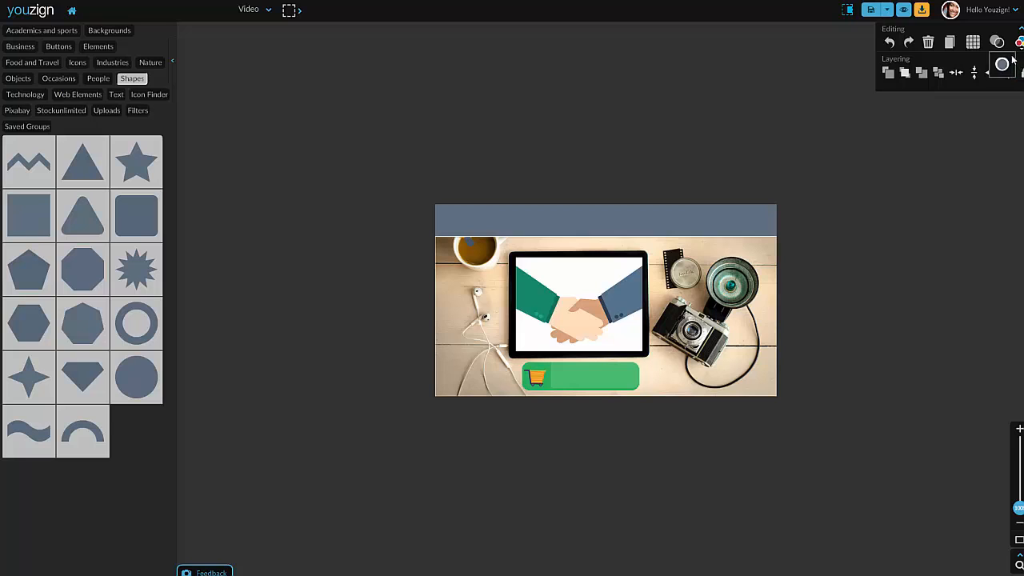
left_click(1003, 68)
left_click(949, 124)
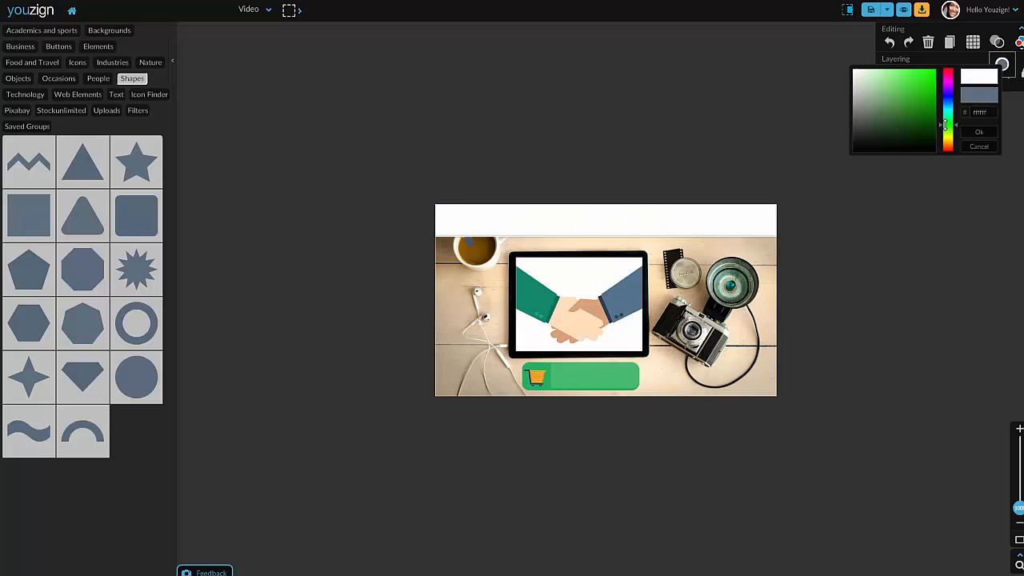
mouse_move(929, 112)
left_mouse_down()
mouse_move(924, 101)
mouse_move(894, 112)
mouse_move(916, 122)
left_mouse_up()
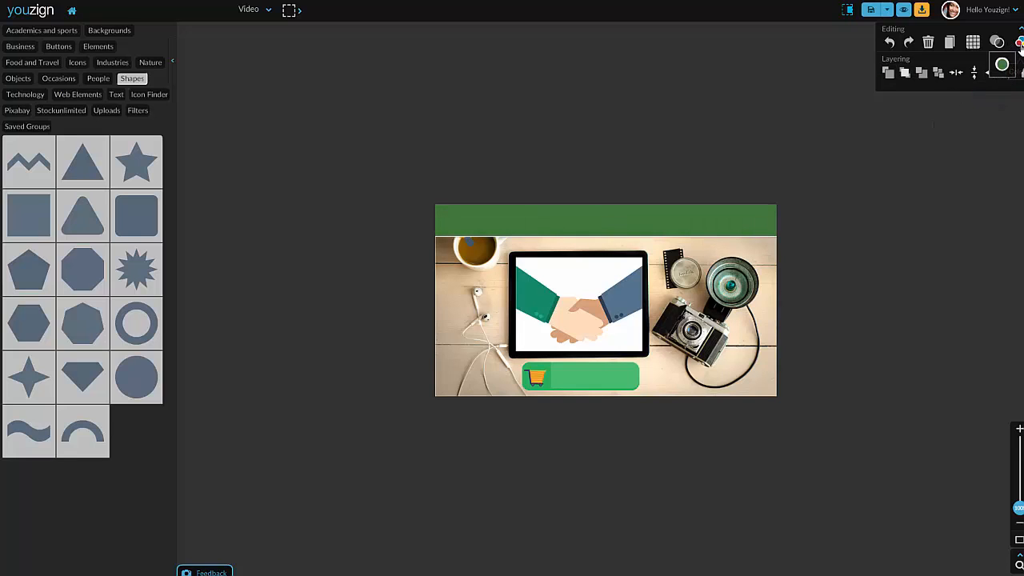
- Recolor the top banner to red (ad2f17) and send it backward behind the megaphone
left_click(1002, 64)
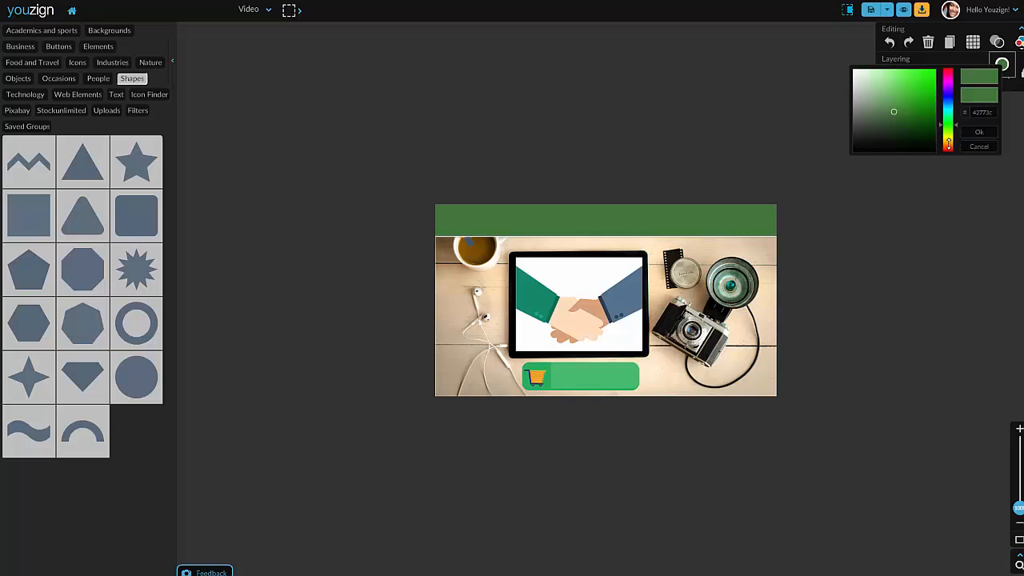
left_click_drag(948, 142, 947, 153)
left_click_drag(920, 109, 921, 98)
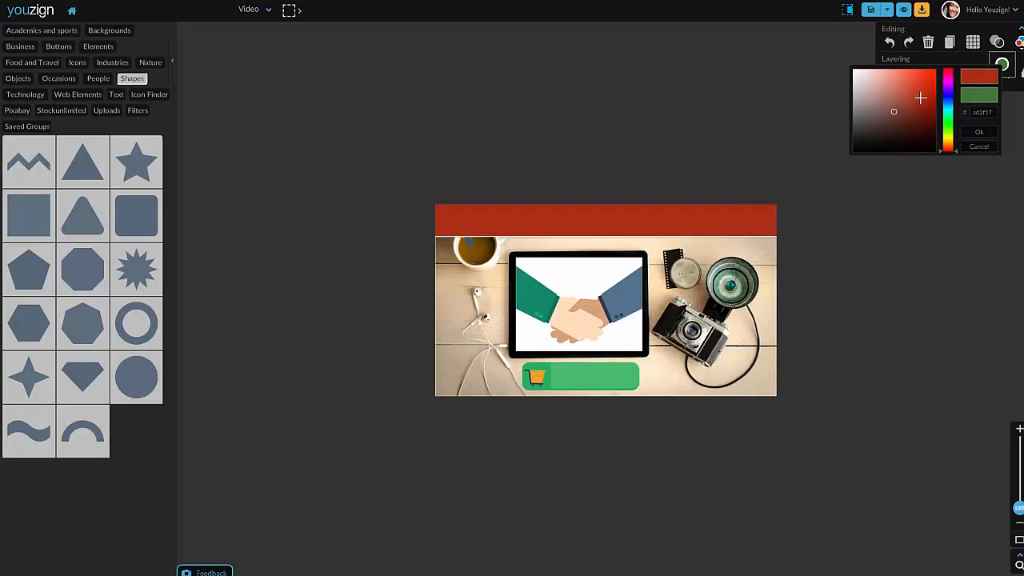
left_click(980, 132)
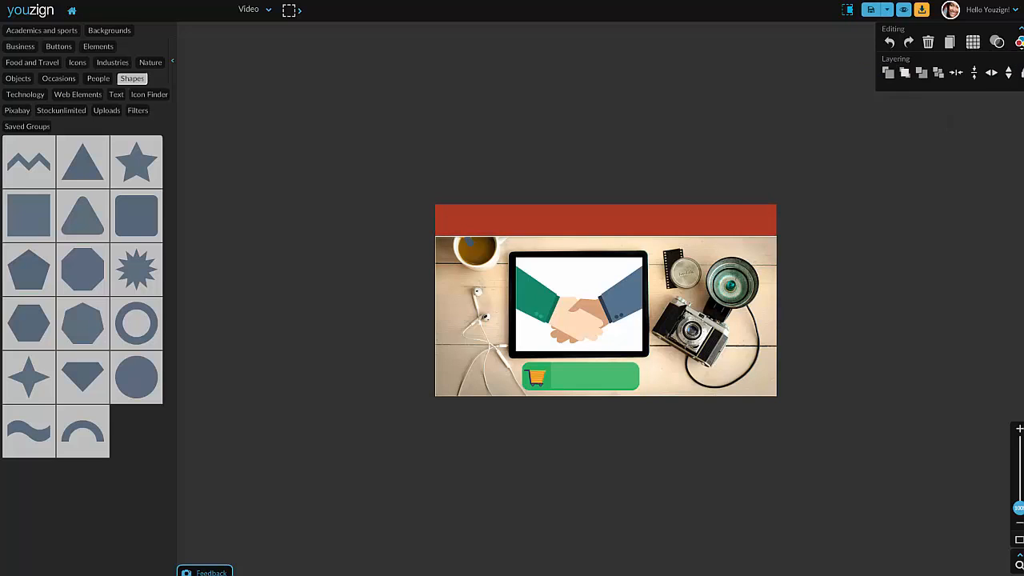
left_click(923, 74)
- Shrink the megaphone to fit within the red banner's height and place it at the banner's left end
left_click(480, 222)
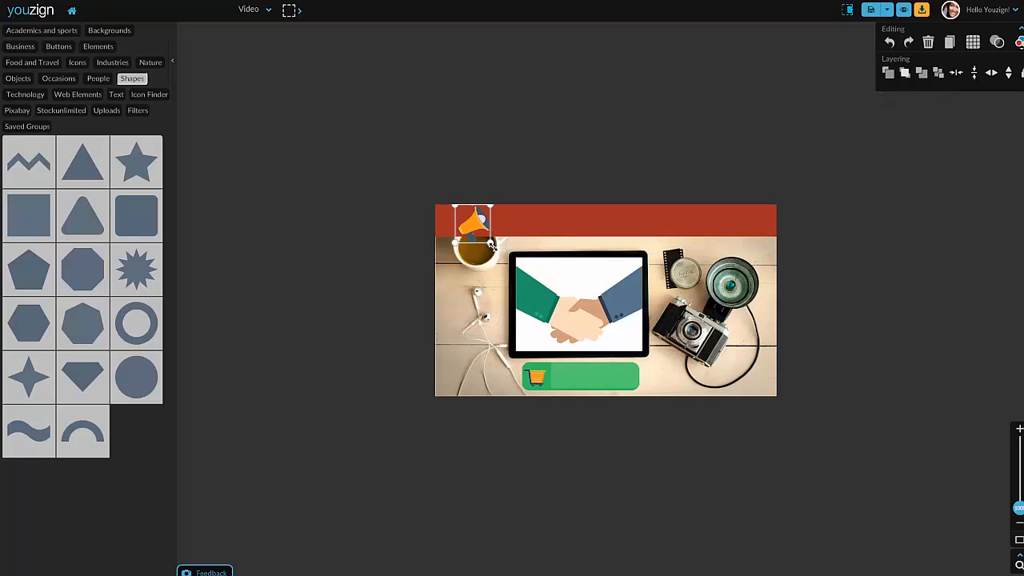
left_click_drag(494, 240, 457, 217)
left_click(472, 220)
left_click(468, 216)
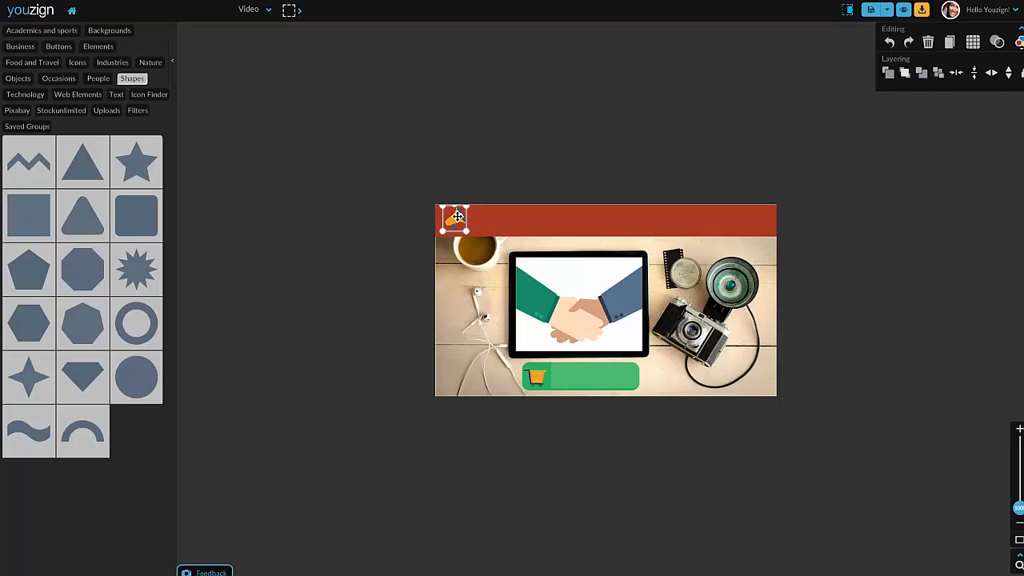
left_click(511, 177)
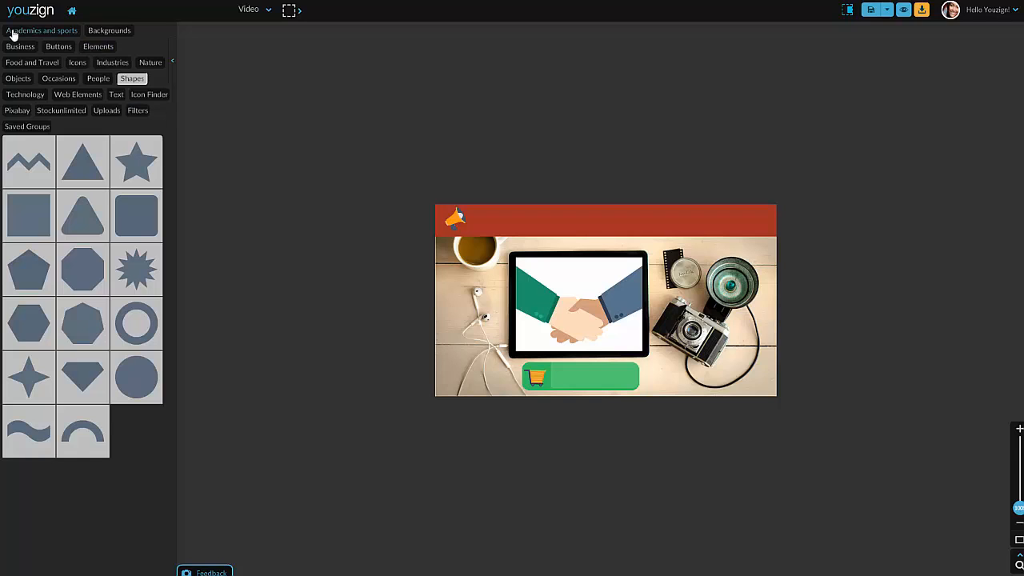
- Add a Subheadline text scaled to fit the red banner beside the megaphone, and replace its wording with "This is a headline at the top!"
left_click(116, 95)
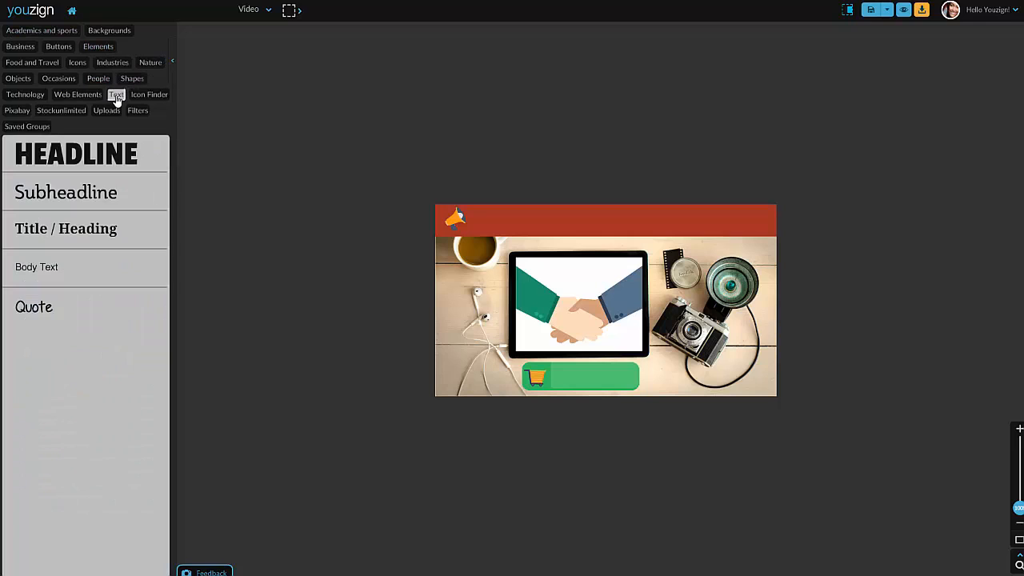
left_click(64, 196)
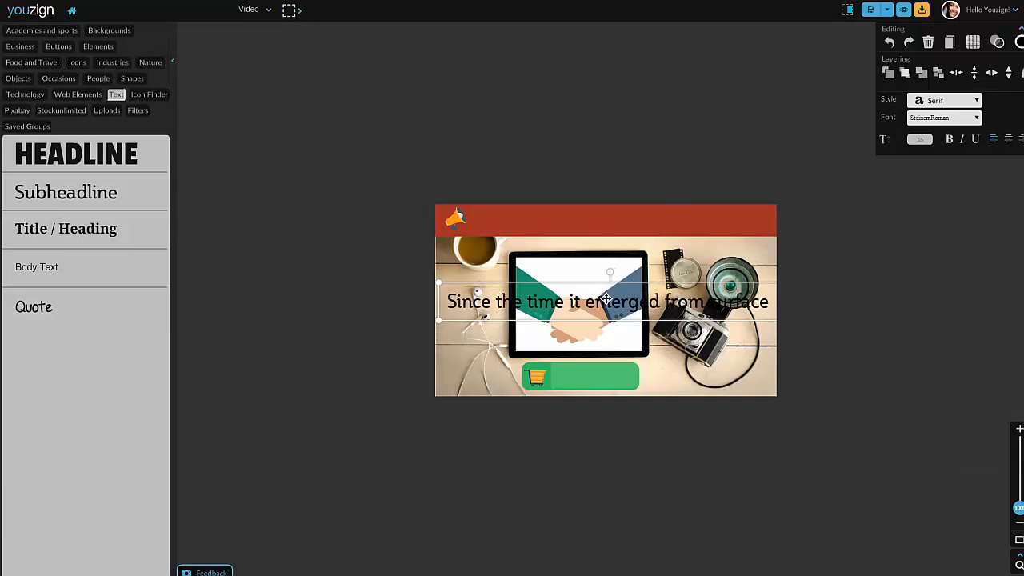
left_click_drag(606, 296, 643, 217)
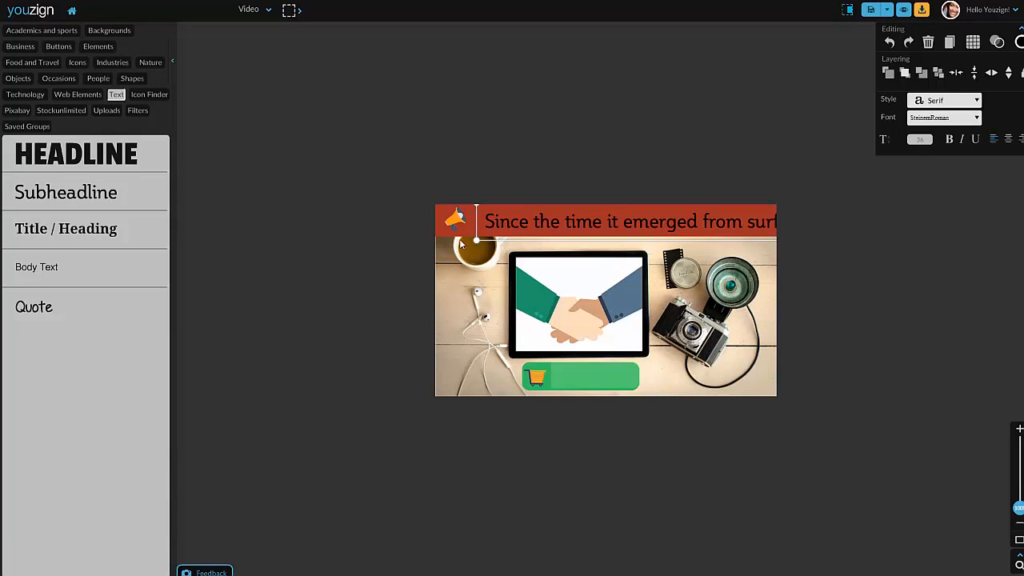
left_click_drag(478, 238, 539, 220)
double_click(539, 220)
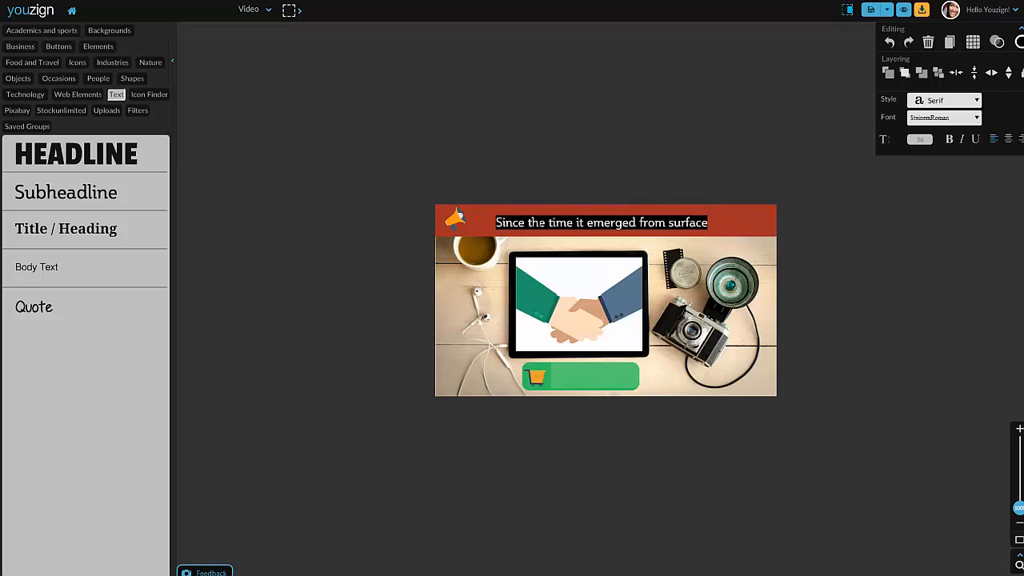
type("This is a headline at the top!")
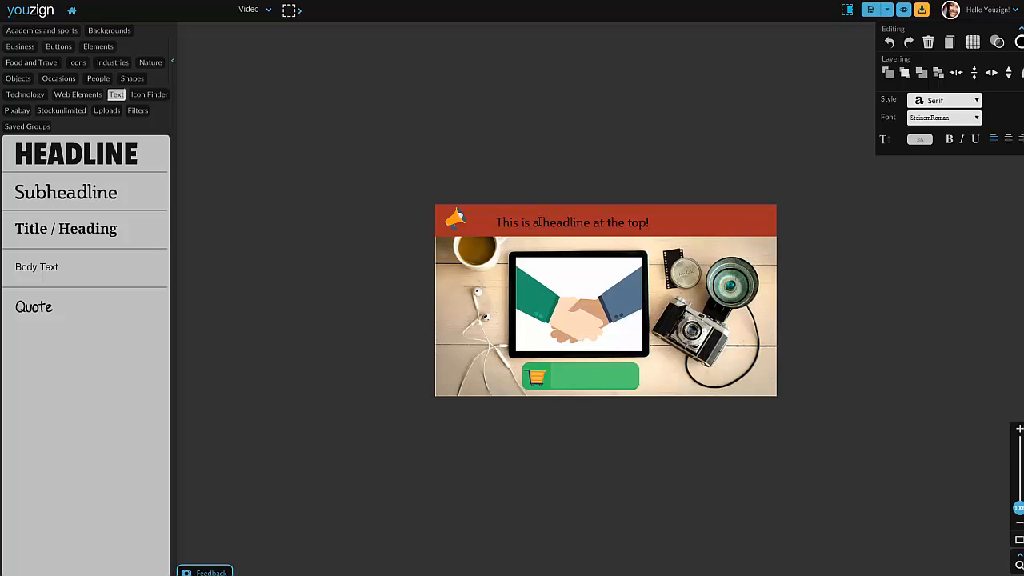
- Recolor the headline text in the red banner to white
triple_click(539, 223)
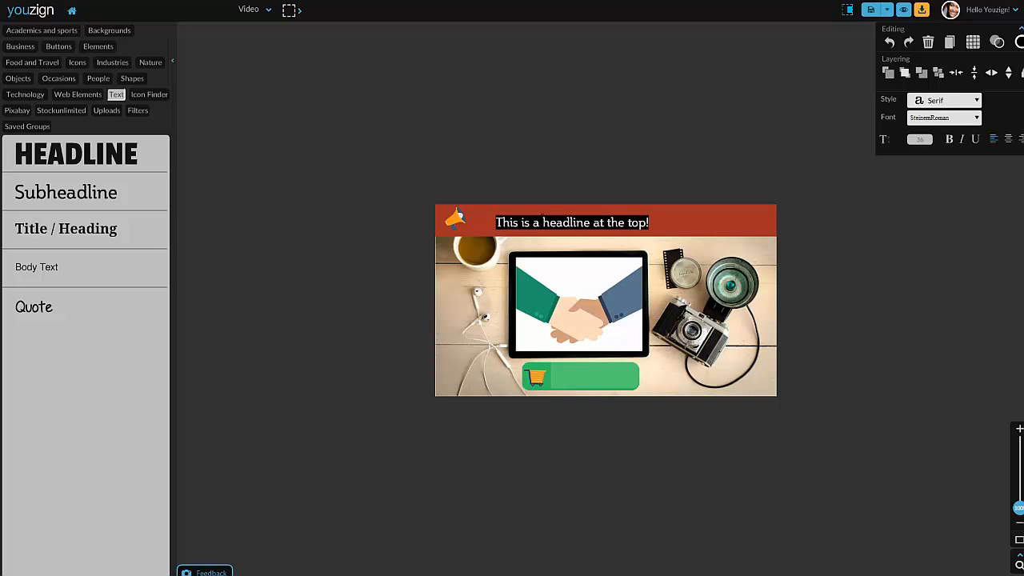
left_click(1019, 43)
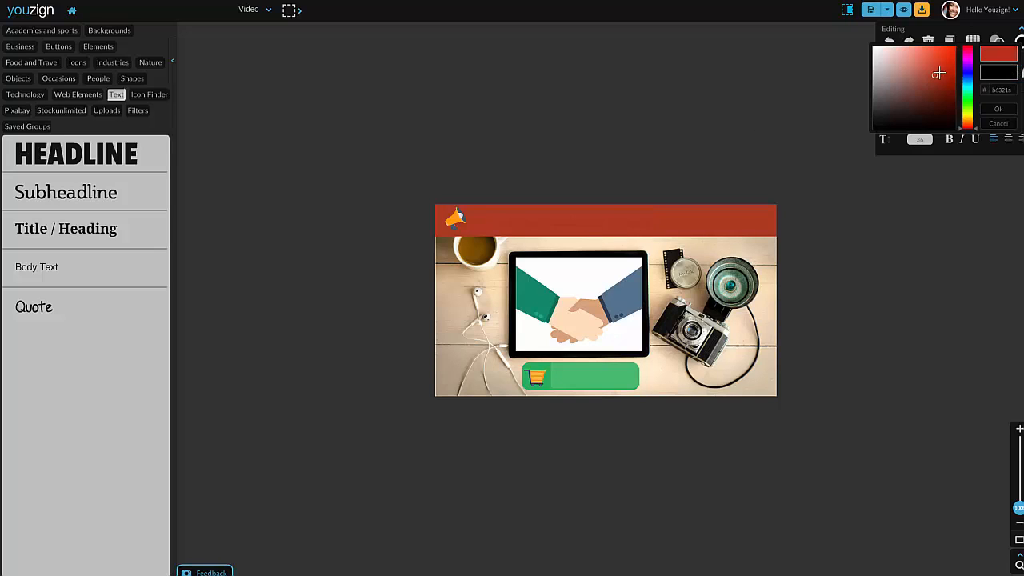
left_click(774, 99)
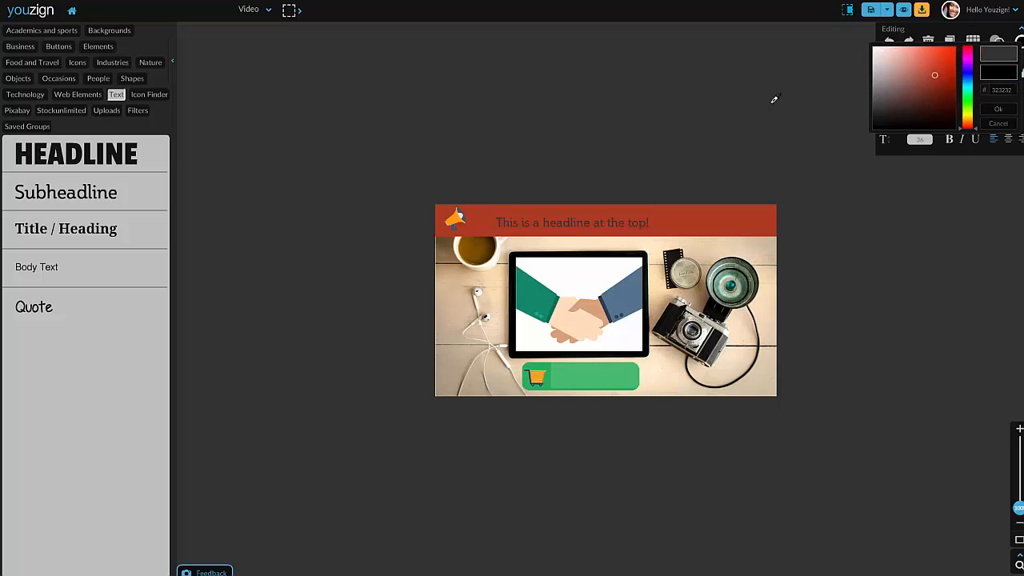
left_click(875, 46)
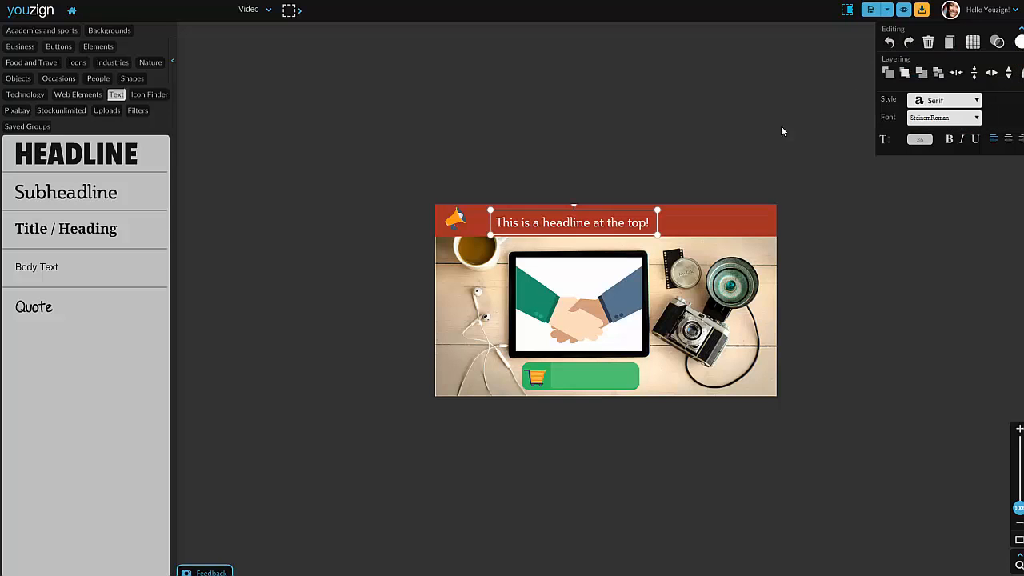
- Change the banner headline's font style to Sans Serif and its font to CodeLight
left_click(961, 118)
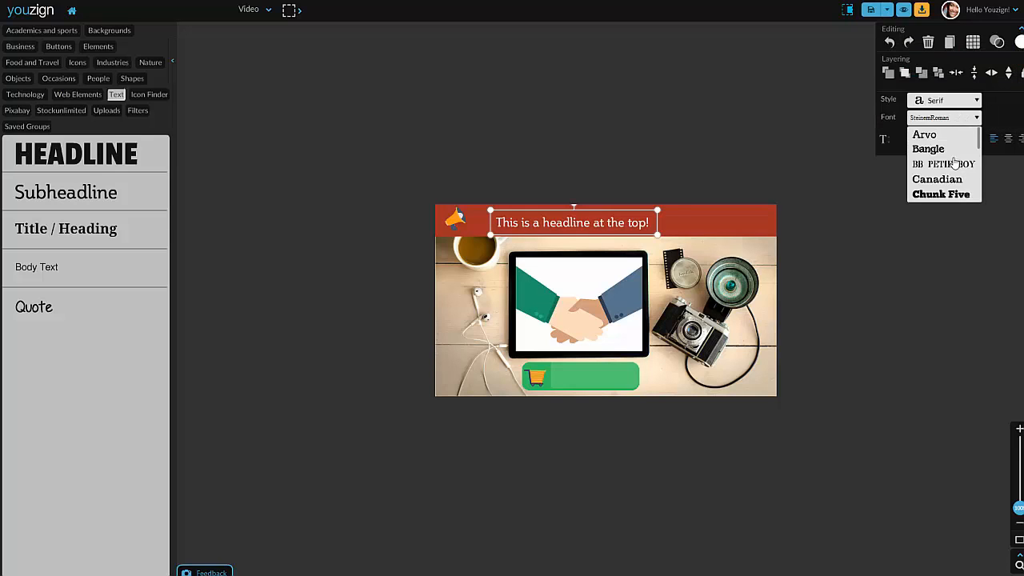
scroll(949, 158, "down", 3)
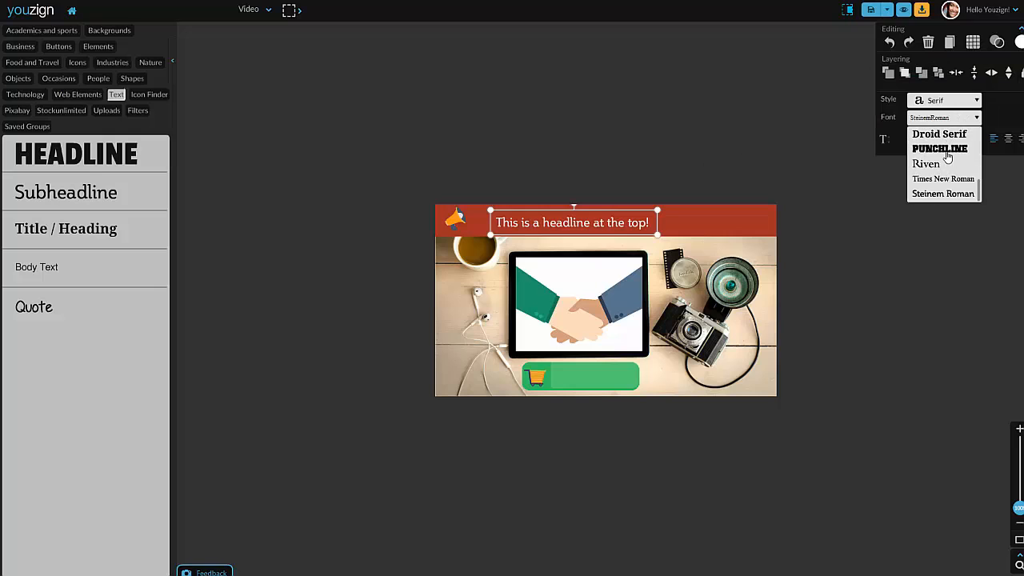
left_click(947, 101)
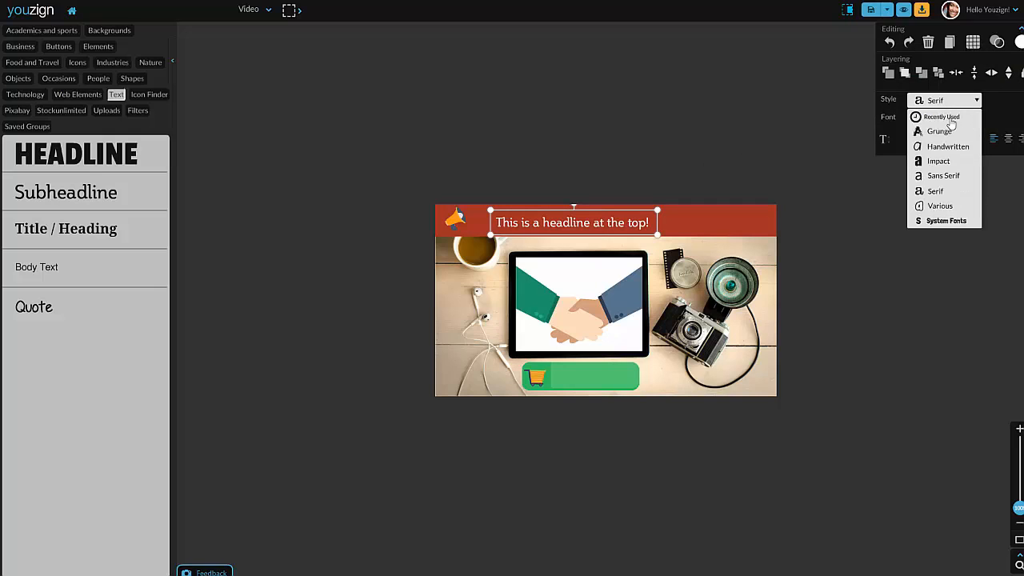
left_click(955, 177)
left_click(960, 118)
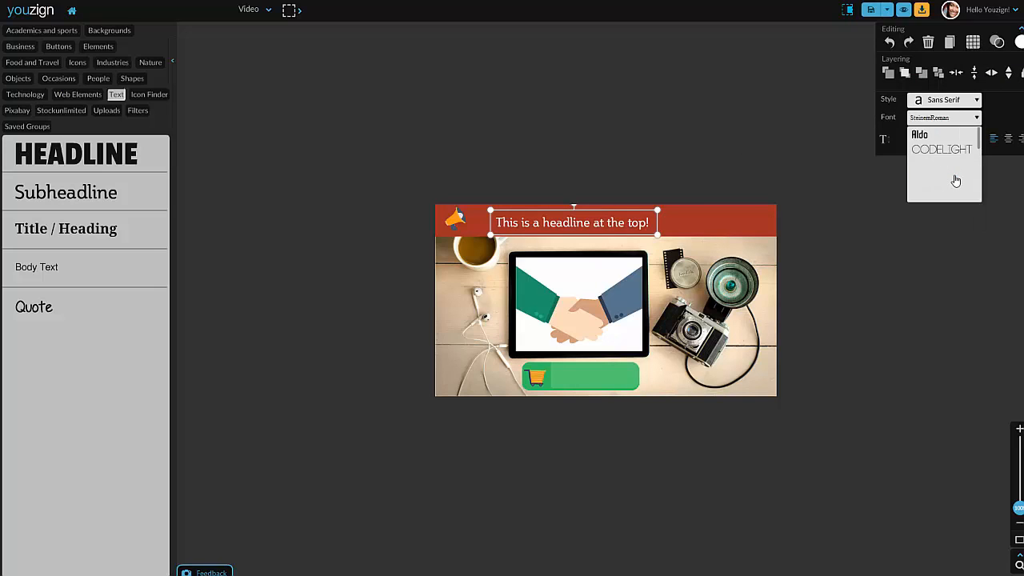
left_click(951, 150)
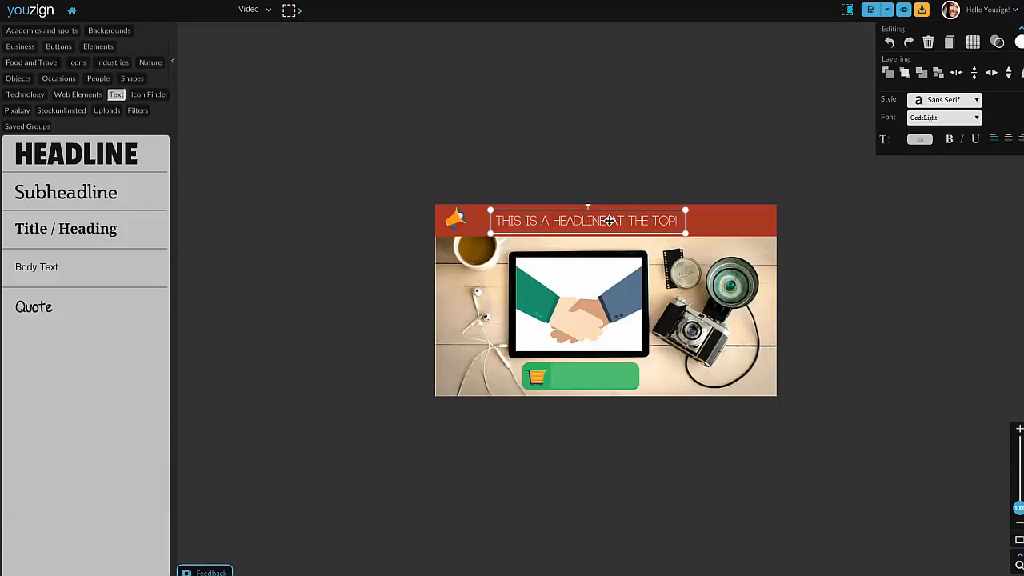
left_click(624, 149)
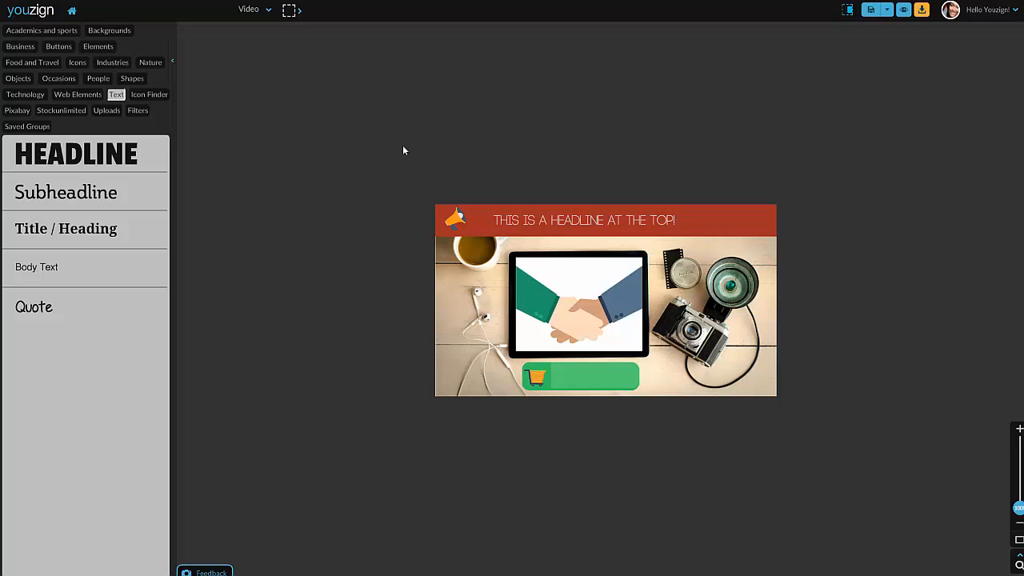
- Switch the design to a custom size of 1000 px wide by 1000 px high and resize the canvas
left_click(267, 15)
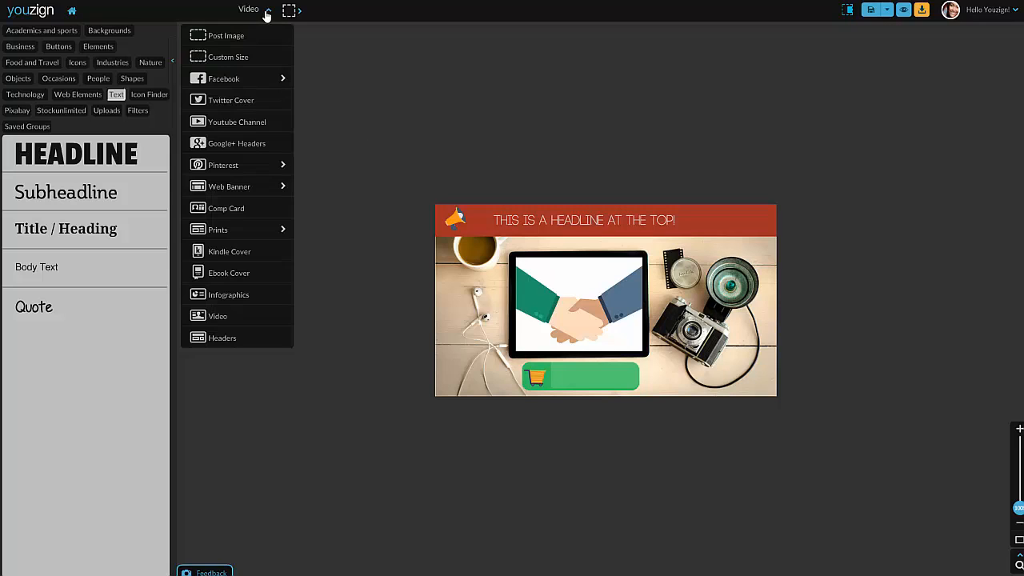
left_click(229, 61)
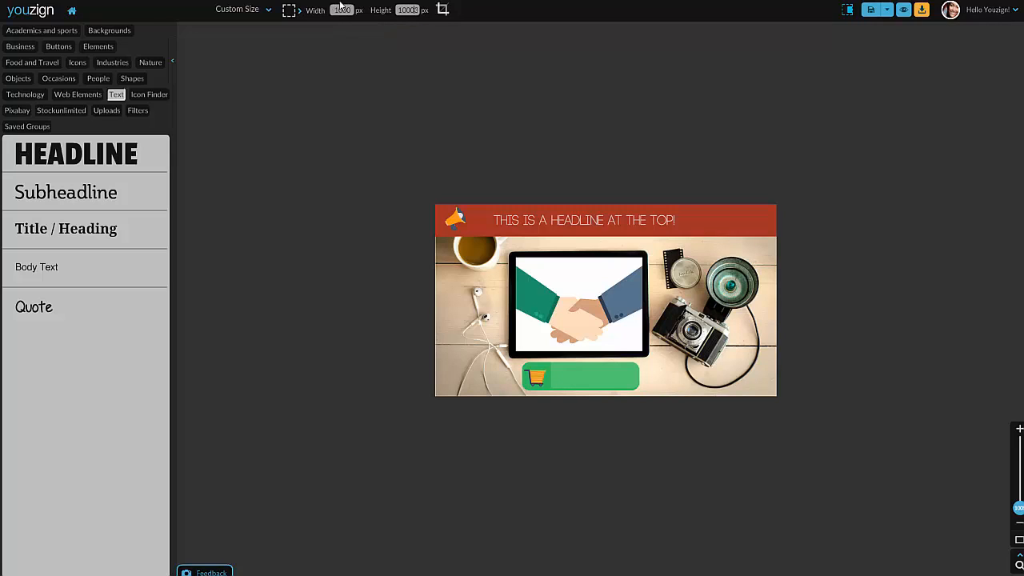
key("BackSpace")
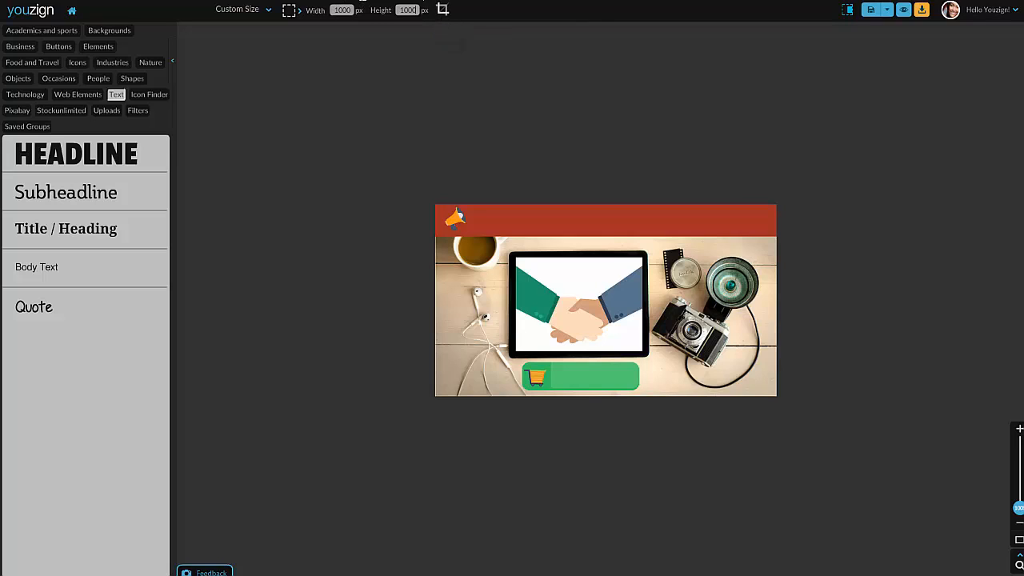
left_click(442, 8)
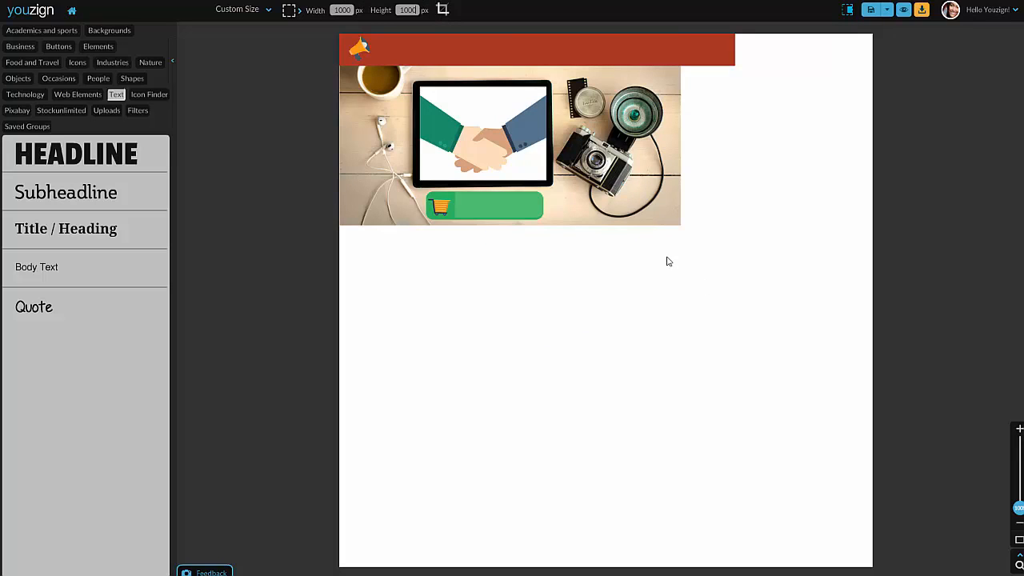
- Delete the handshake picture, desk photo, cart button, cart icon, red banner and megaphone, leaving the canvas blank
left_click(637, 207)
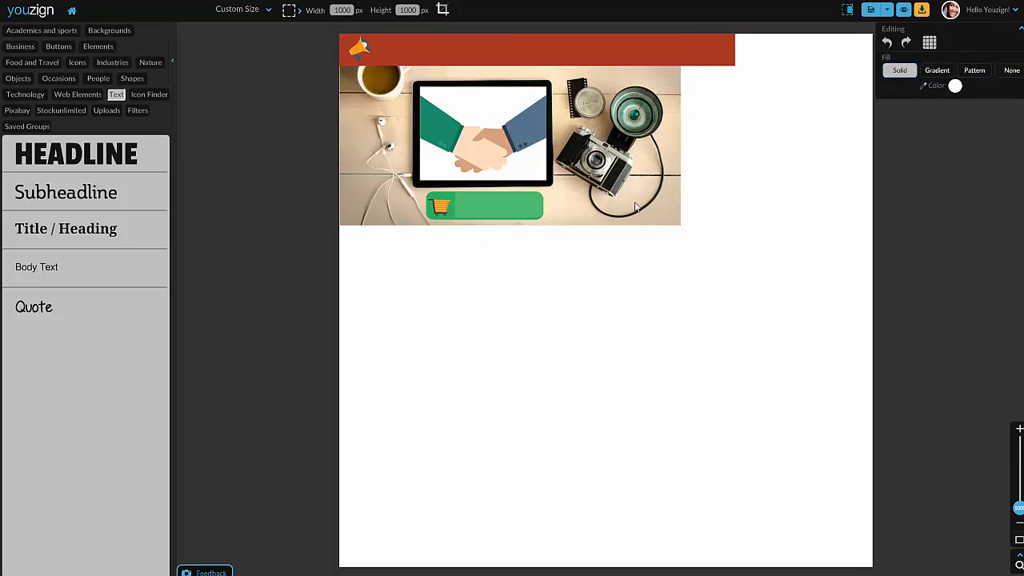
left_click(505, 132)
key("Delete")
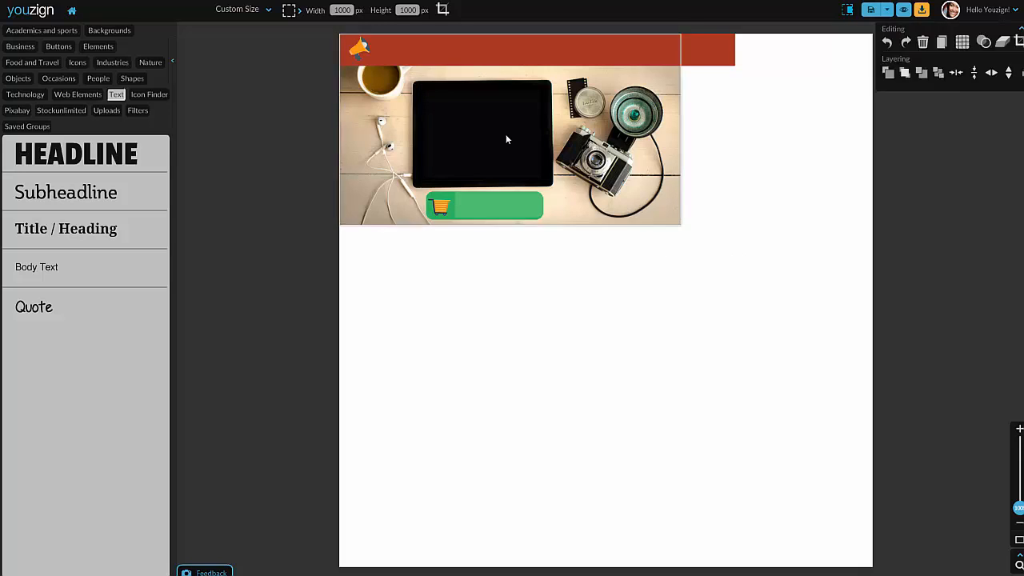
left_click(506, 139)
key("Delete")
left_click(496, 214)
key("Delete")
left_click(443, 205)
key("Delete")
left_click(361, 44)
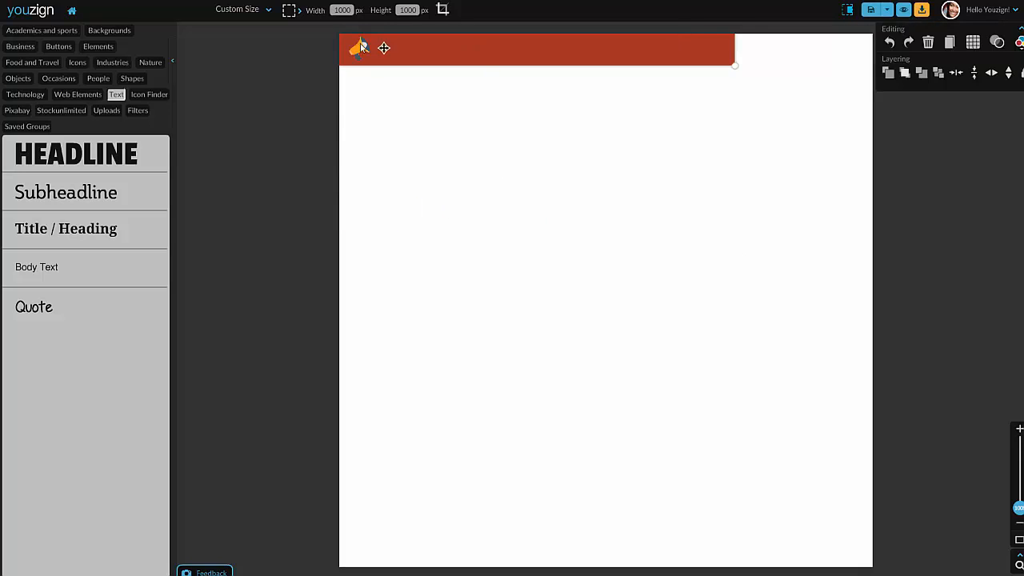
key("Delete")
left_click(356, 47)
key("Delete")
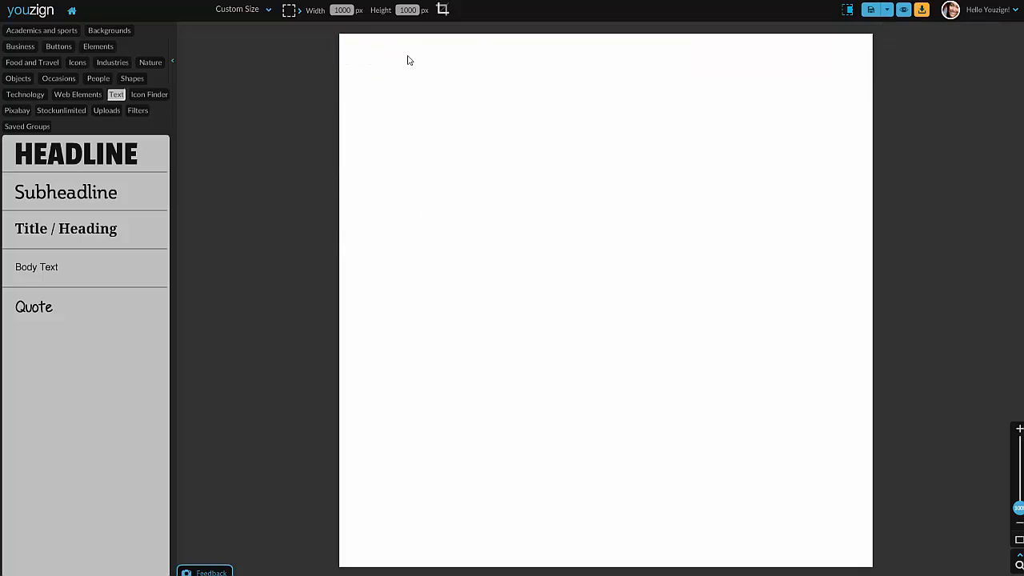
- Search the Stockunlimited image library for "prize"
left_click(70, 116)
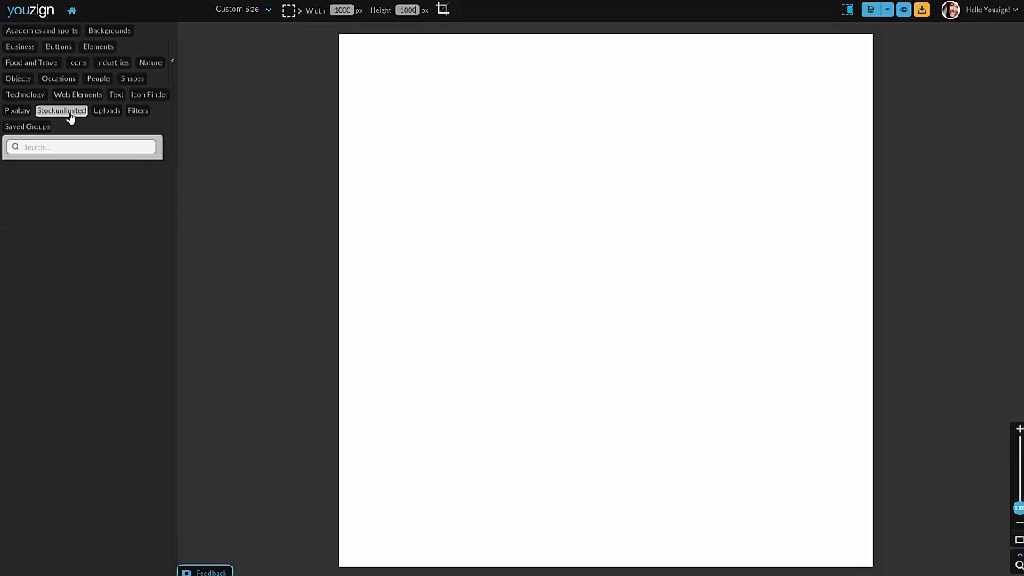
left_click(96, 144)
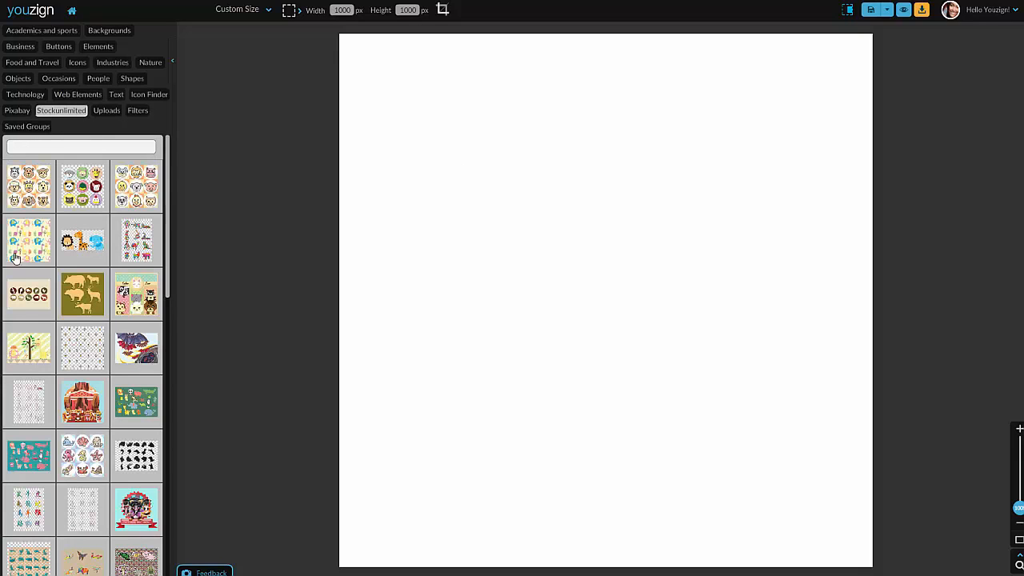
scroll(123, 313, "down", 3)
scroll(123, 313, "up", 3)
type("r")
type("riz")
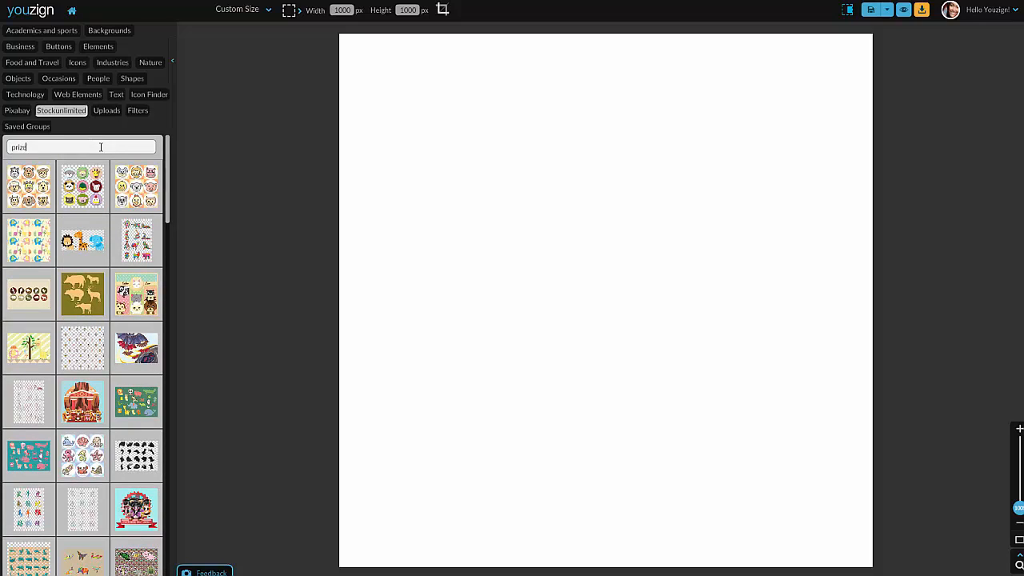
type("e")
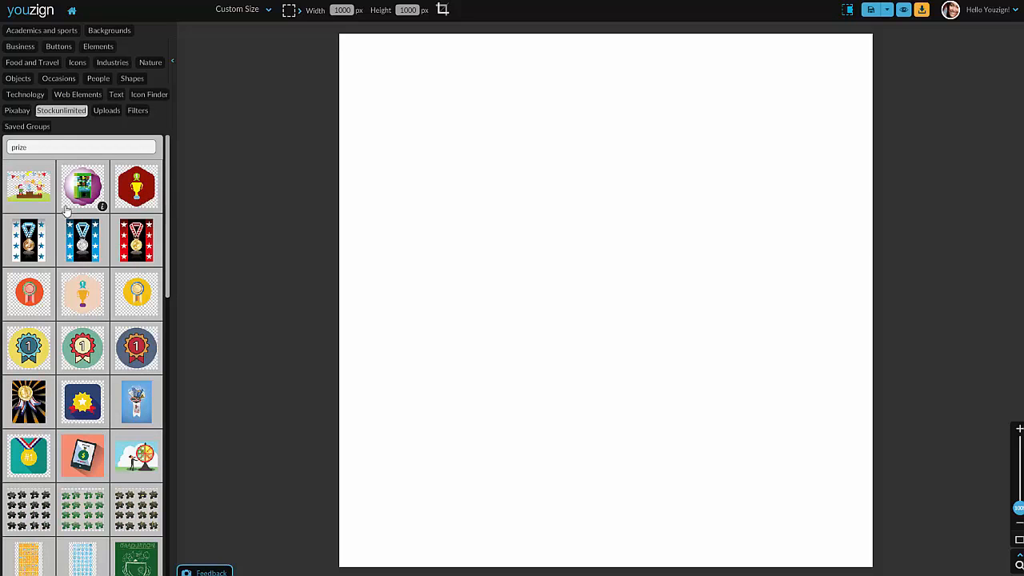
- Try the orange circular award ribbon from the prize results on the canvas, and delete it
left_click(30, 296)
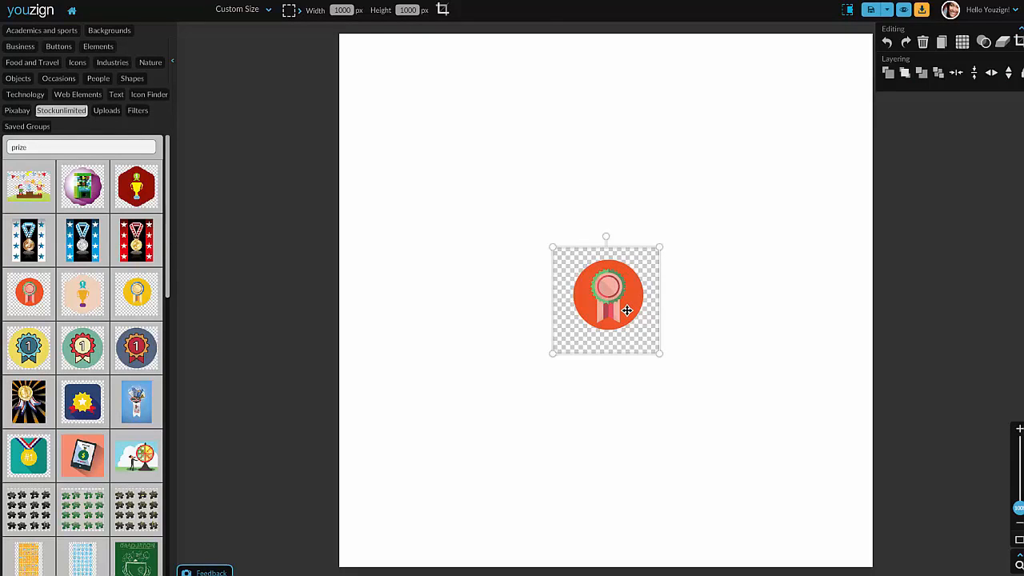
key("Delete")
scroll(103, 321, "down", 2)
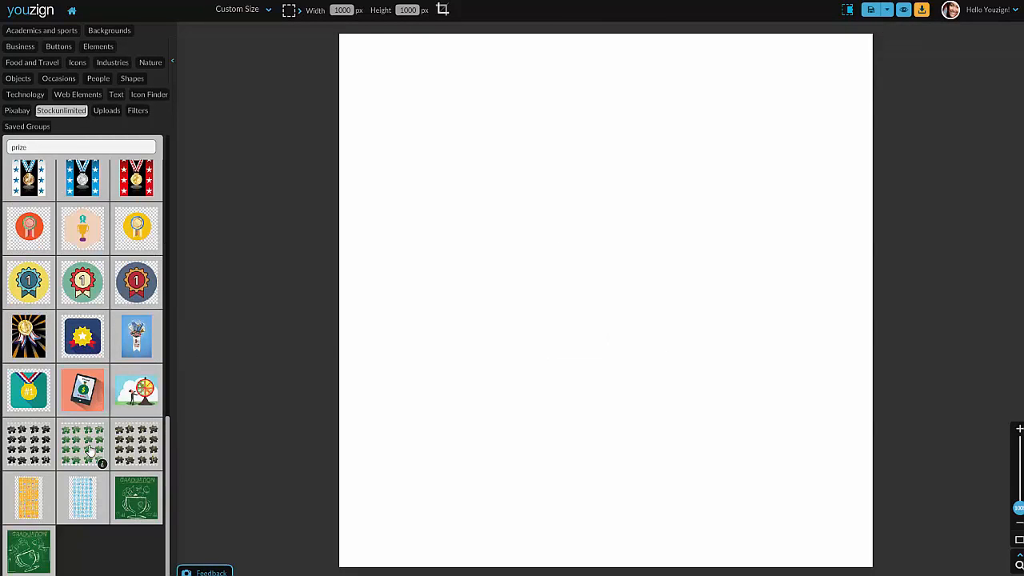
- Try the "You are the winner" tablet image near the canvas's upper-left corner at different sizes, and delete it
scroll(90, 455, "up", 2)
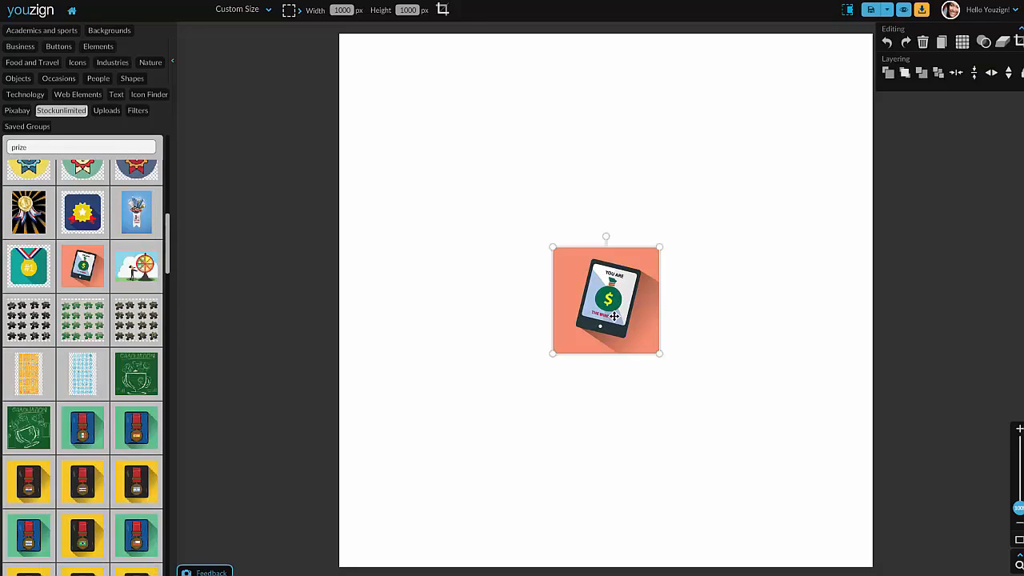
left_click_drag(614, 316, 437, 173)
left_click_drag(481, 216, 579, 269)
left_click_drag(508, 206, 530, 201)
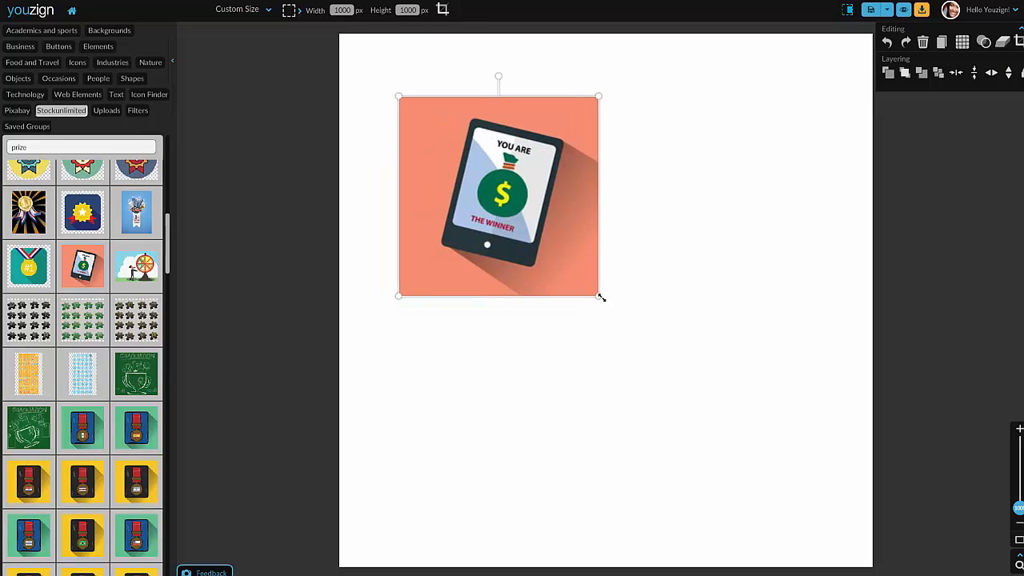
left_click_drag(602, 298, 530, 227)
left_click(578, 217)
left_click(486, 180)
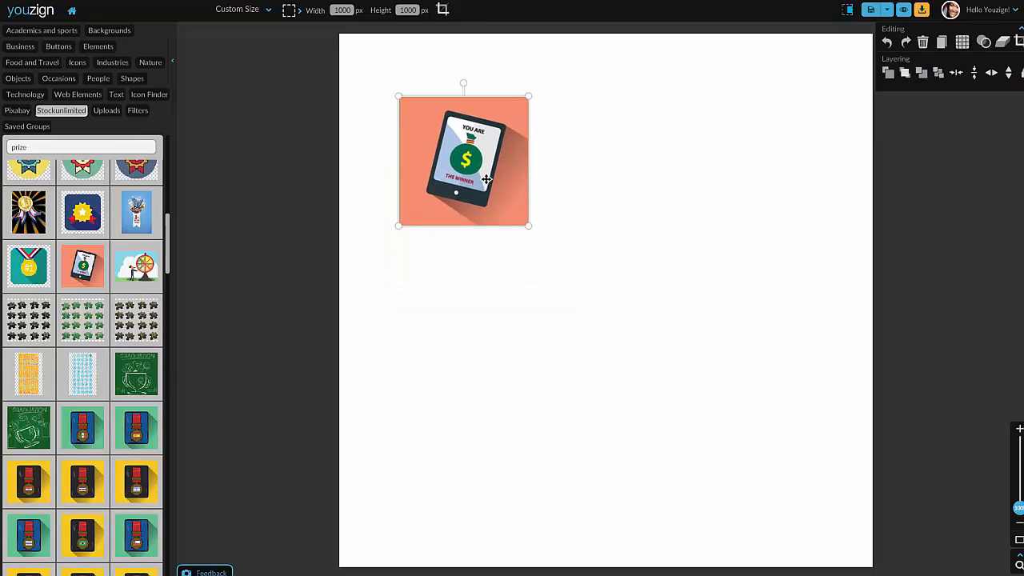
key("Delete")
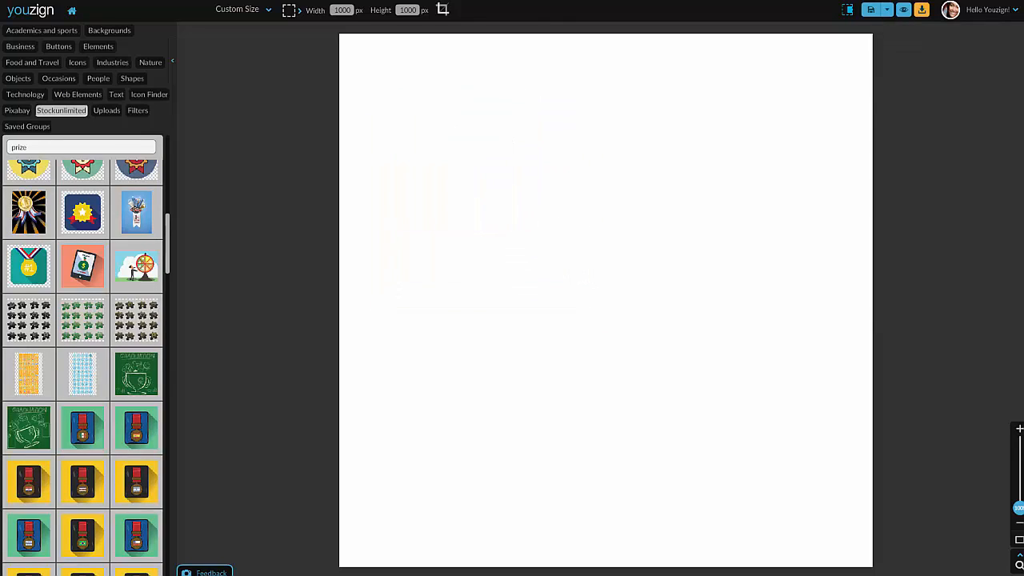
- Search the Pixabay image library for "beach" and browse through the resulting photos
left_click(16, 112)
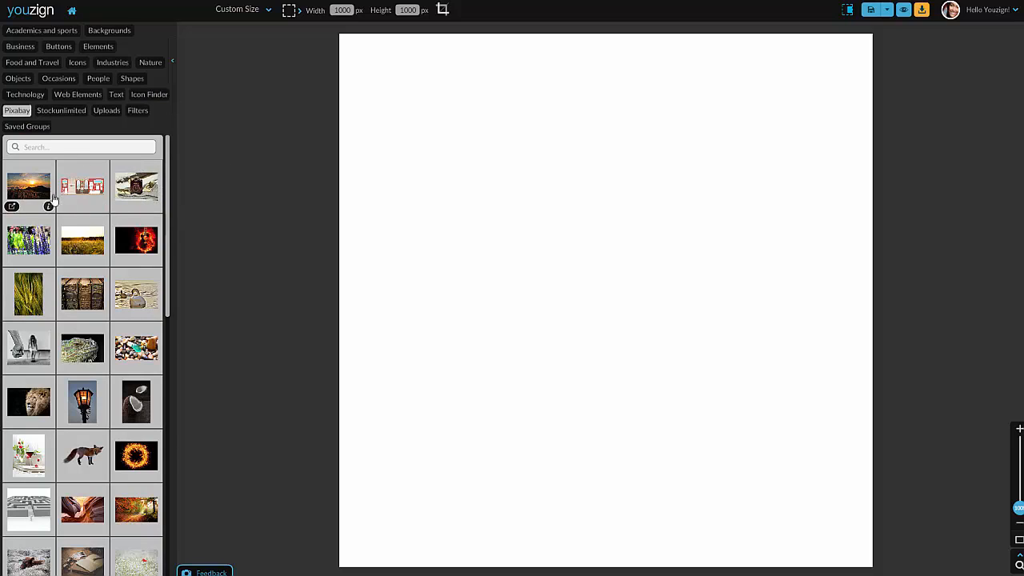
left_click(59, 145)
key("Return")
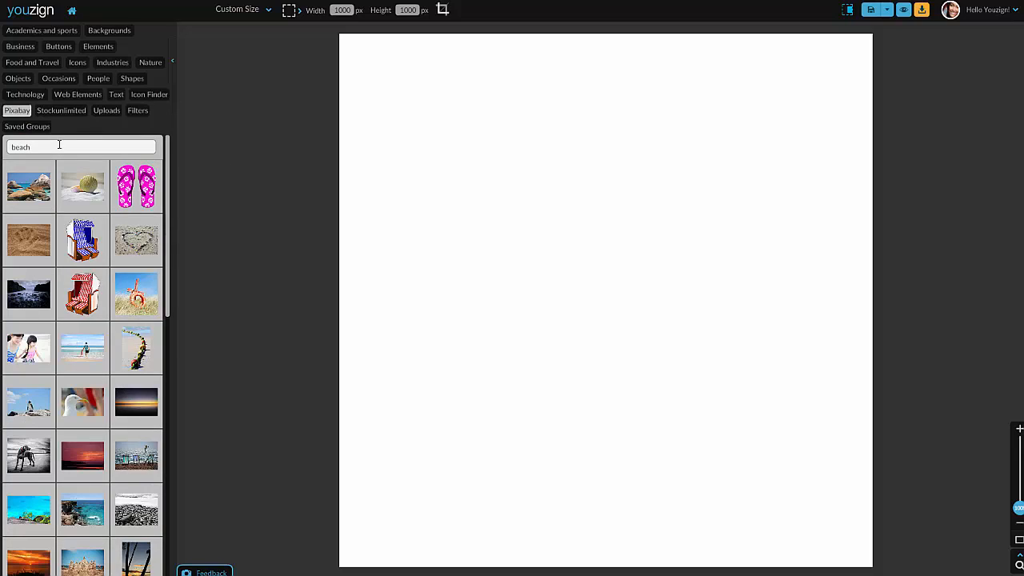
scroll(96, 344, "down", 3)
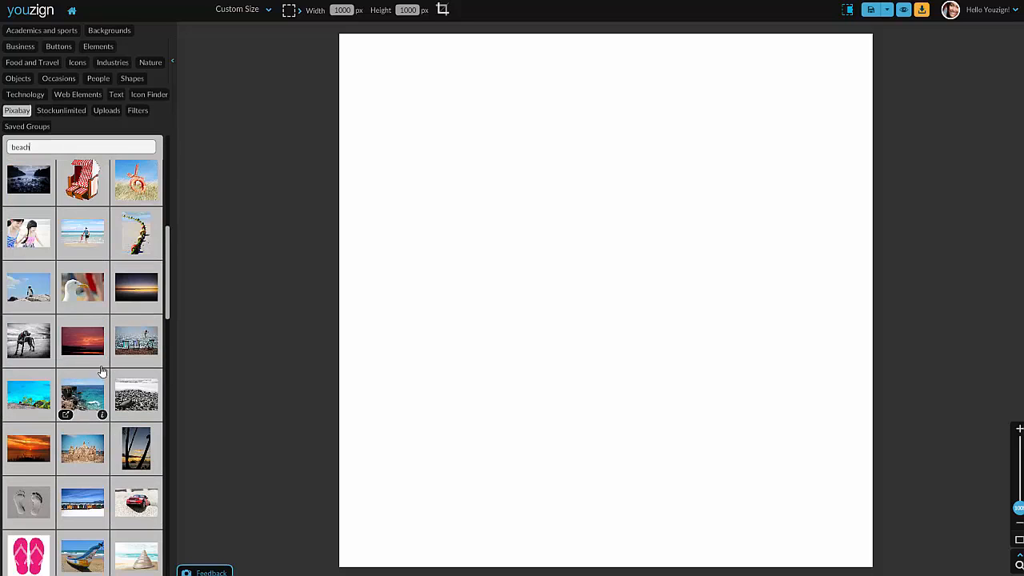
scroll(101, 370, "down", 5)
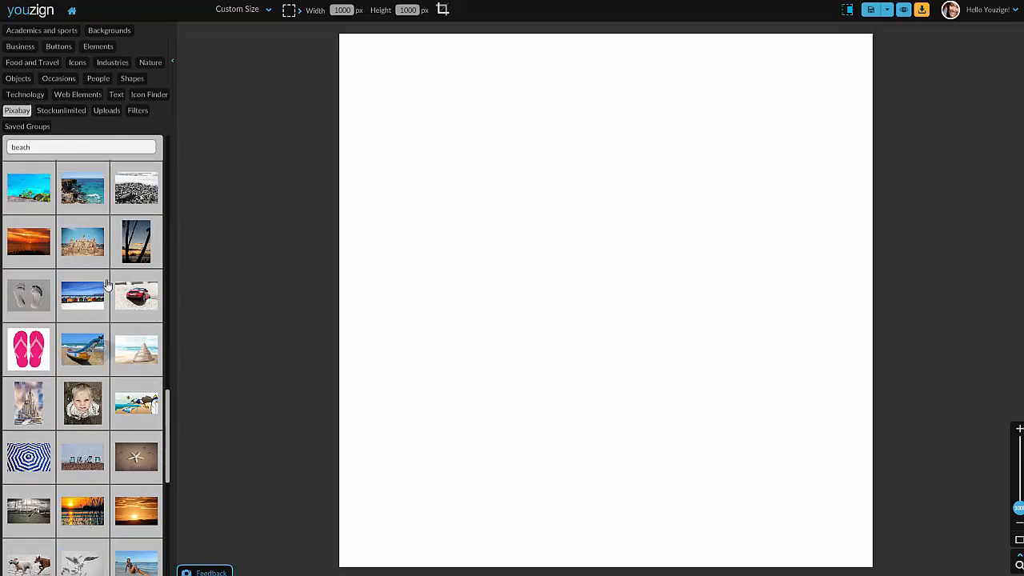
scroll(100, 320, "down", 8)
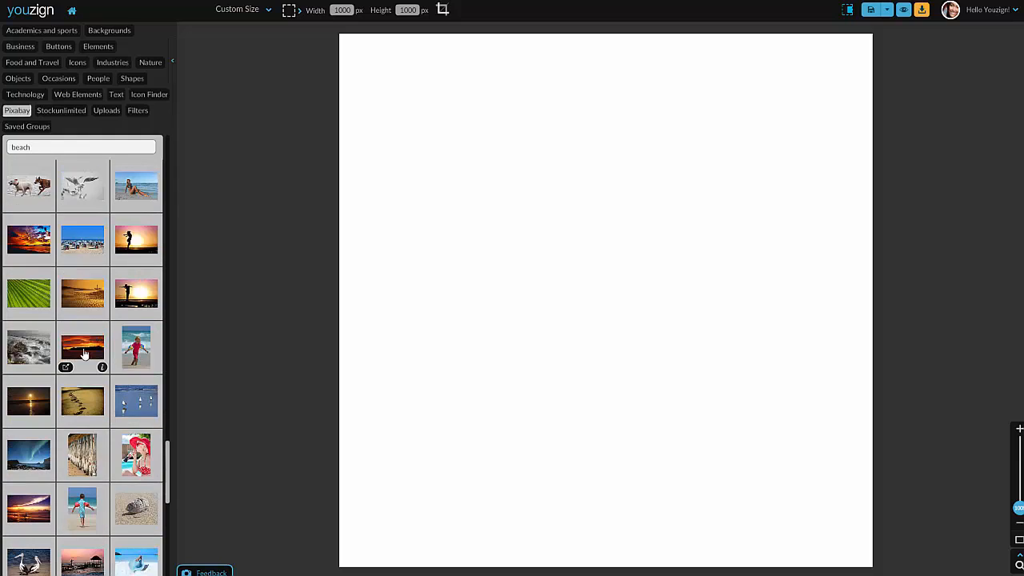
- Search Pixabay for "tropical" images instead of beach ones
left_click(71, 149)
key("ctrl+a")
type("tropical")
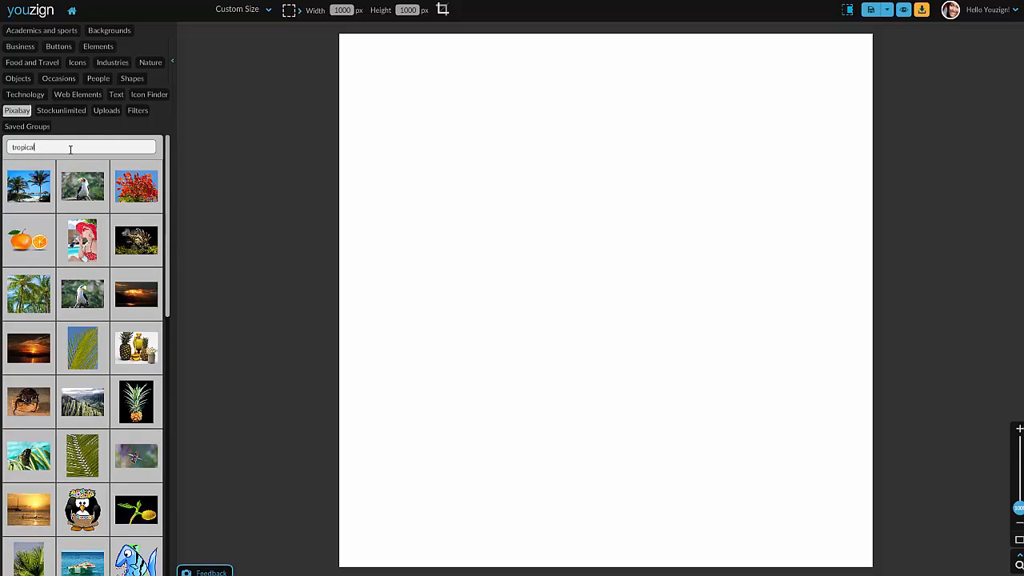
scroll(68, 200, "down", 1)
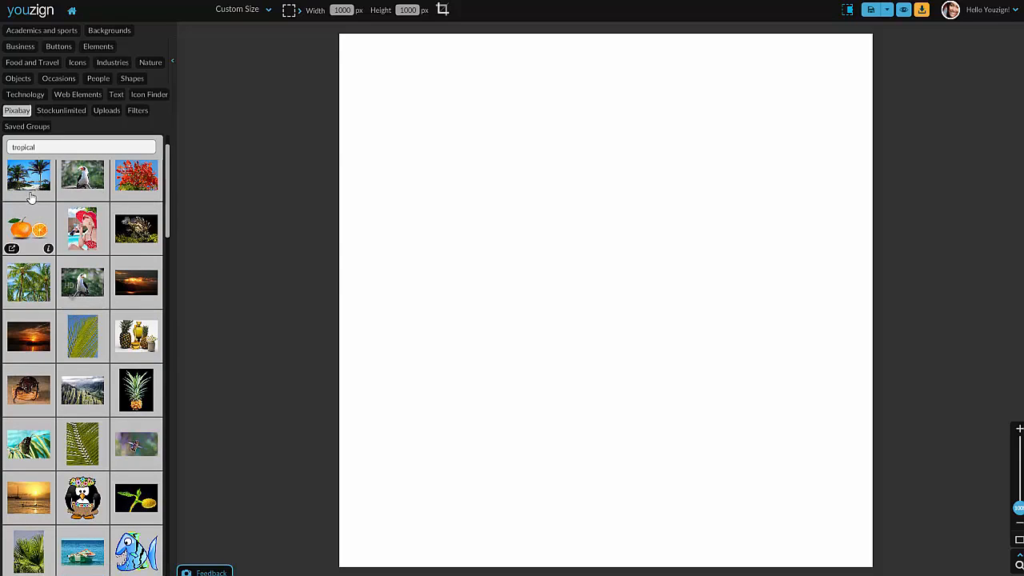
- Place the tropical palm beach photo on the canvas, enlarge it to the canvas's top edge and shift it to the right
left_click(29, 180)
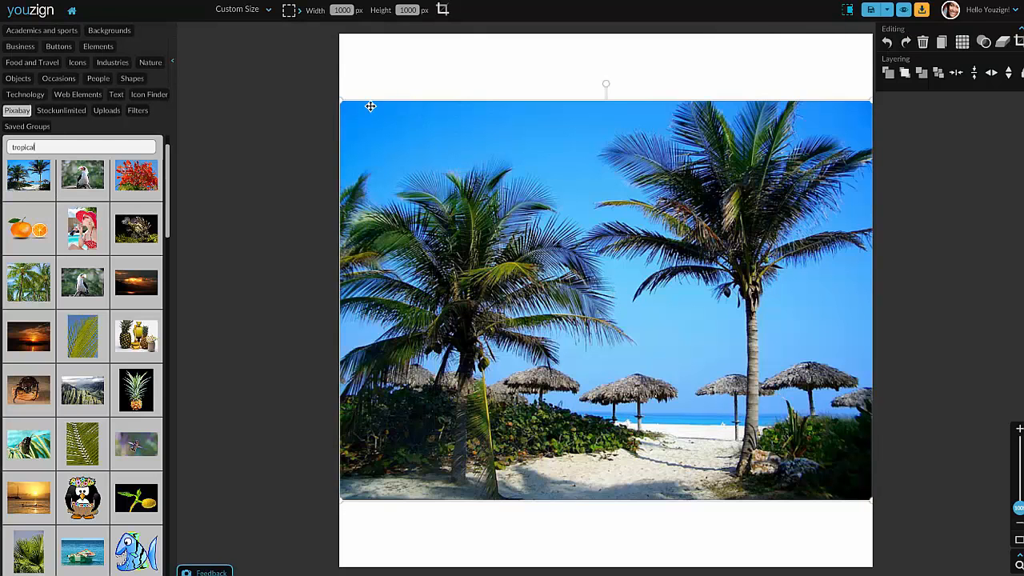
left_click_drag(342, 103, 340, 34)
left_click_drag(588, 240, 623, 237)
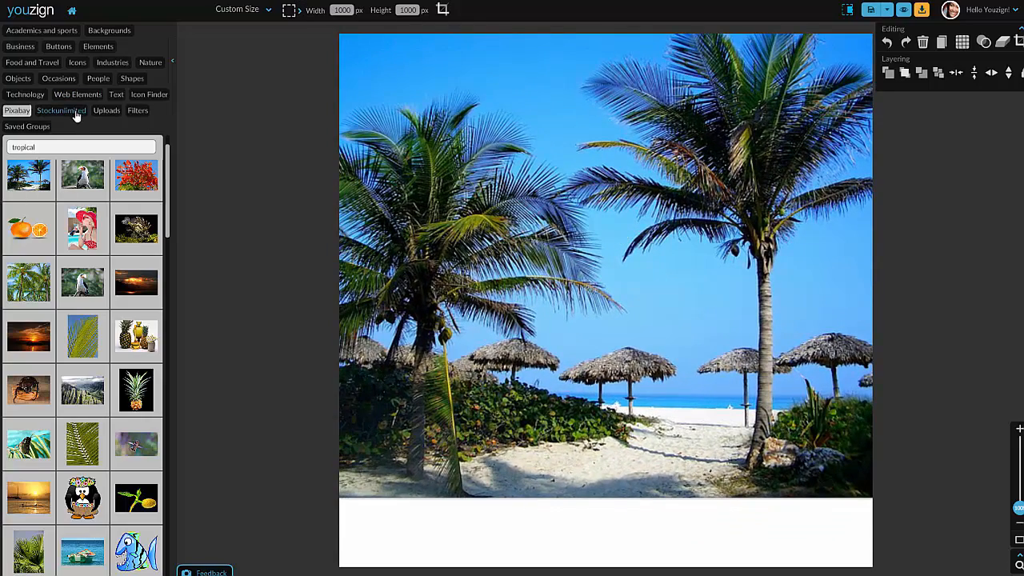
- Add the square Facebook icon, the blue Twitter bird and the square Twitter icon from Icon Finder to the canvas
left_click(152, 96)
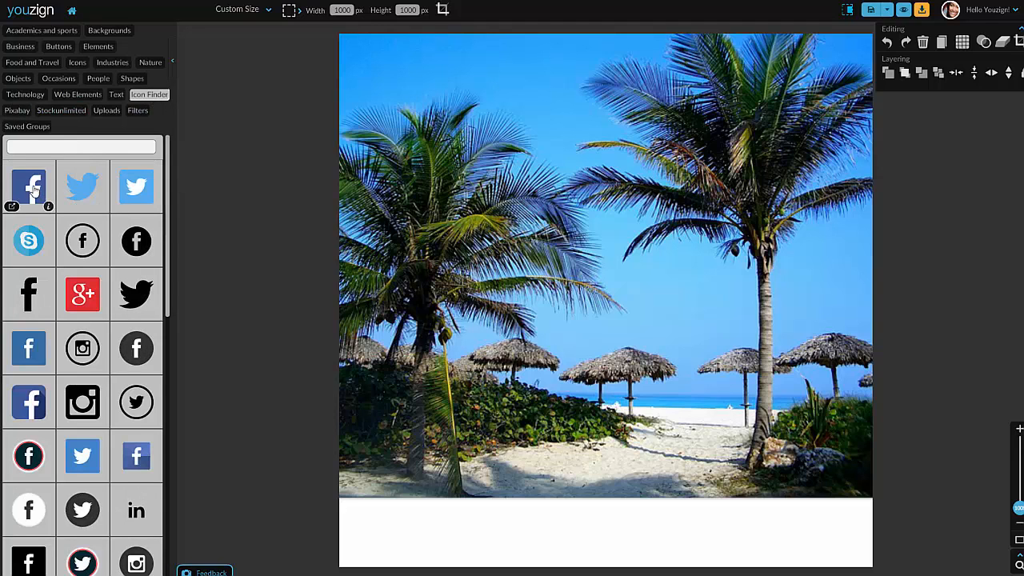
left_click(103, 187)
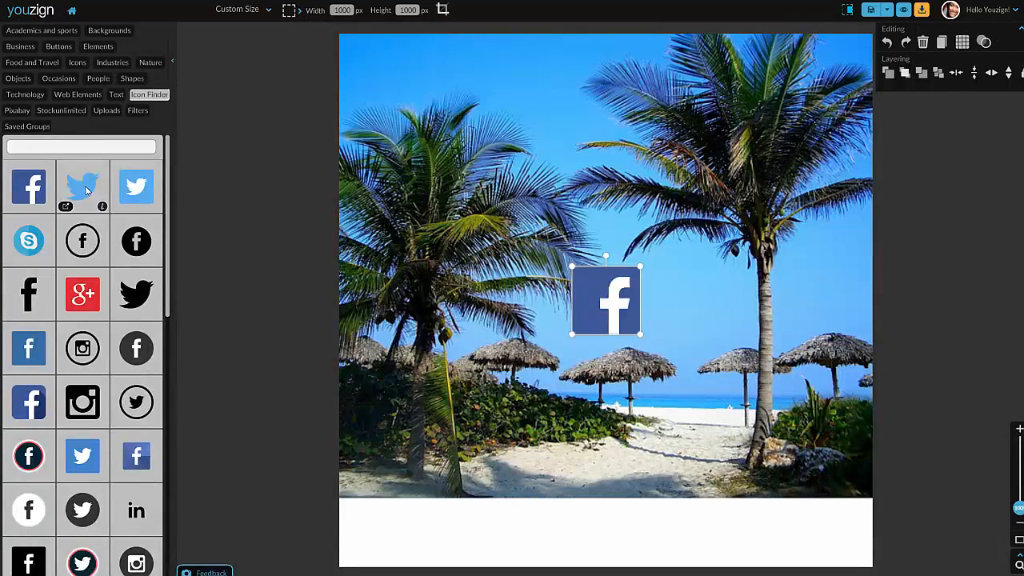
left_click(87, 192)
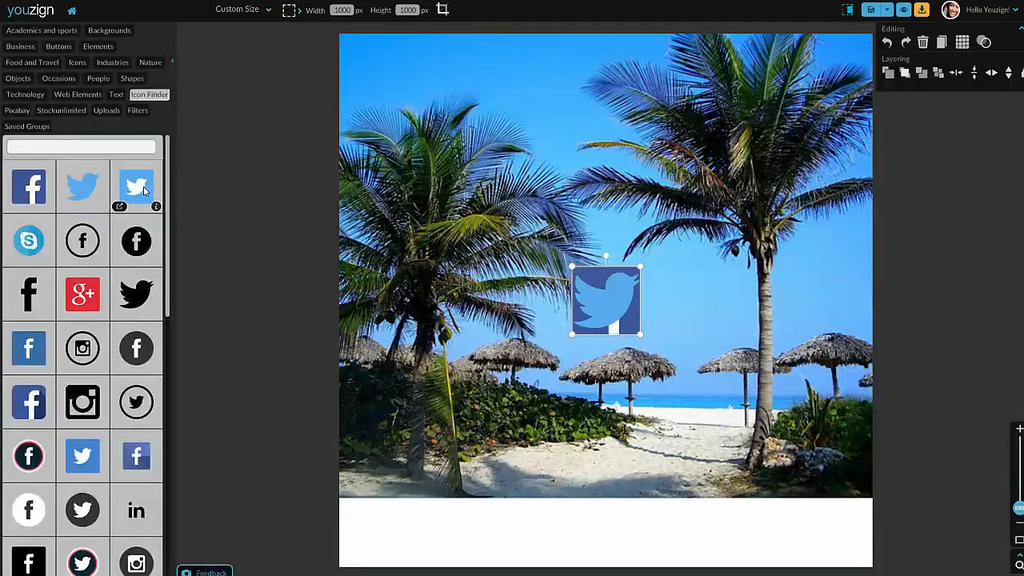
left_click(143, 191)
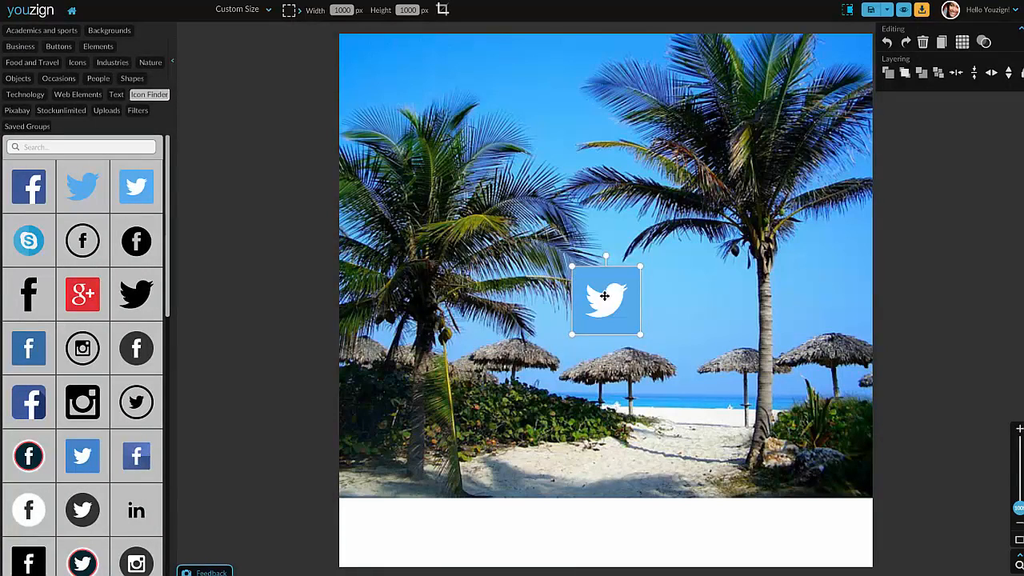
- Spread the three social icons into a column over the left palm tree, Facebook above the Twitter bird and the square Twitter icon
left_click_drag(604, 300, 477, 360)
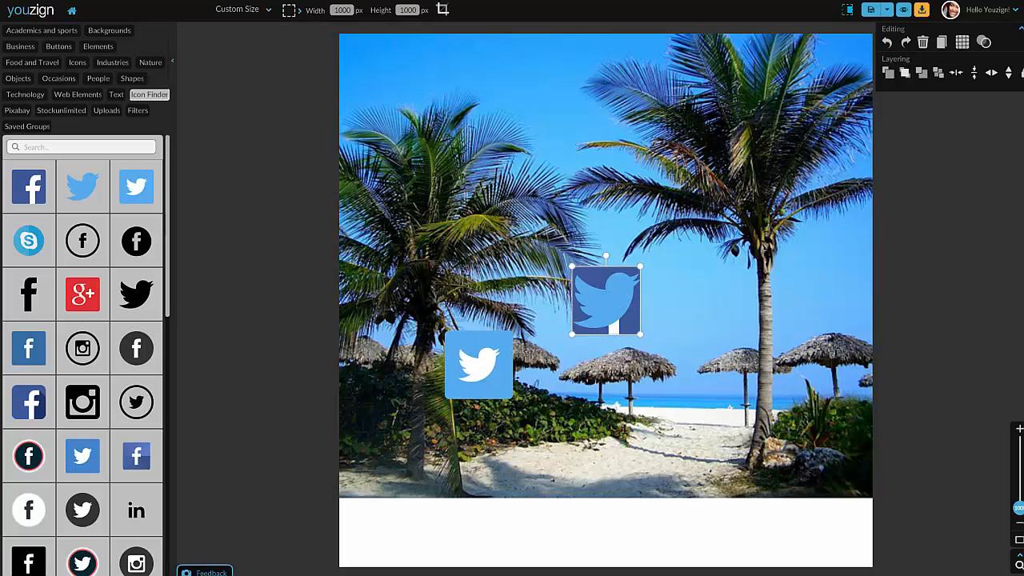
left_click_drag(619, 302, 481, 292)
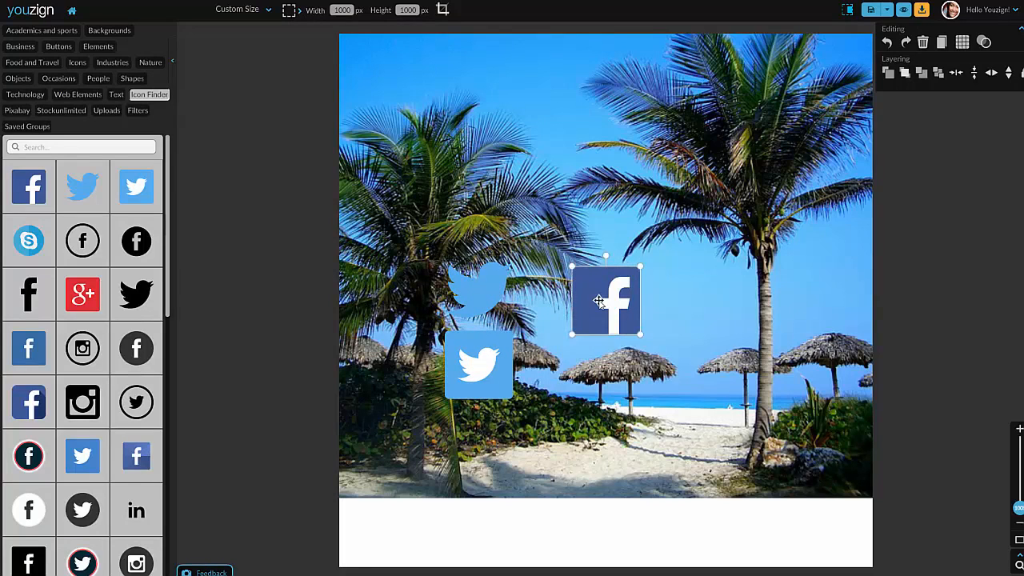
left_click_drag(603, 302, 483, 225)
left_click(617, 284)
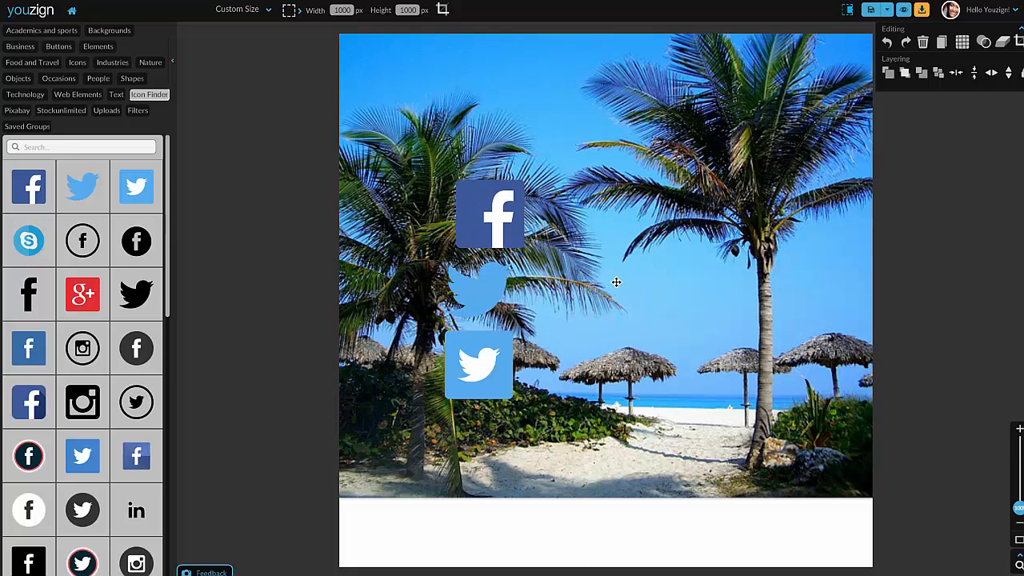
scroll(107, 464, "down", 1)
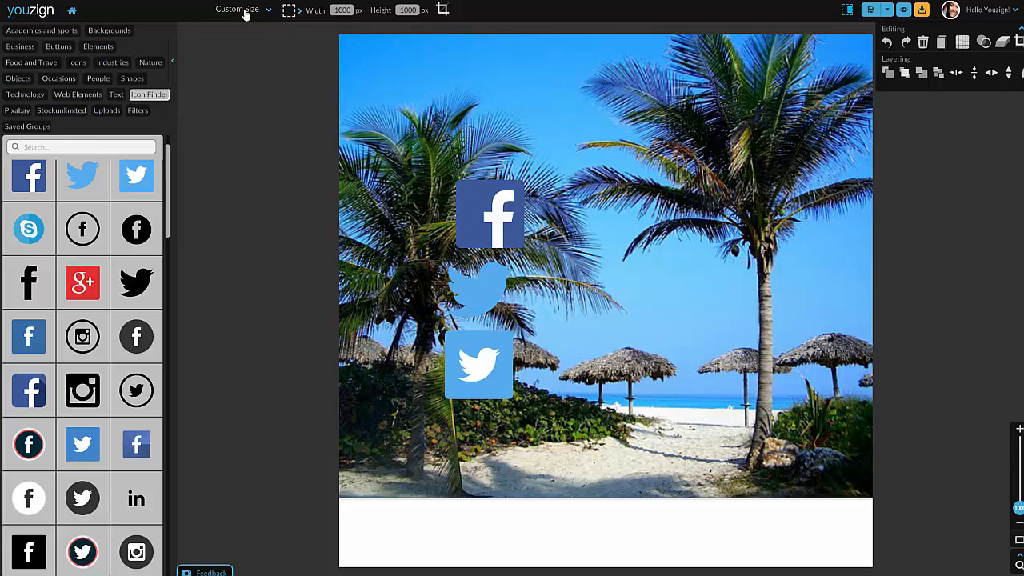
- Leave the canvas, filter the template library to Ebook Cover, and open the "14 Rare Sources" template for editing
left_click(71, 13)
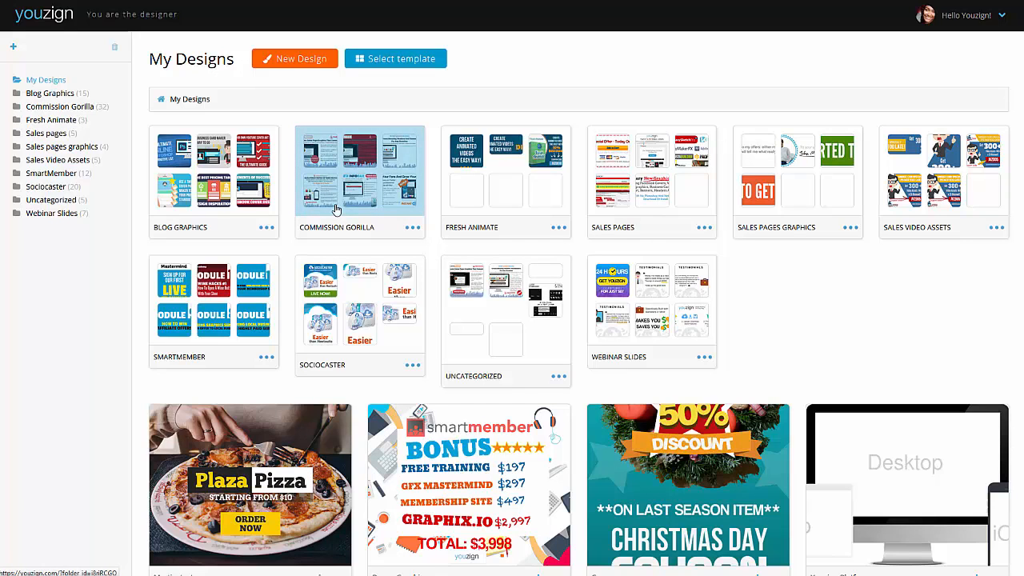
left_click(395, 59)
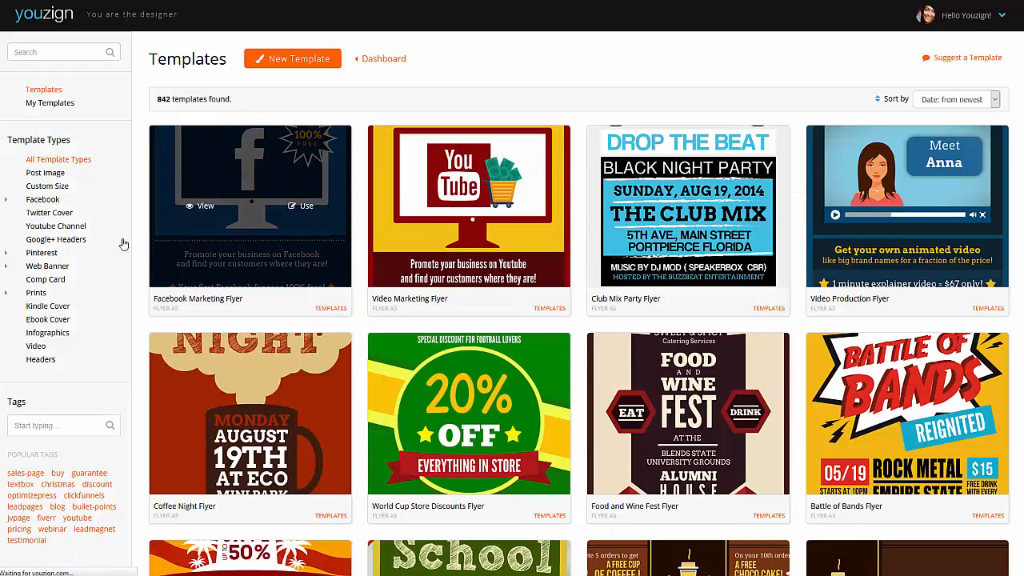
left_click(46, 321)
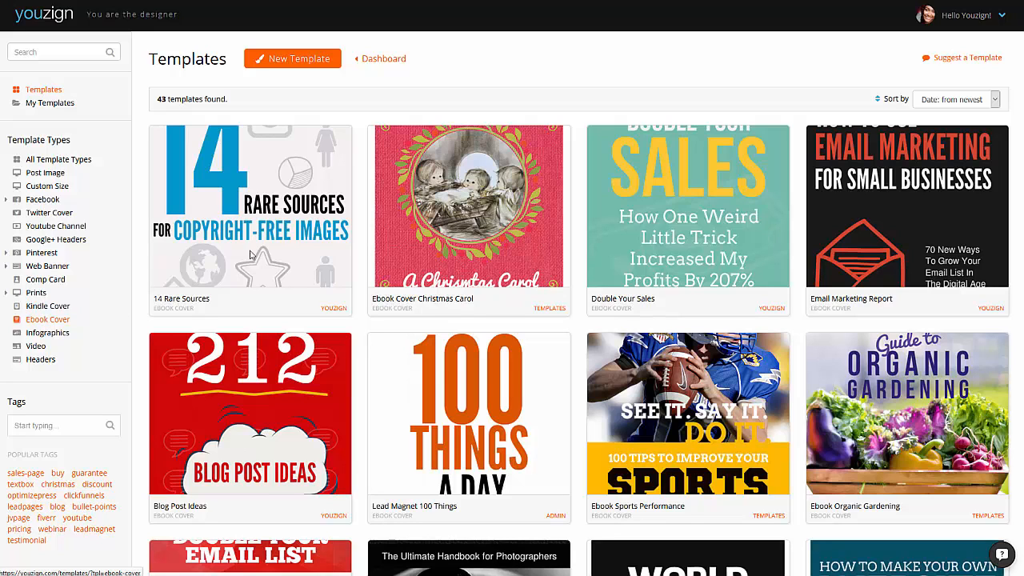
mouse_move(229, 211)
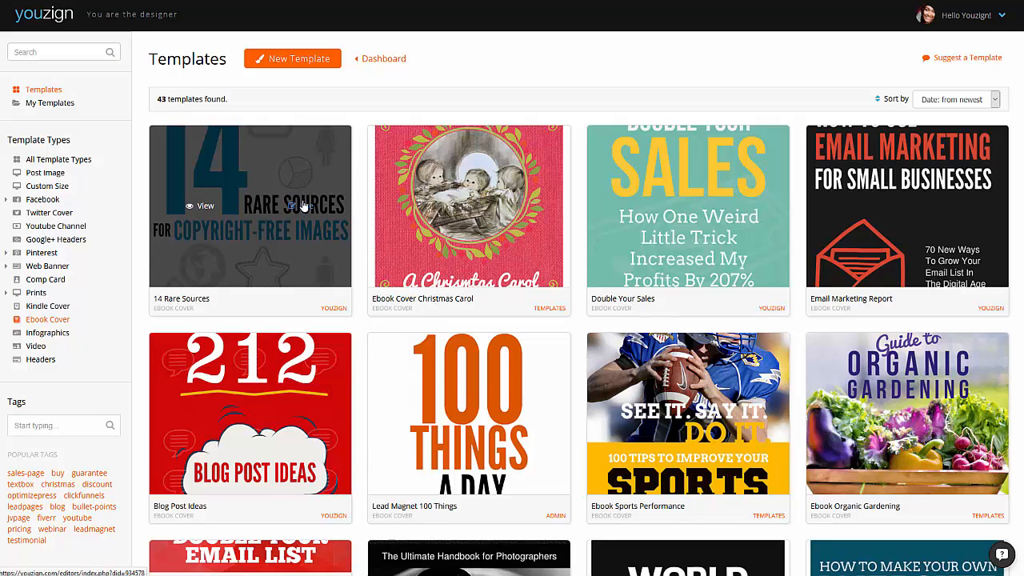
left_click(304, 209)
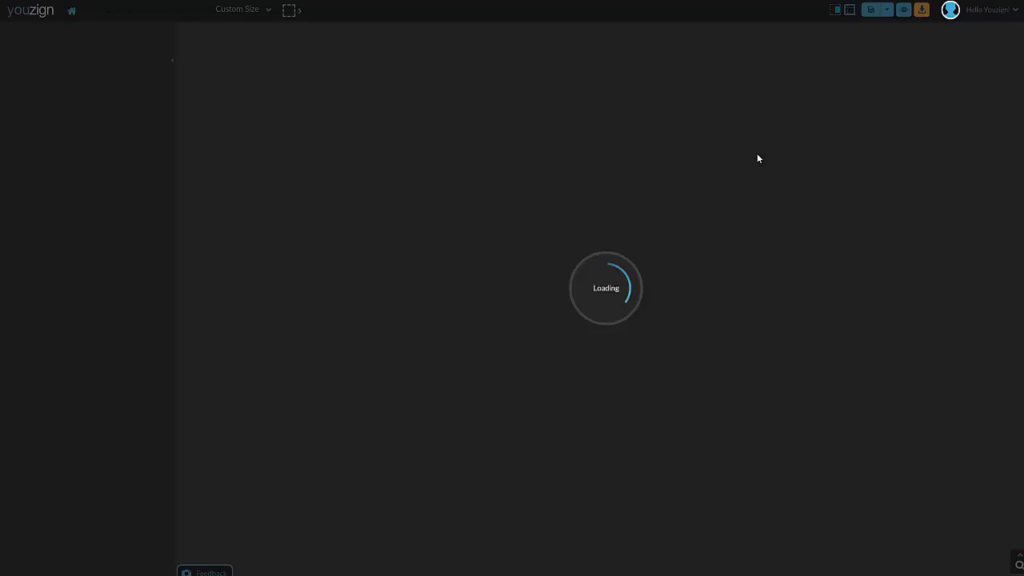
left_click(727, 314)
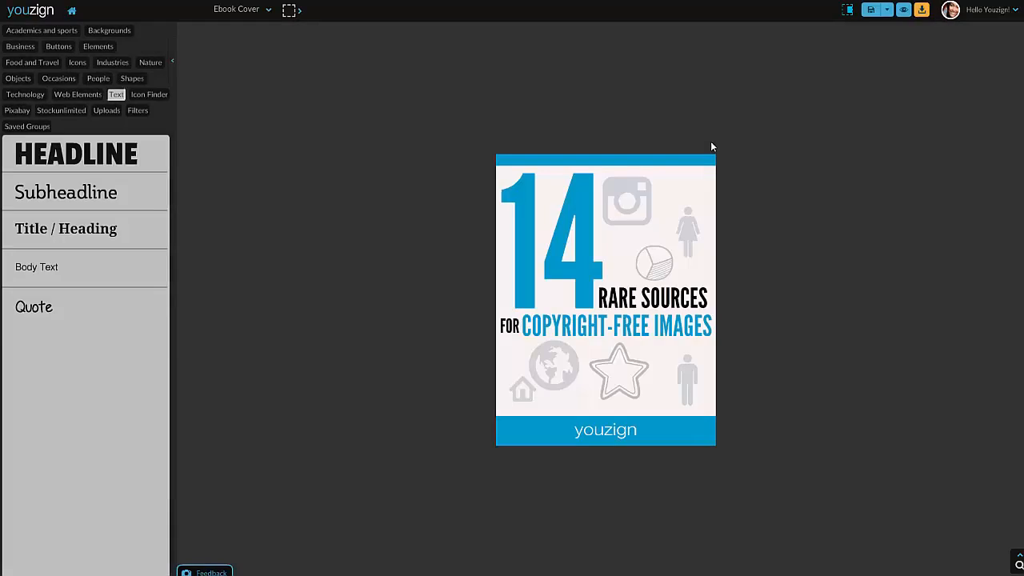
- Move the large "14" to the cover's left edge, and try selecting the star, globe and house icons
mouse_move(574, 239)
left_mouse_down()
mouse_move(615, 266)
mouse_move(592, 242)
mouse_move(568, 248)
left_mouse_up()
left_click(623, 376)
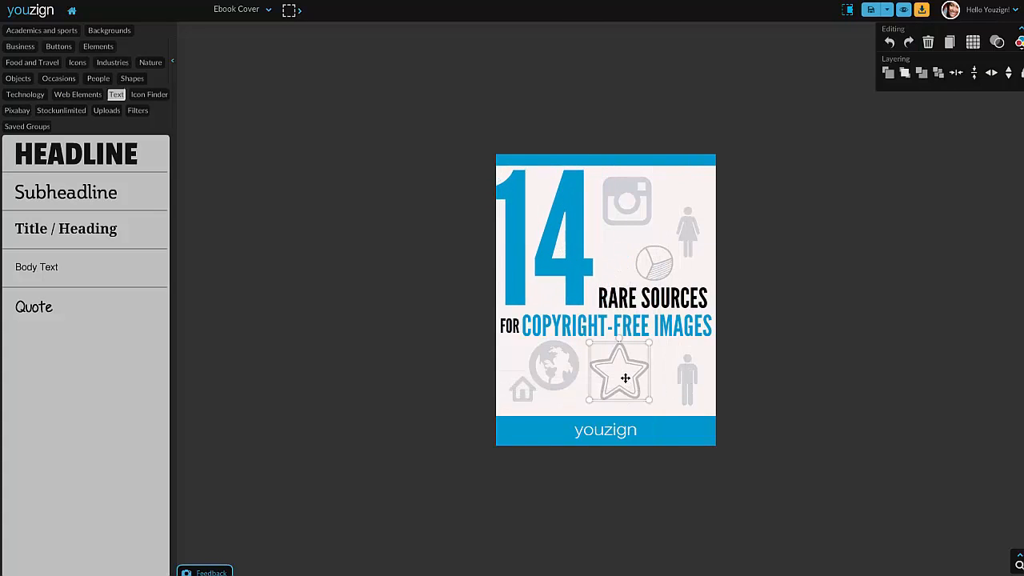
left_click(563, 386)
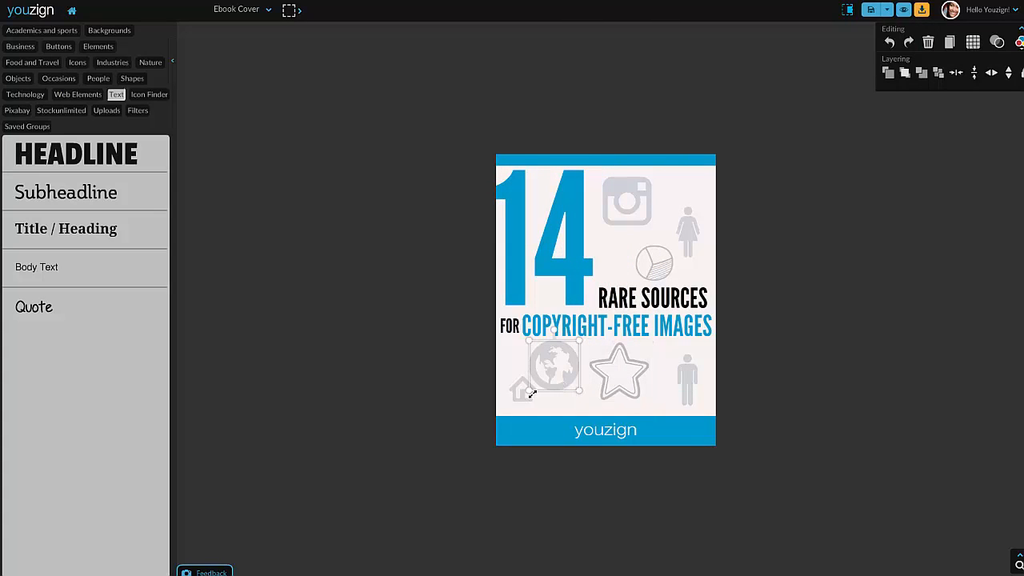
left_click(526, 392)
left_click(526, 392)
left_click(790, 83)
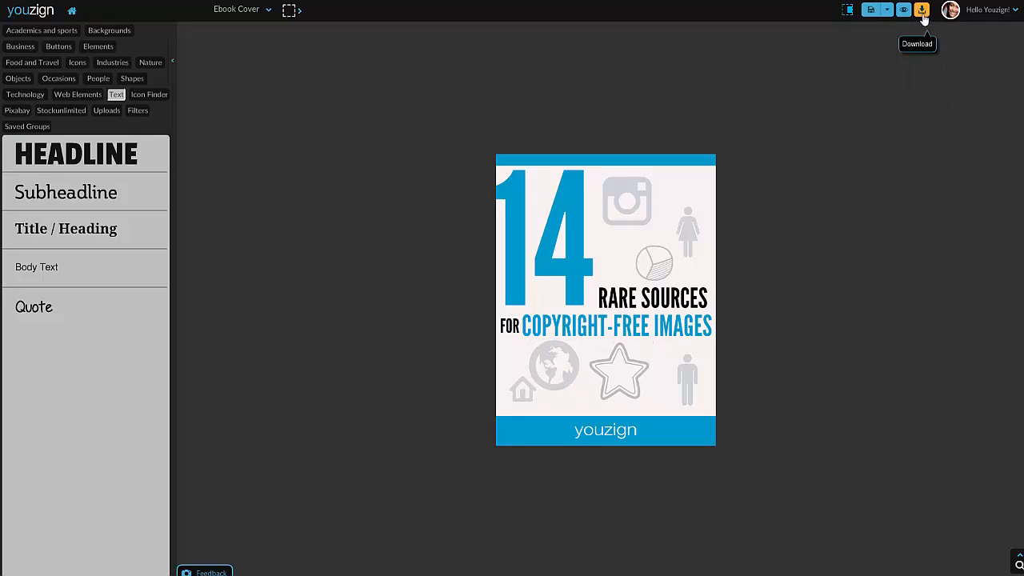
- Preview the ebook cover in each mockup style from Hard cover through Ring Binder and DVD Case to Kindle, and return to the editor
left_click(905, 10)
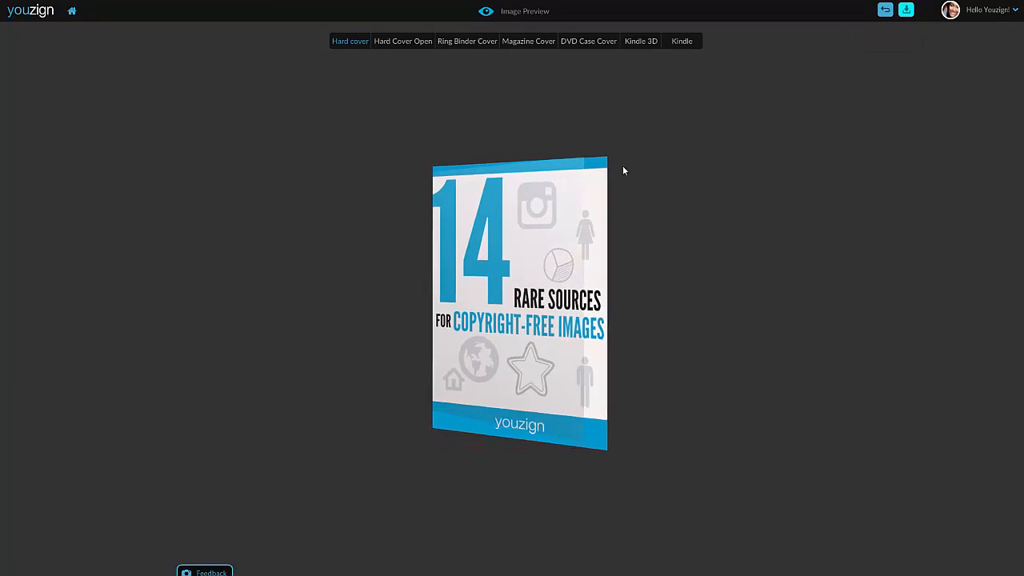
left_click(397, 41)
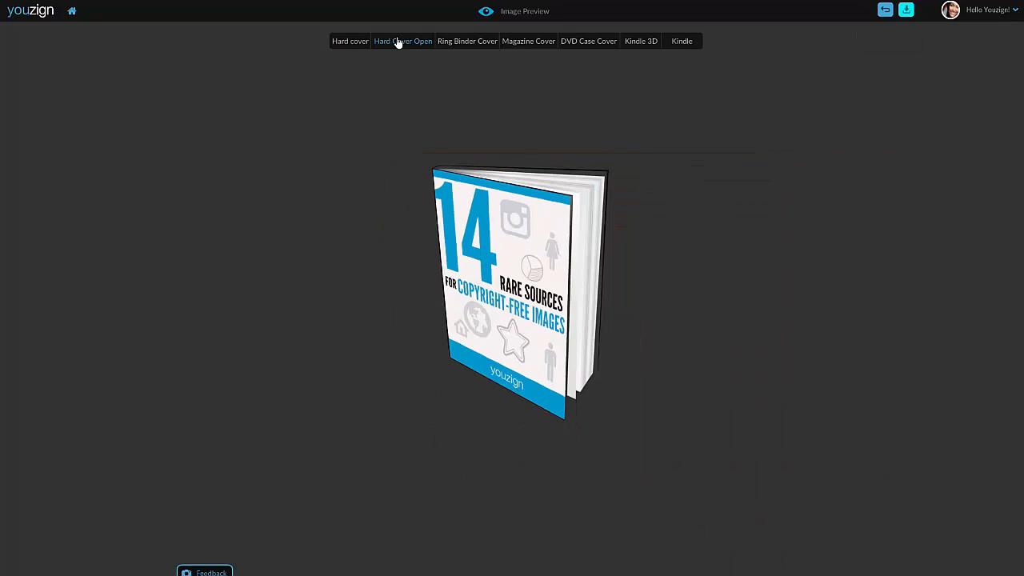
left_click(458, 46)
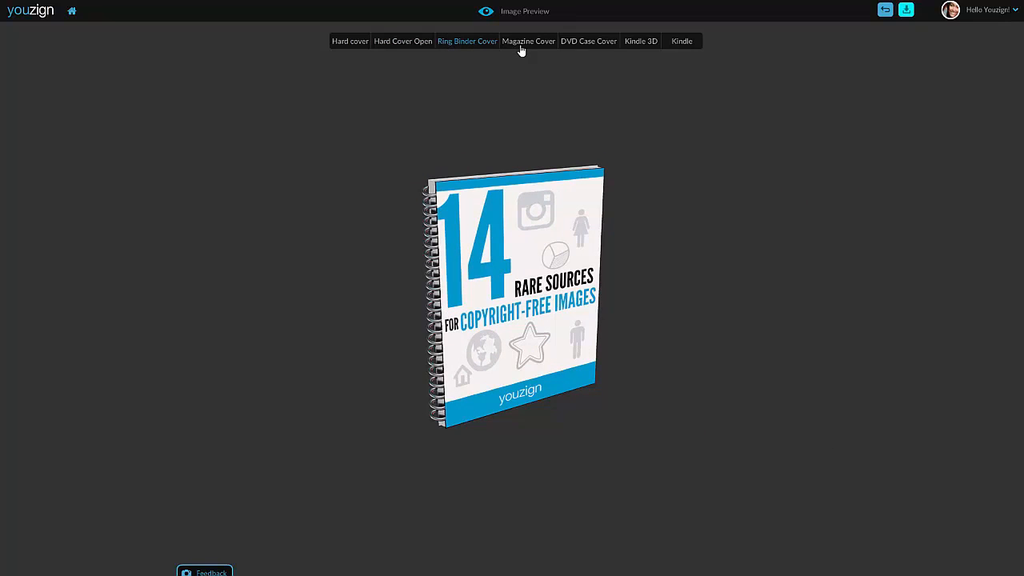
left_click(524, 47)
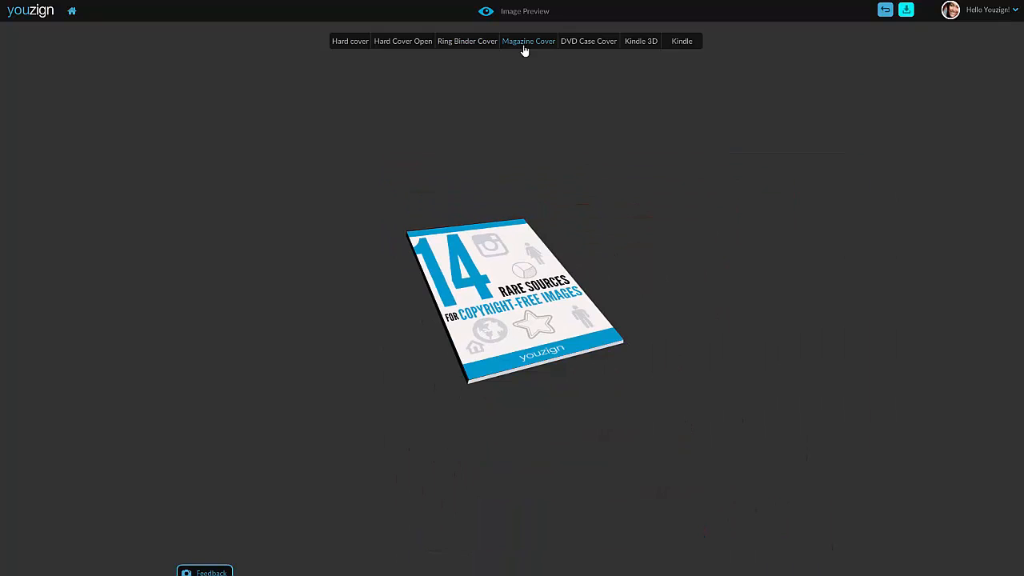
left_click(603, 46)
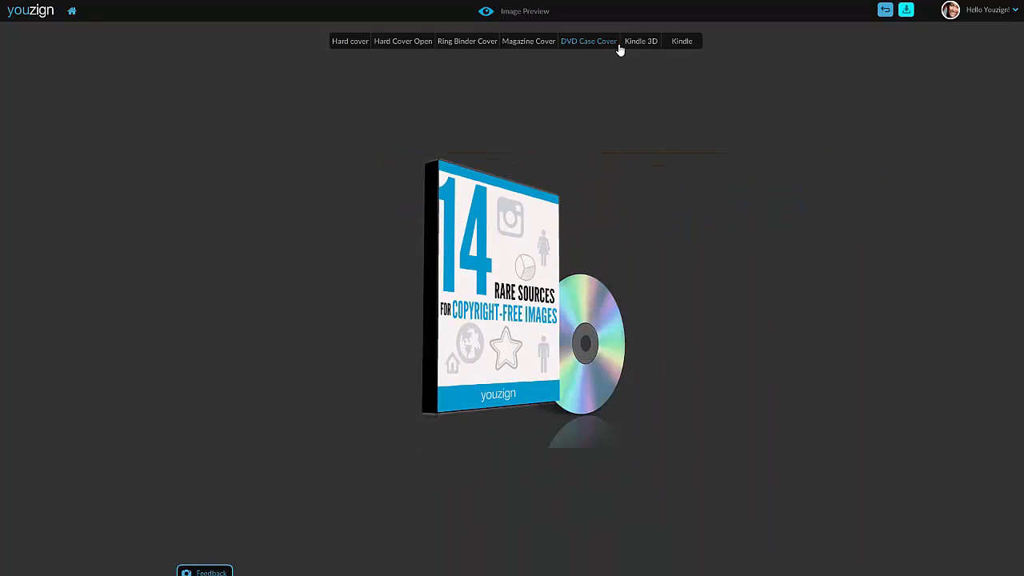
left_click(635, 47)
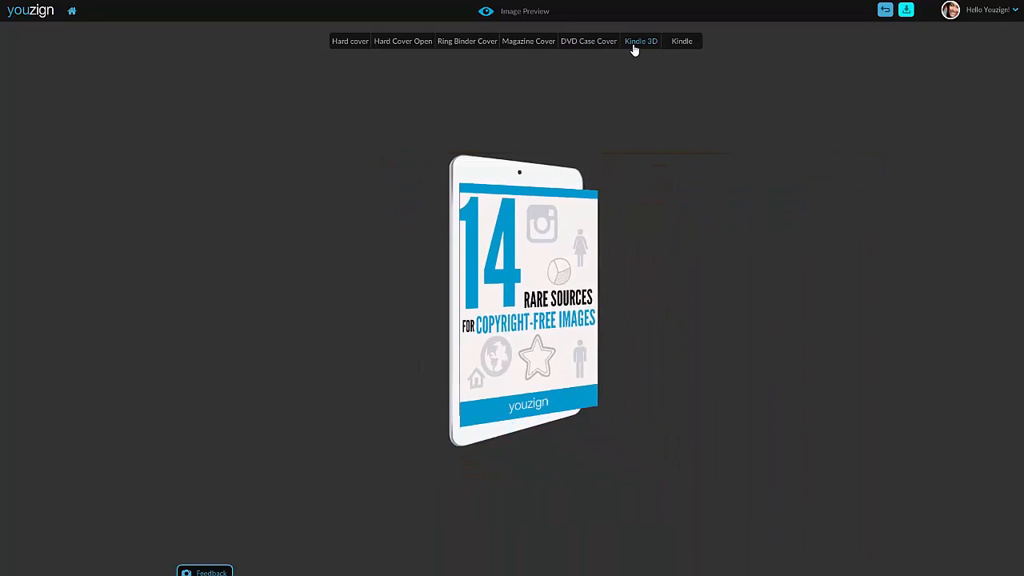
left_click(684, 41)
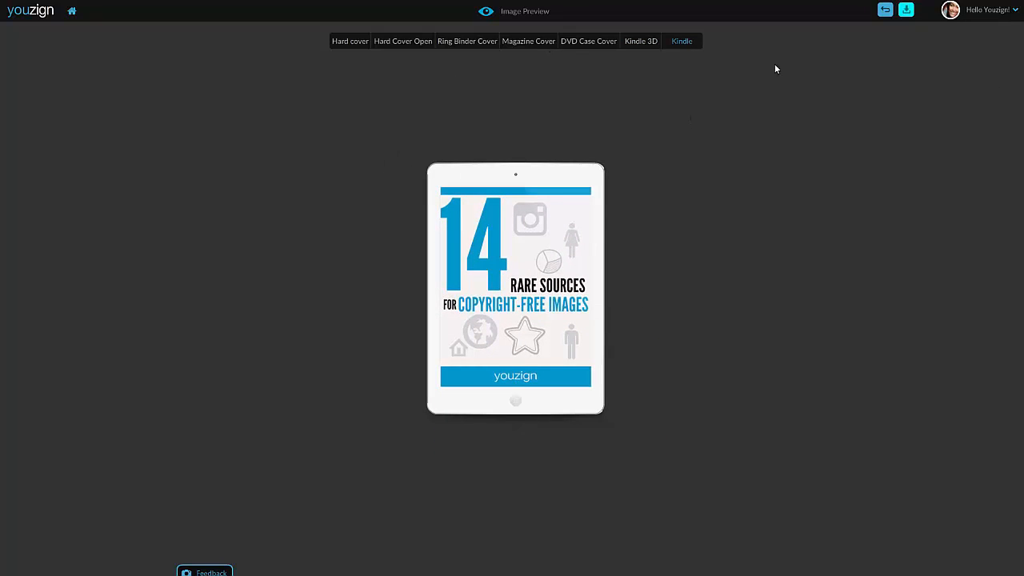
left_click(886, 11)
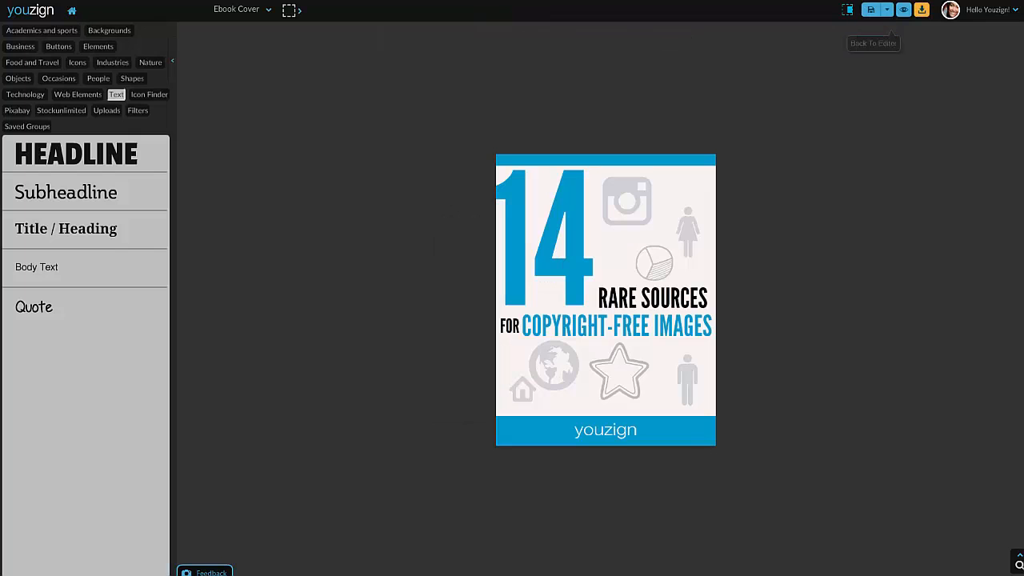
- Return to the template library and filter the templates by the "clickfunnels" tag
left_click(71, 11)
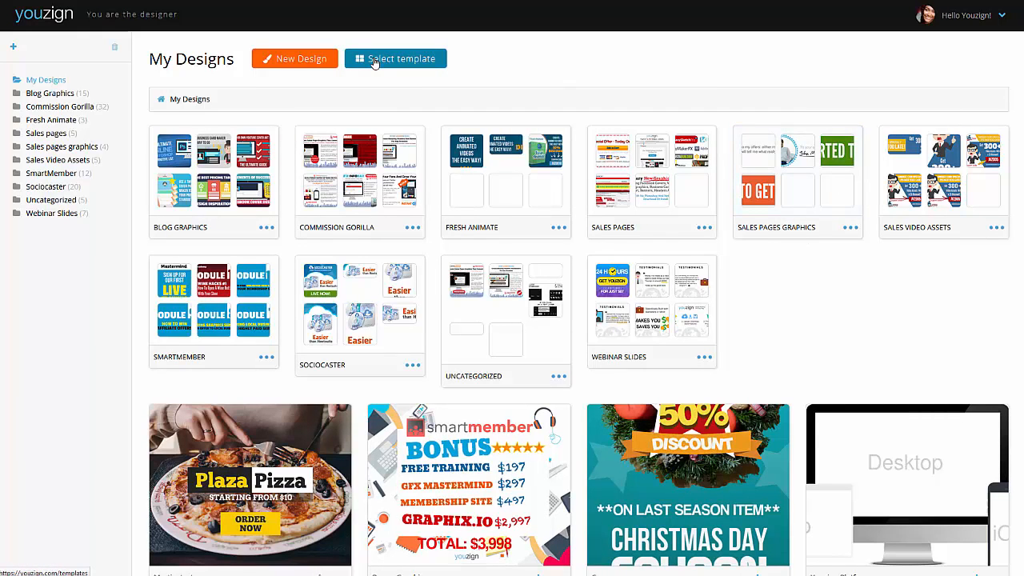
left_click(380, 64)
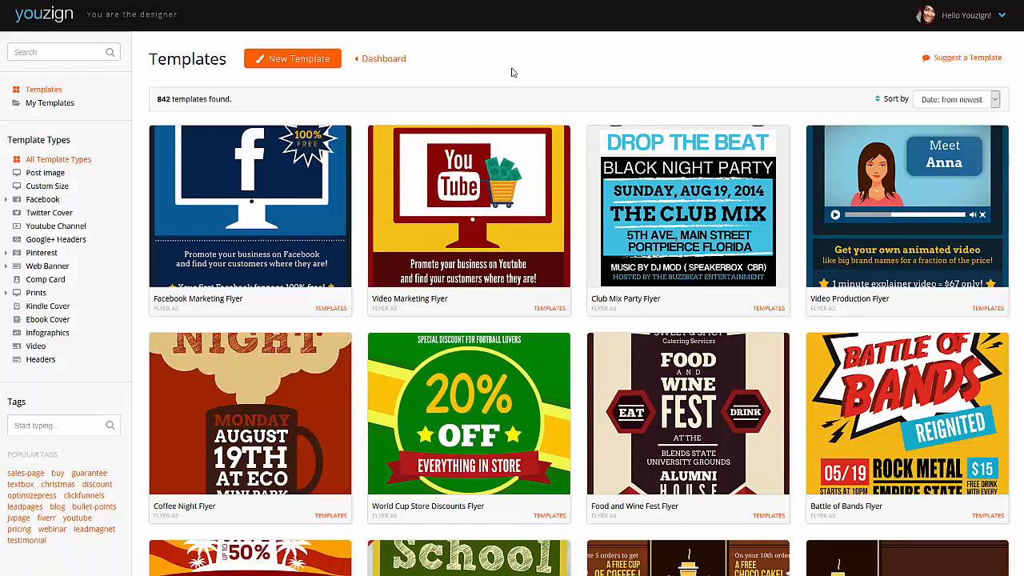
scroll(516, 76, "down", 1)
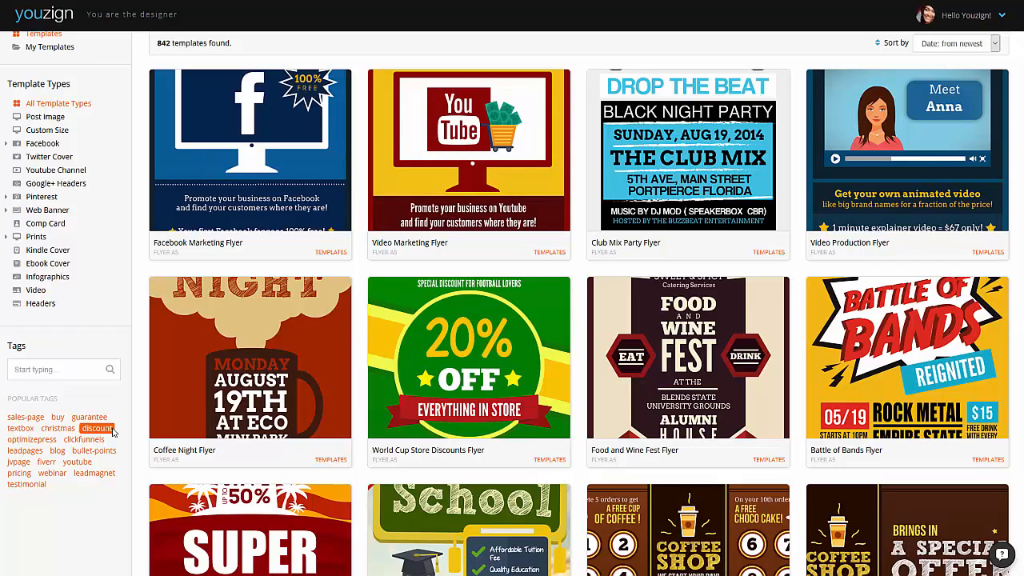
left_click(74, 443)
left_click(110, 372)
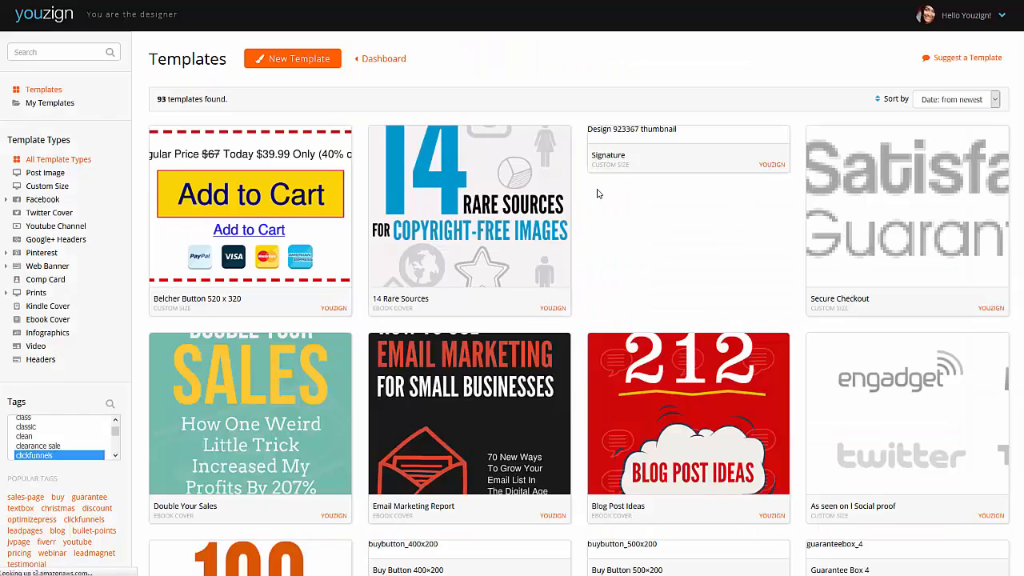
- Browse the clickfunnels templates and open the preview of "30 Days to Double Your Email List"
scroll(732, 126, "down", 2)
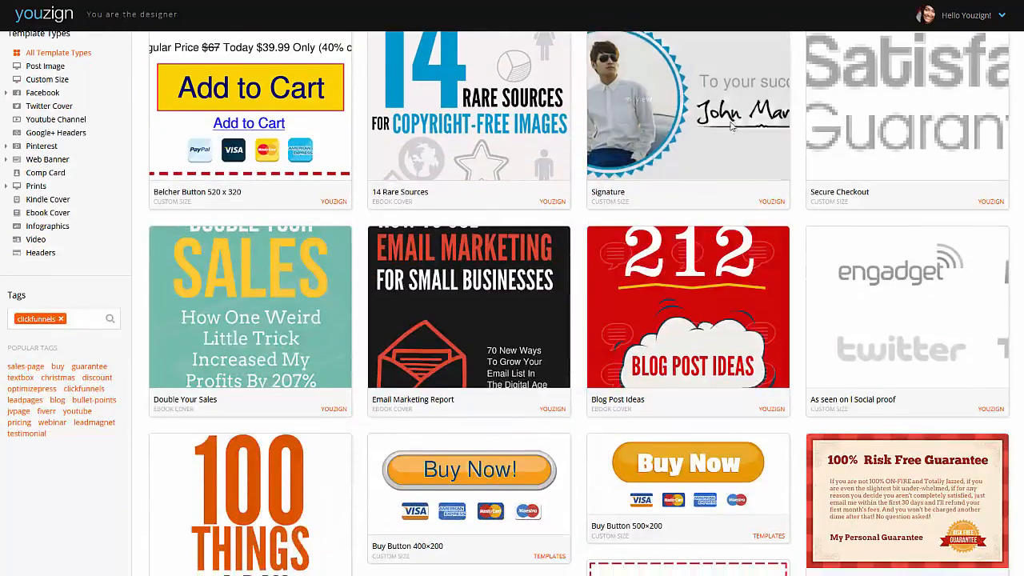
scroll(720, 200, "down", 4)
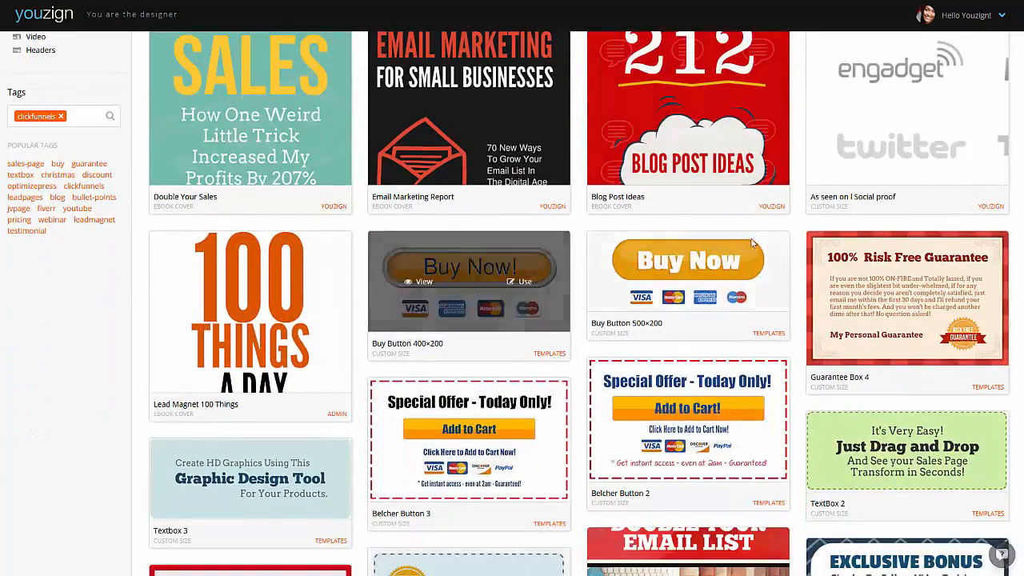
scroll(896, 237, "down", 4)
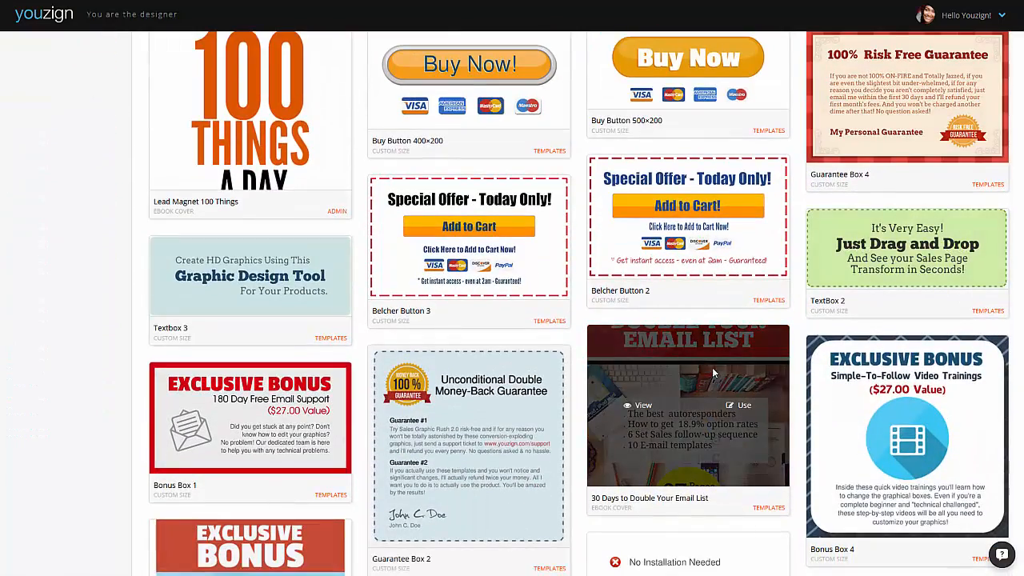
left_click(643, 406)
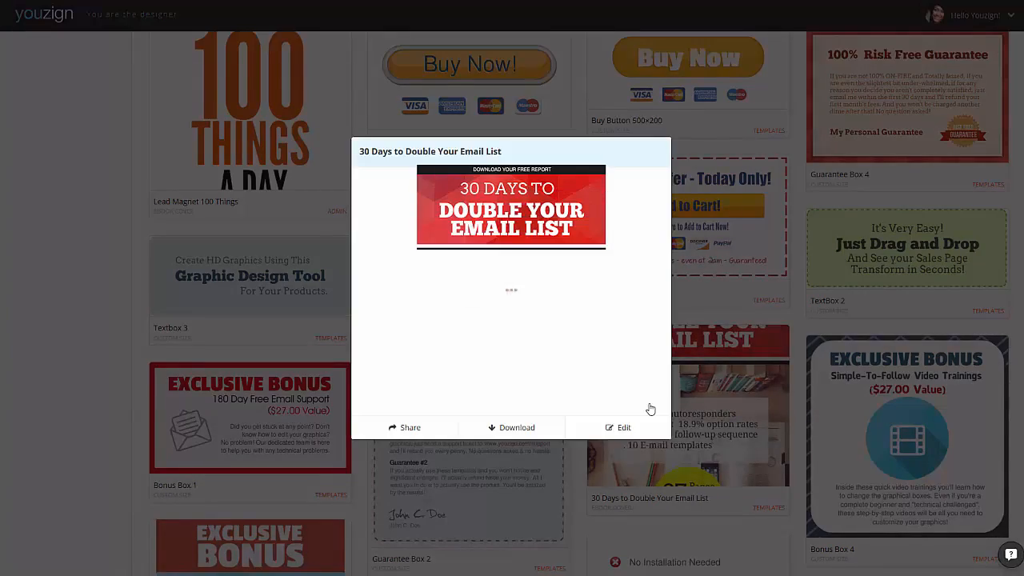
- Close the template preview and look through the rest of the clickfunnels templates down to the pricing tables
left_click(767, 301)
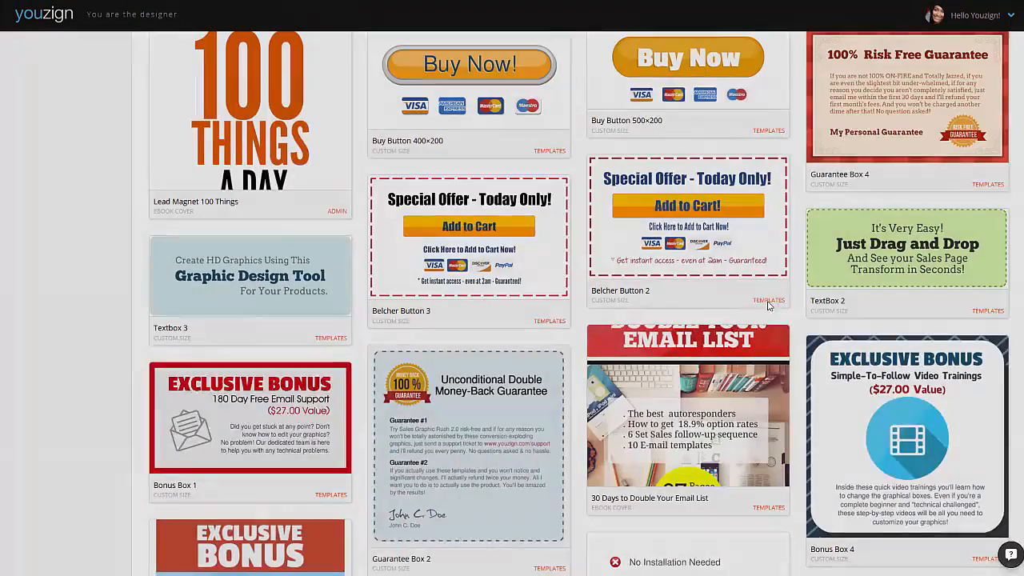
scroll(223, 402, "down", 4)
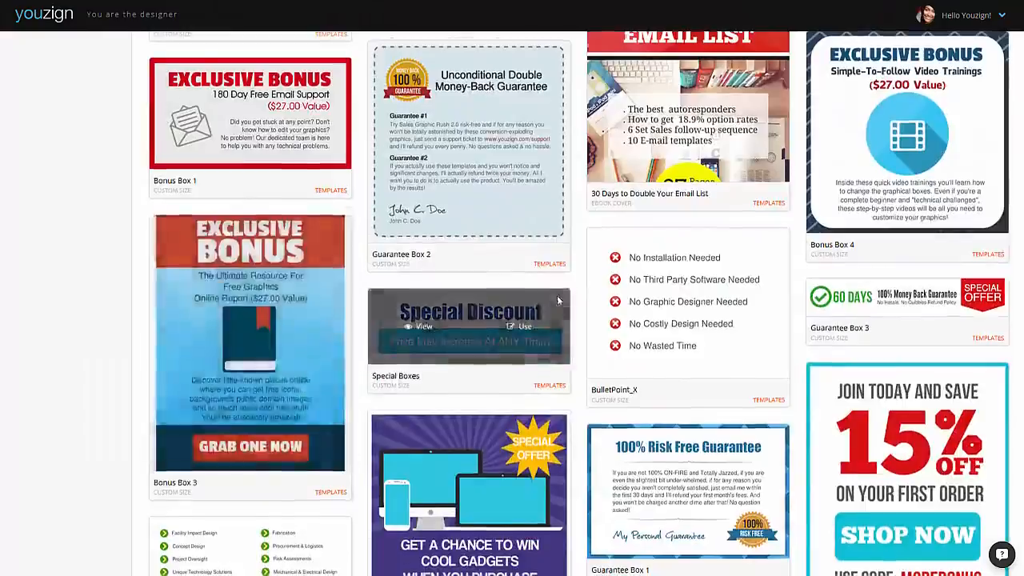
scroll(470, 328, "down", 10)
scroll(698, 303, "down", 15)
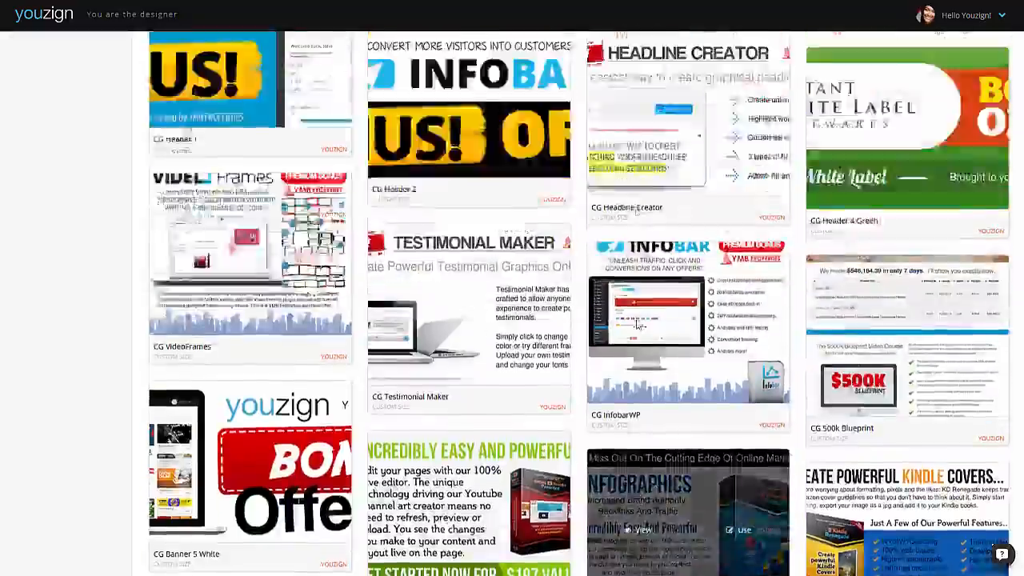
scroll(674, 391, "down", 15)
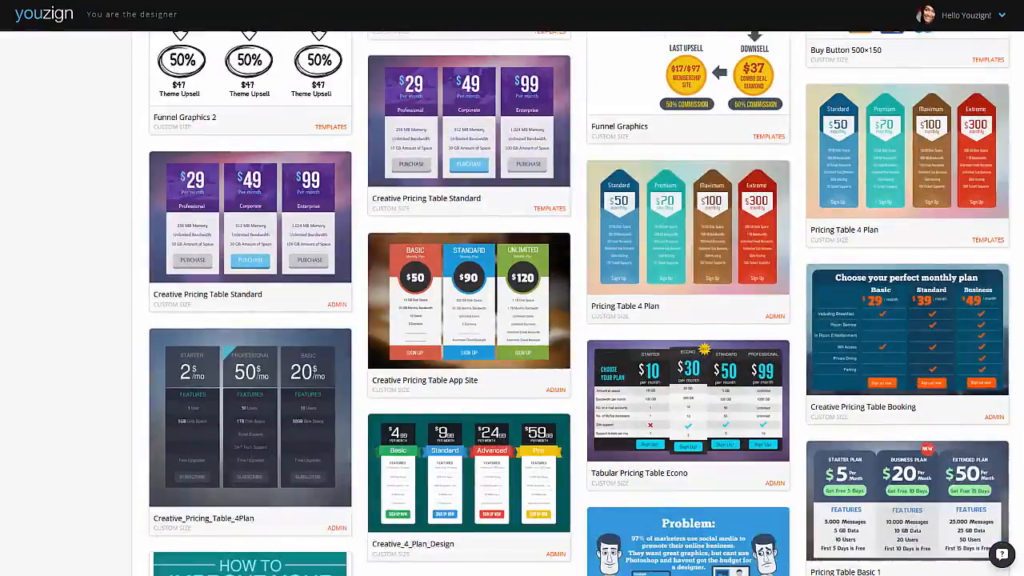
- Replace the "clickfunnels" tag filter with "leadmagnet" and look over the matching templates
scroll(1018, 38, "up", 20)
scroll(1017, 38, "up", 4)
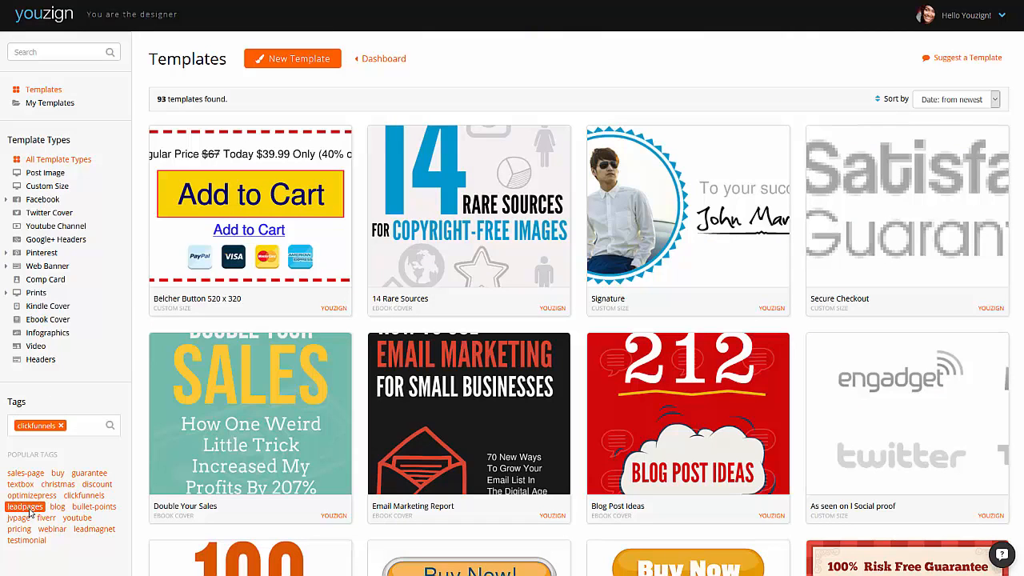
left_click(87, 530)
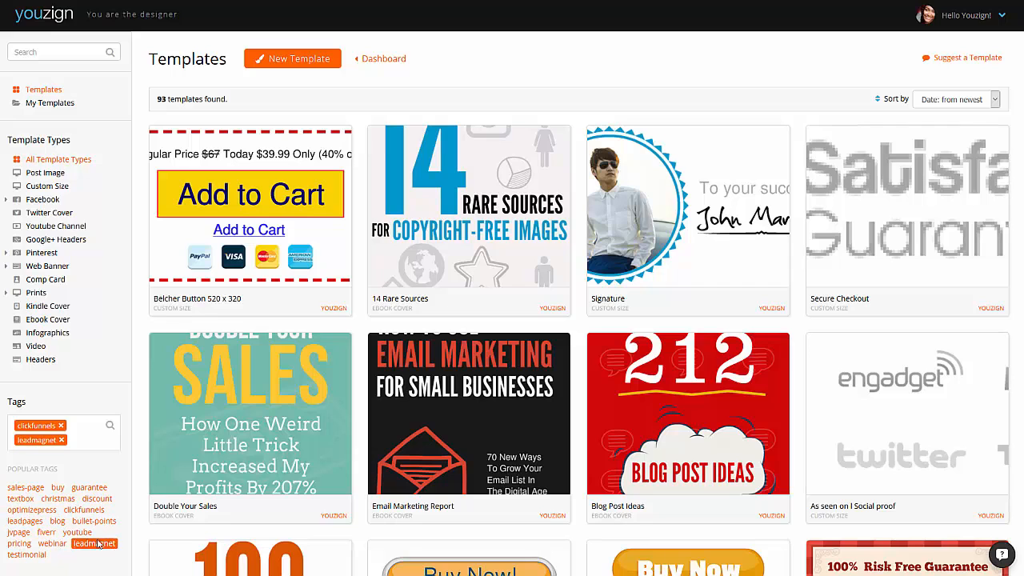
left_click(60, 426)
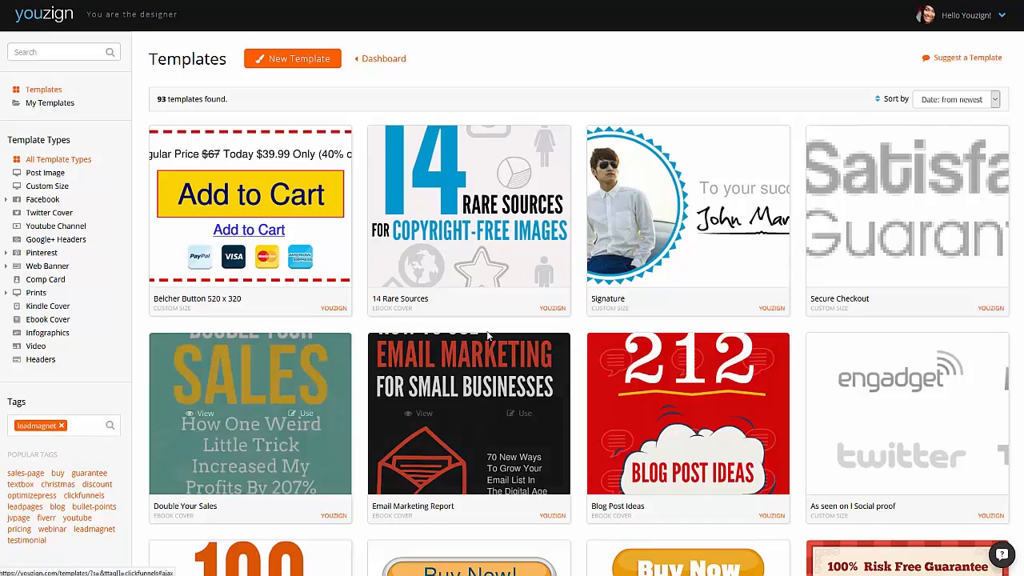
left_click(520, 253)
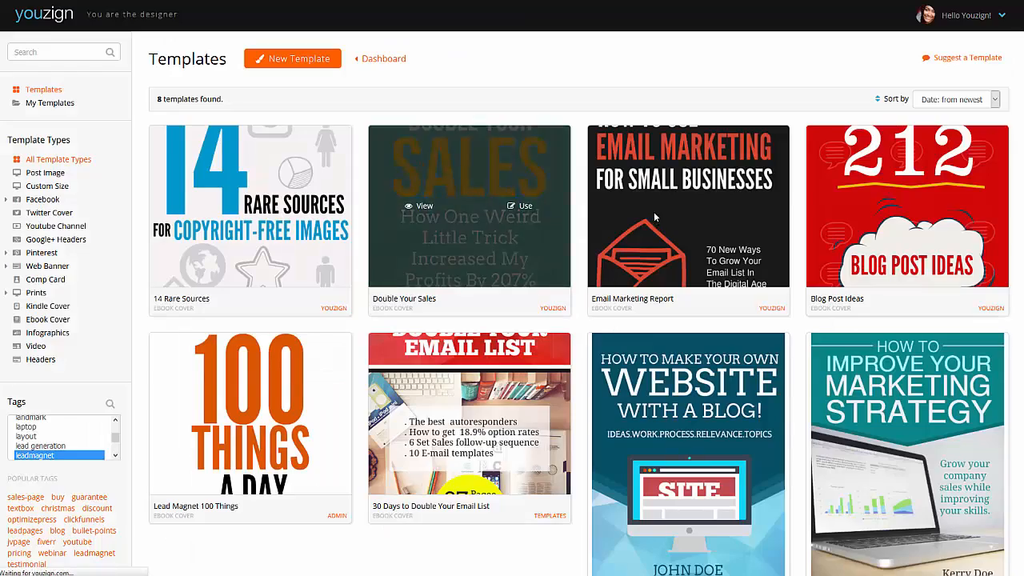
scroll(721, 209, "down", 2)
scroll(480, 256, "up", 2)
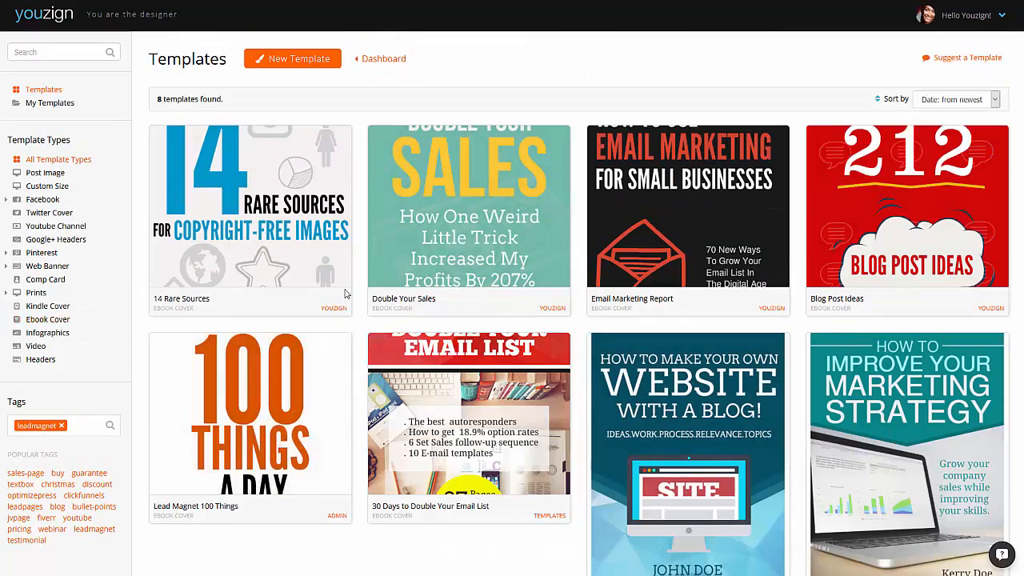
mouse_move(282, 134)
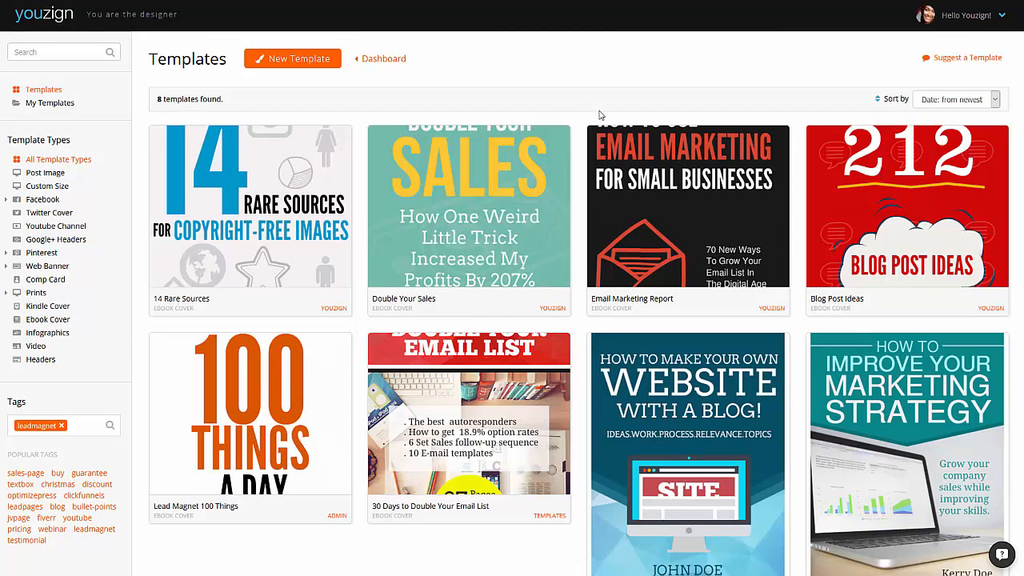